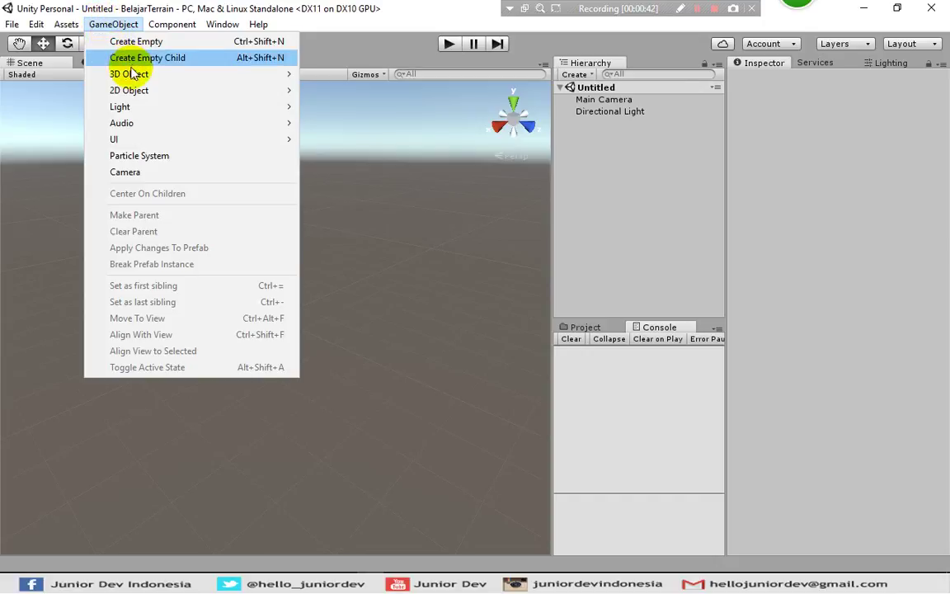
Add a 3D Terrain object to the scene
{"action": "mouse_move", "coordinate": [123, 74]}
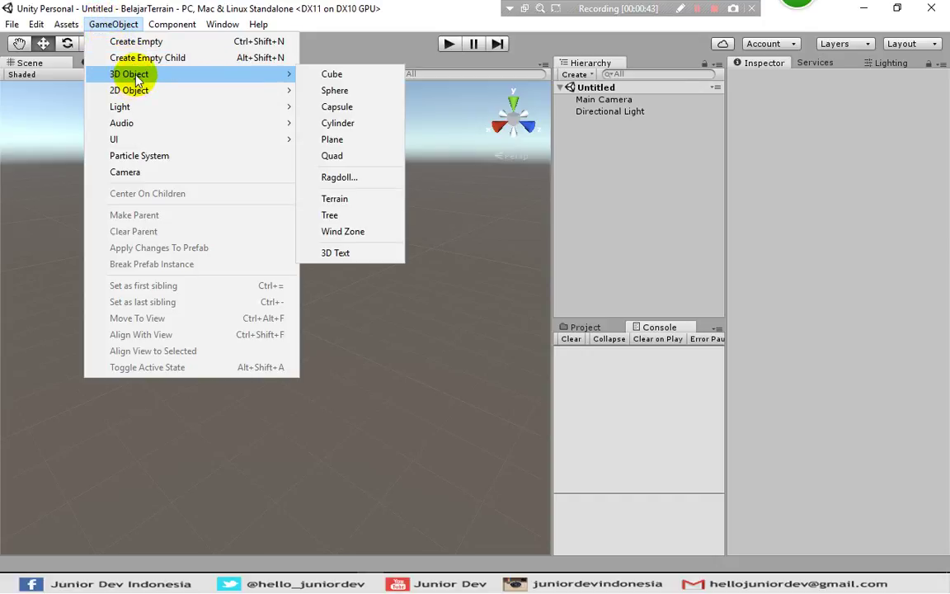
{"action": "left_click", "coordinate": [327, 199]}
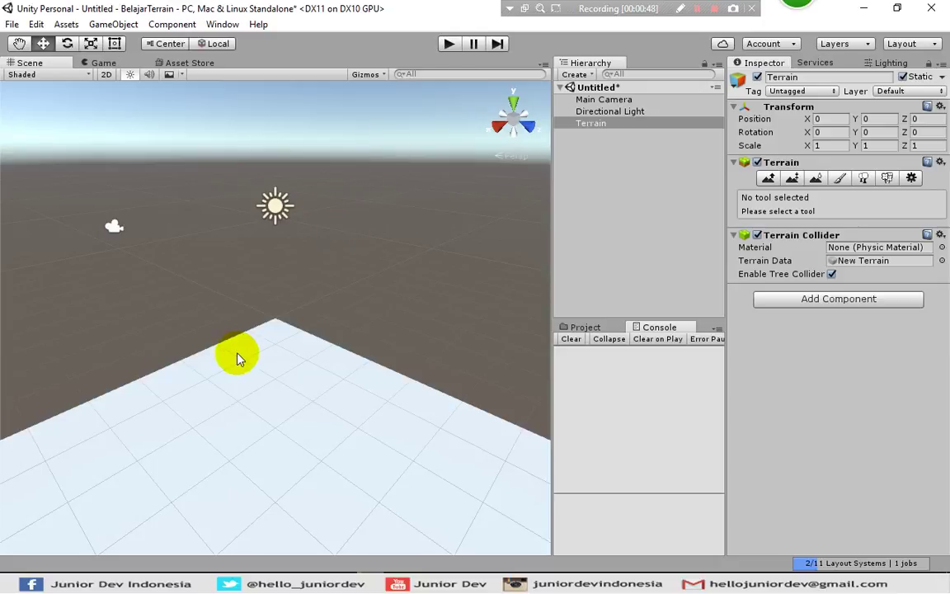
{"action": "scroll", "coordinate": [239, 360], "scroll_direction": "down", "scroll_amount": 5}
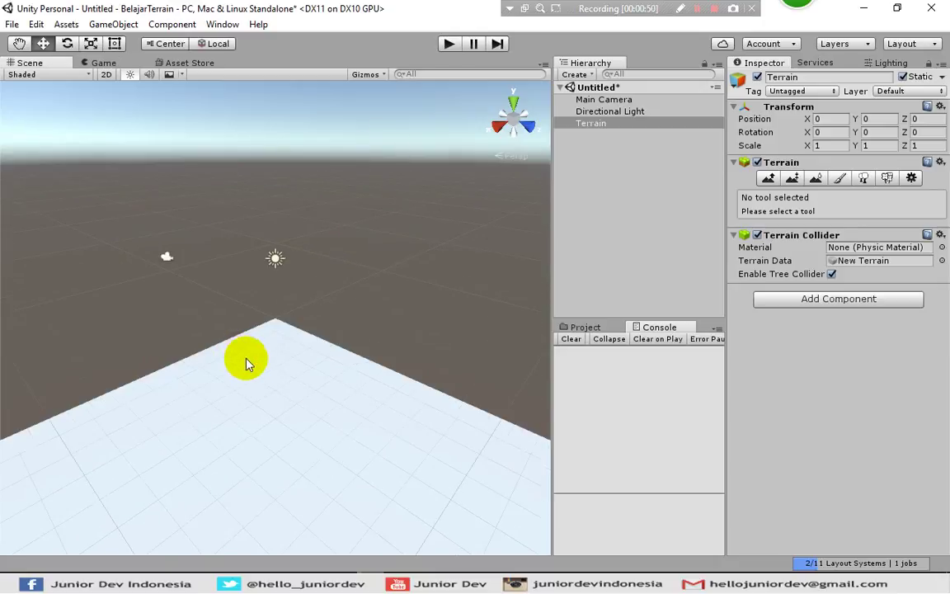
{"action": "middle_click_drag", "start_coordinate": [252, 382], "coordinate": [254, 298]}
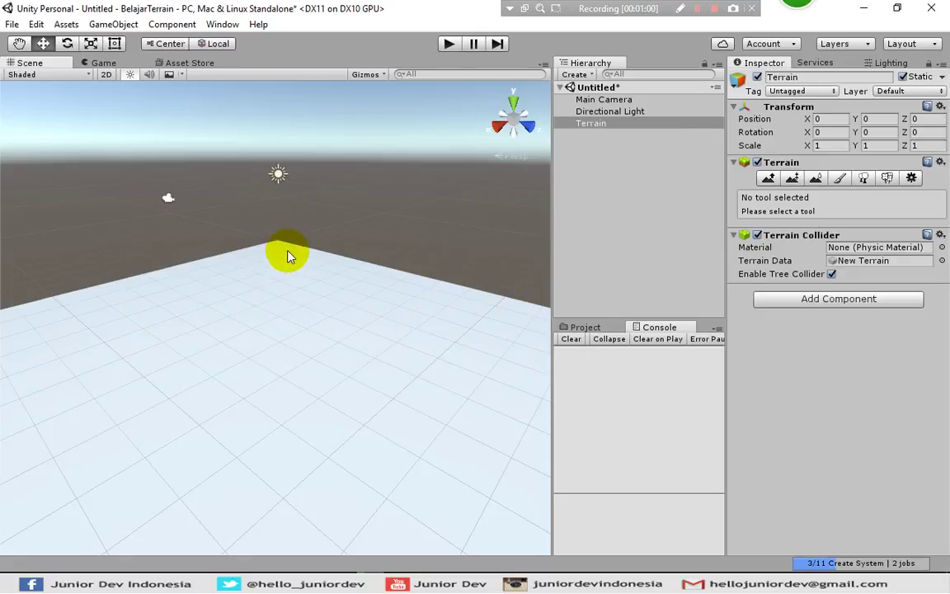
Rename the new terrain object as Daratan
{"action": "key", "text": "F2"}
{"action": "left_click", "coordinate": [592, 124]}
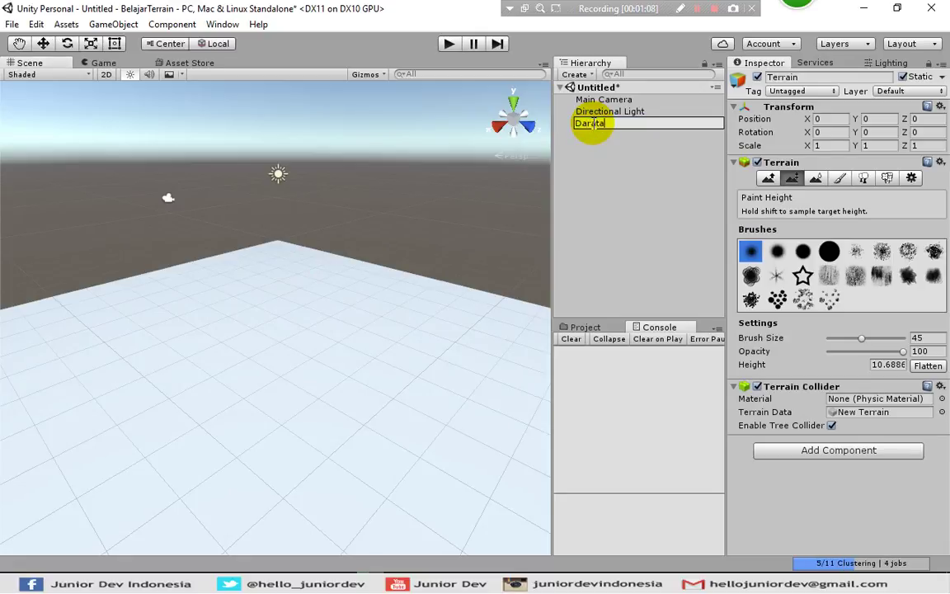
{"action": "key", "text": "Return"}
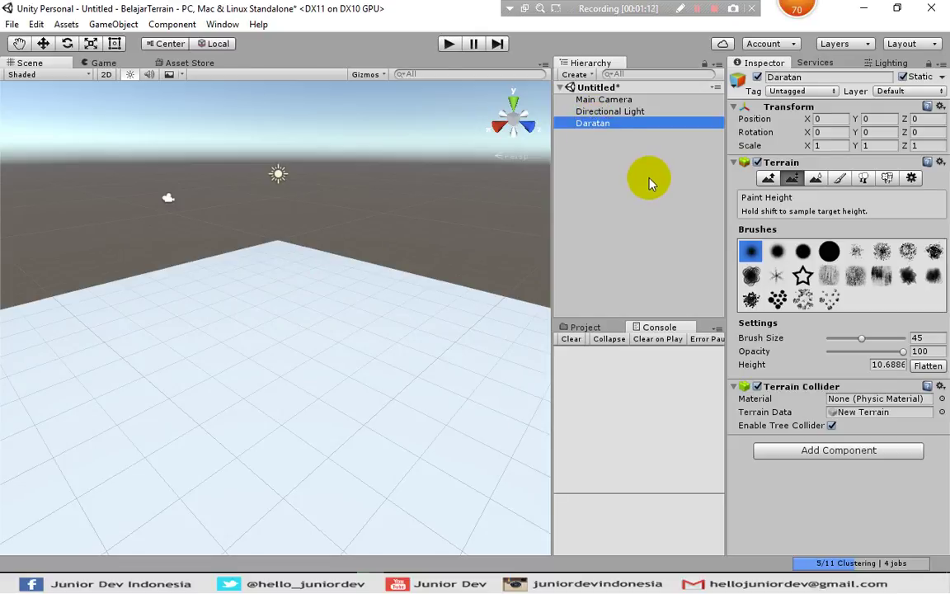
{"action": "left_click", "coordinate": [312, 38]}
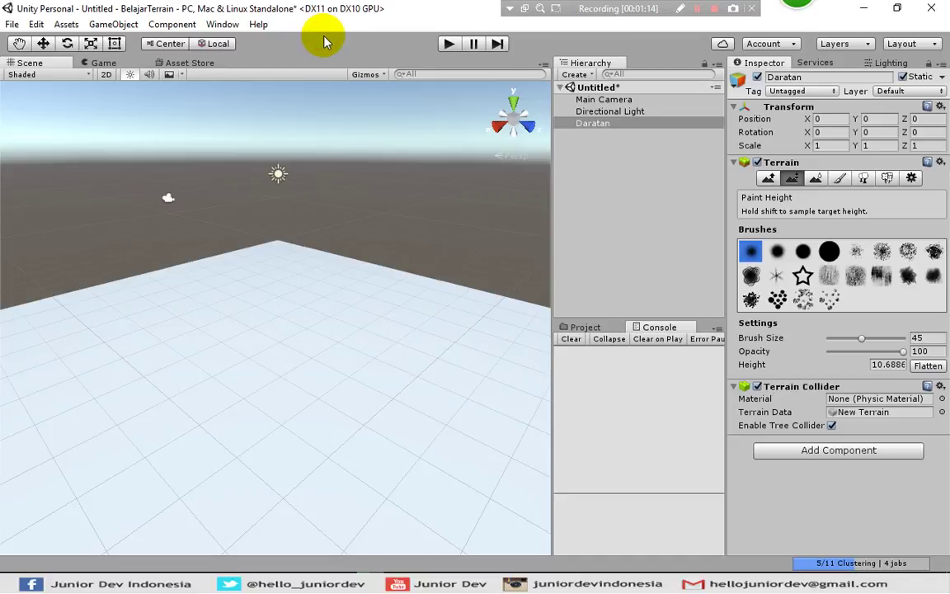
{"action": "left_click", "coordinate": [115, 25]}
{"action": "mouse_move", "coordinate": [159, 99]}
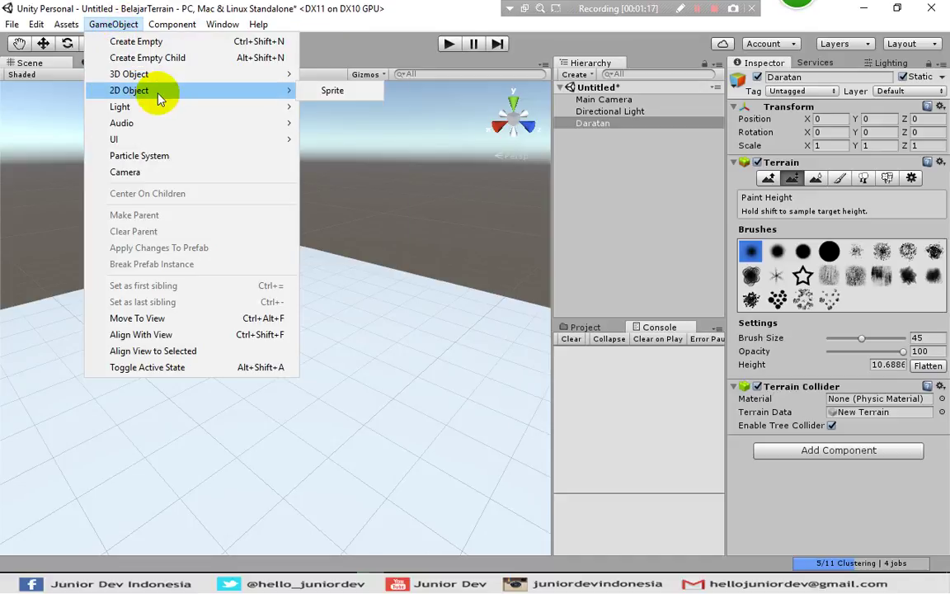
{"action": "mouse_move", "coordinate": [285, 74]}
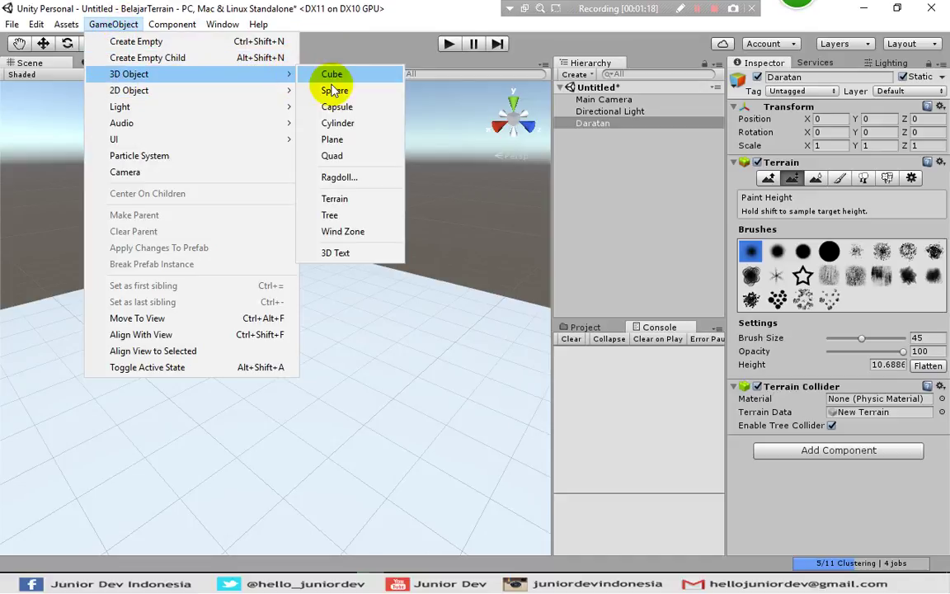
{"action": "left_click", "coordinate": [354, 27]}
{"action": "left_click", "coordinate": [577, 74]}
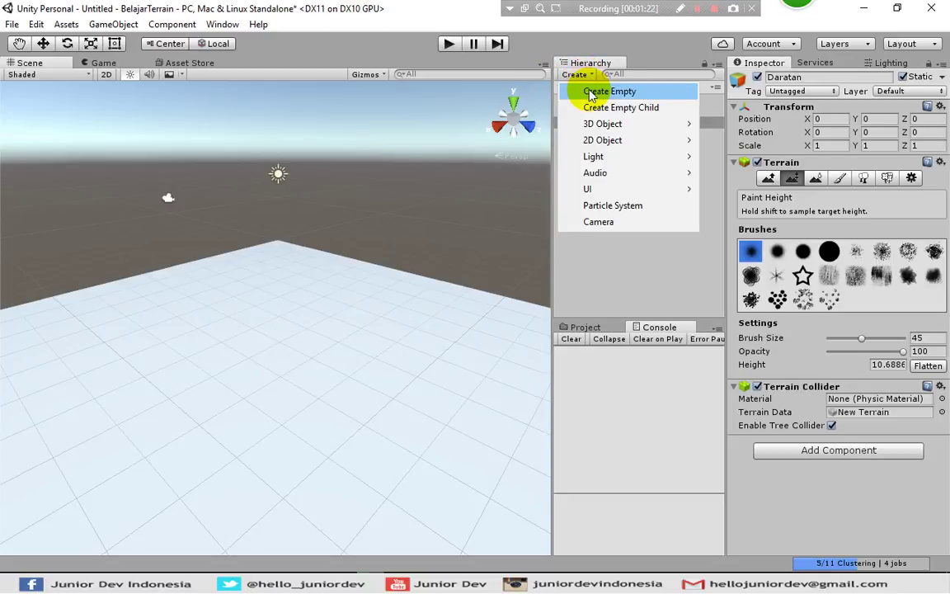
{"action": "left_click", "coordinate": [625, 257]}
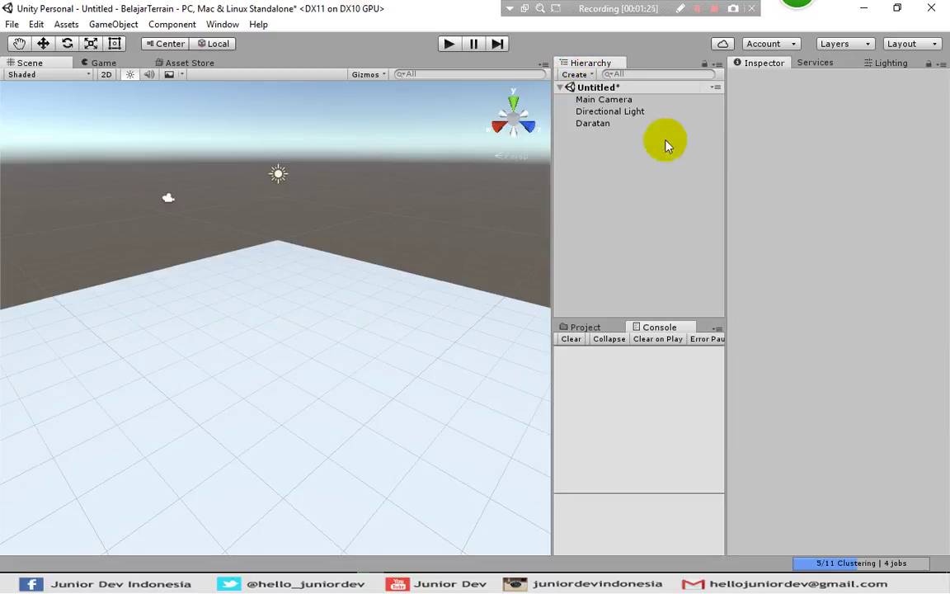
{"action": "left_click", "coordinate": [588, 126]}
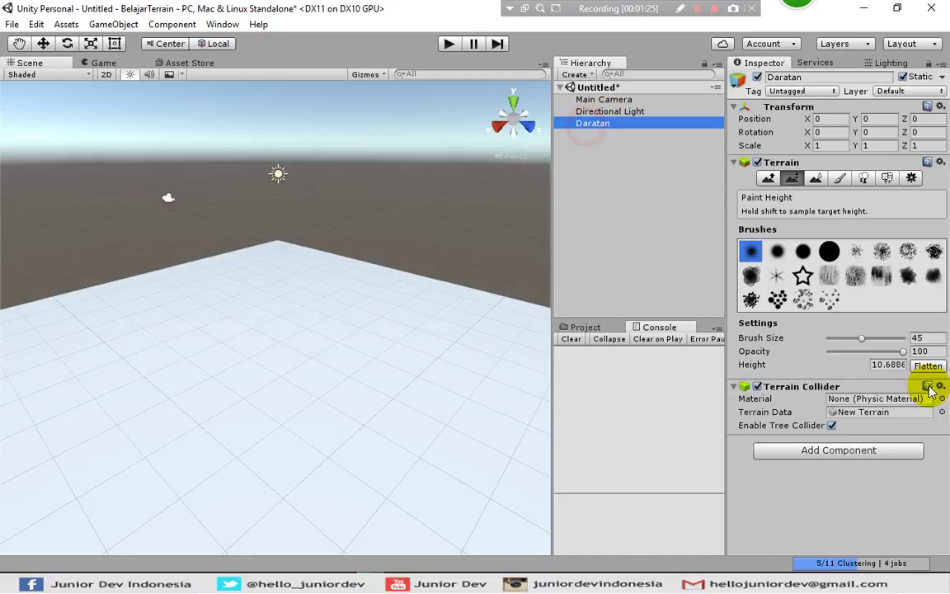
{"action": "left_click", "coordinate": [864, 454]}
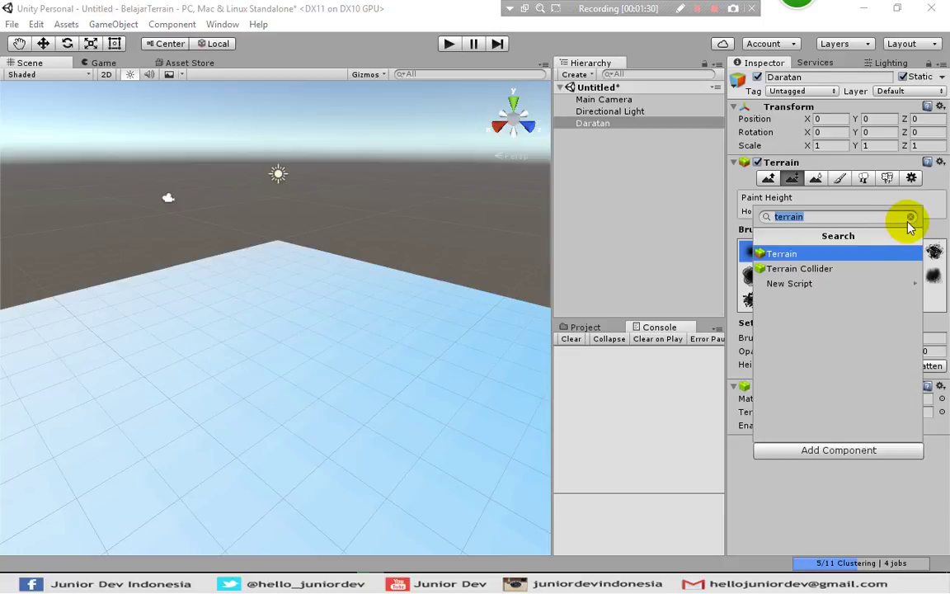
{"action": "left_click", "coordinate": [910, 218]}
{"action": "left_click", "coordinate": [631, 201]}
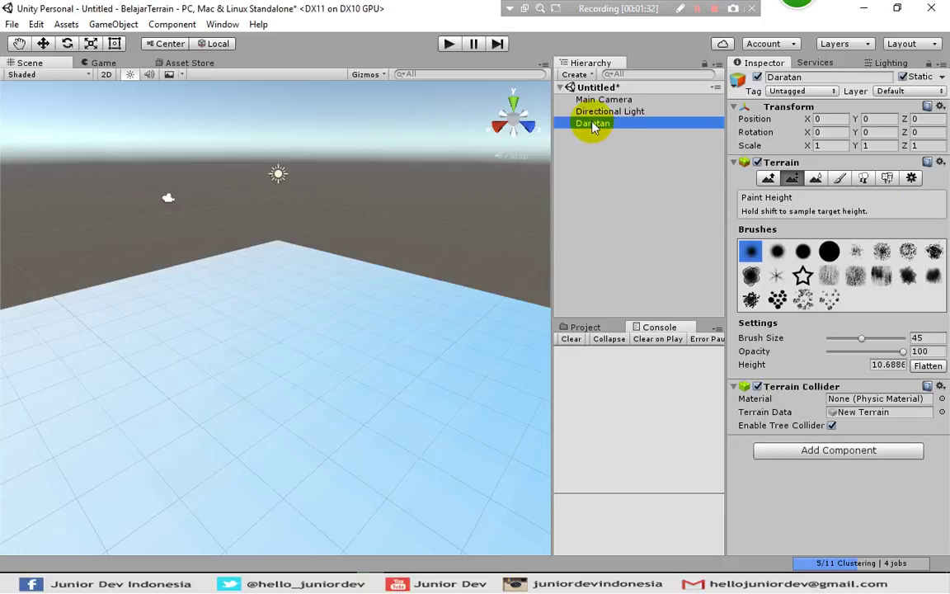
{"action": "left_click", "coordinate": [119, 24]}
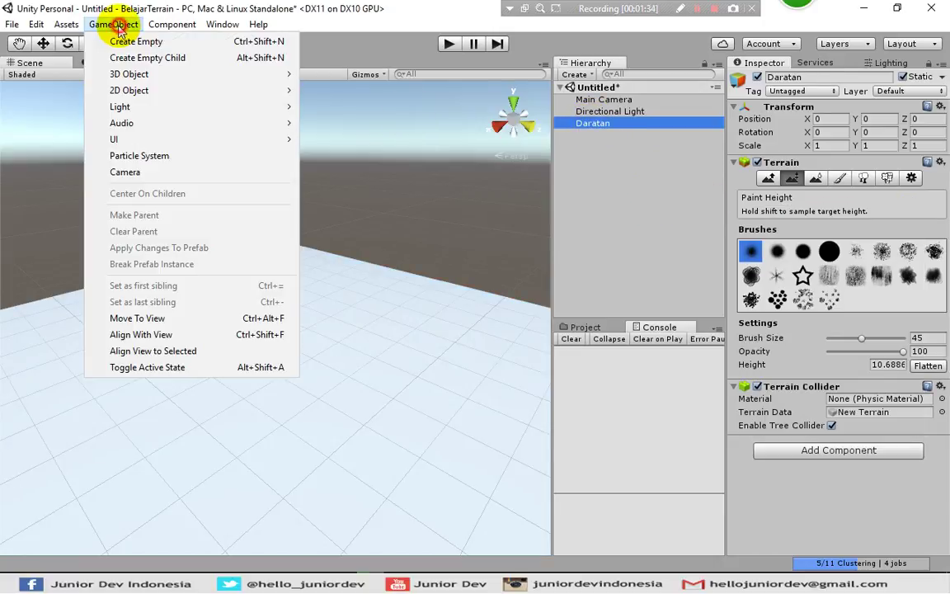
{"action": "mouse_move", "coordinate": [148, 95]}
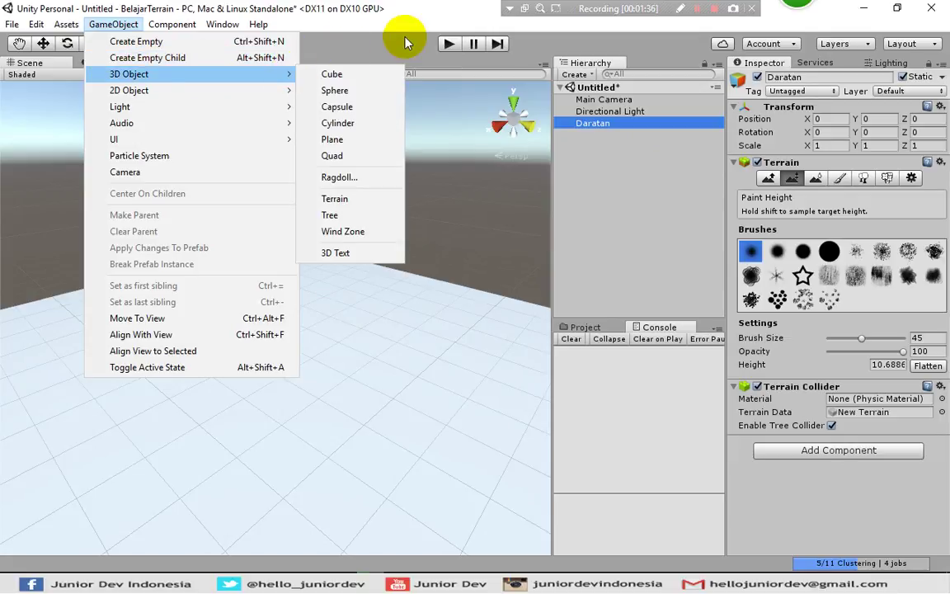
{"action": "left_click", "coordinate": [404, 37]}
{"action": "left_click", "coordinate": [675, 203]}
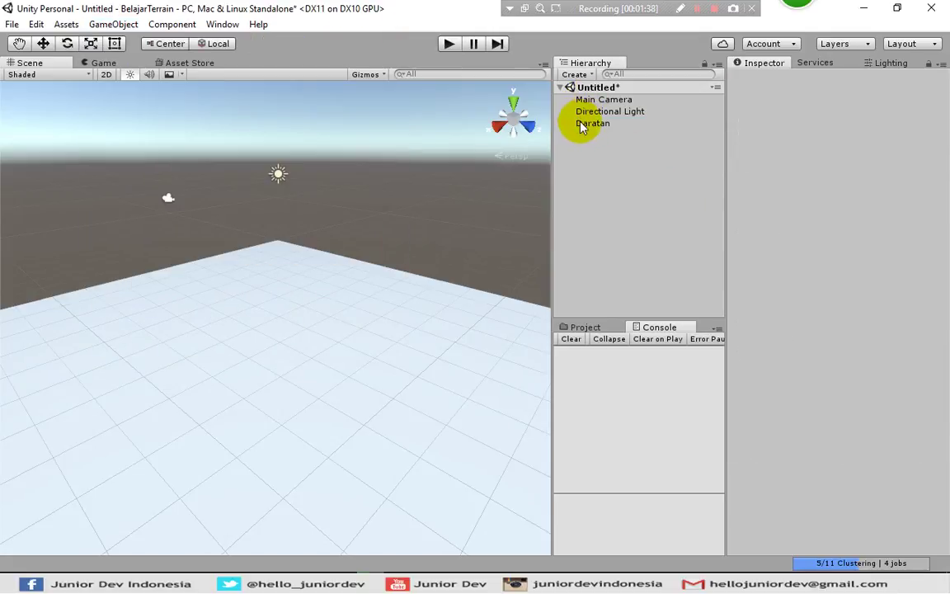
Examine the Raise / Lower Terrain, Paint Height and Smooth Height tools of the Daratan terrain
{"action": "left_click", "coordinate": [587, 124]}
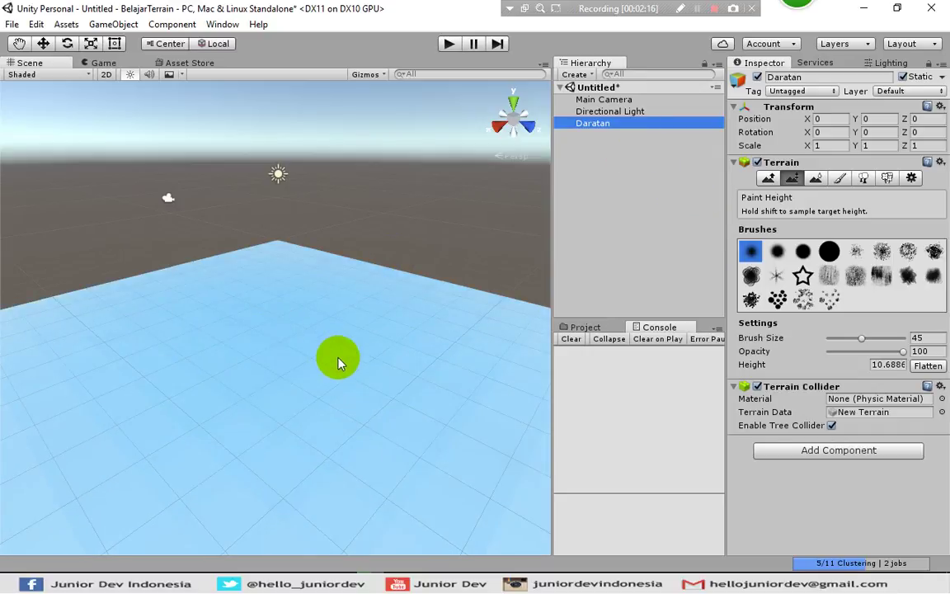
{"action": "left_click", "coordinate": [770, 179]}
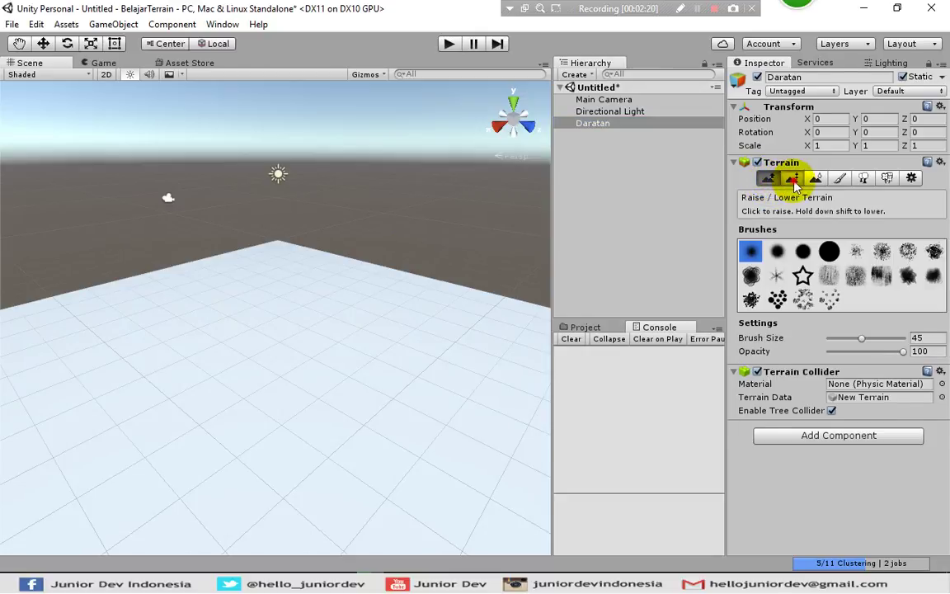
{"action": "left_click", "coordinate": [792, 180]}
{"action": "left_click", "coordinate": [769, 180]}
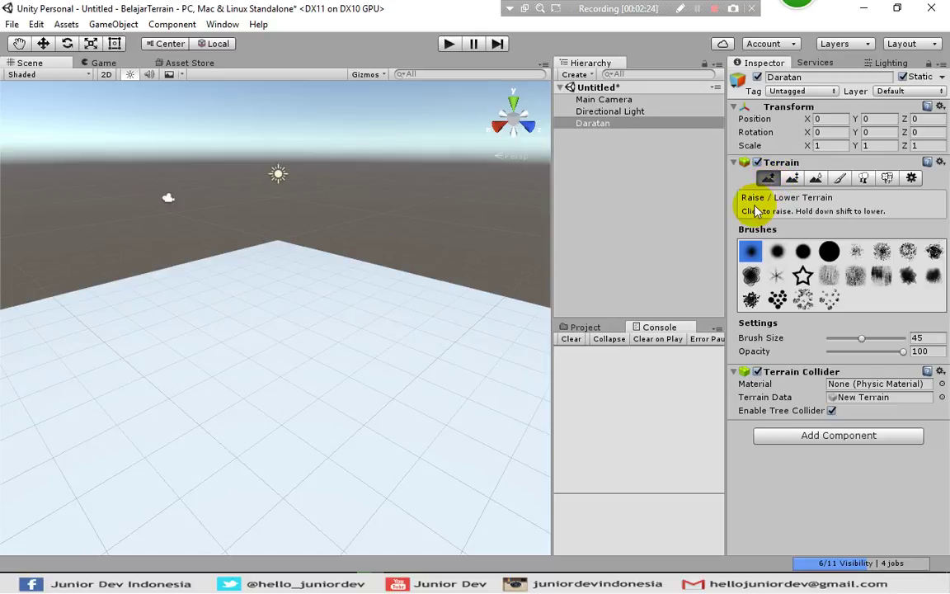
{"action": "left_click", "coordinate": [796, 180]}
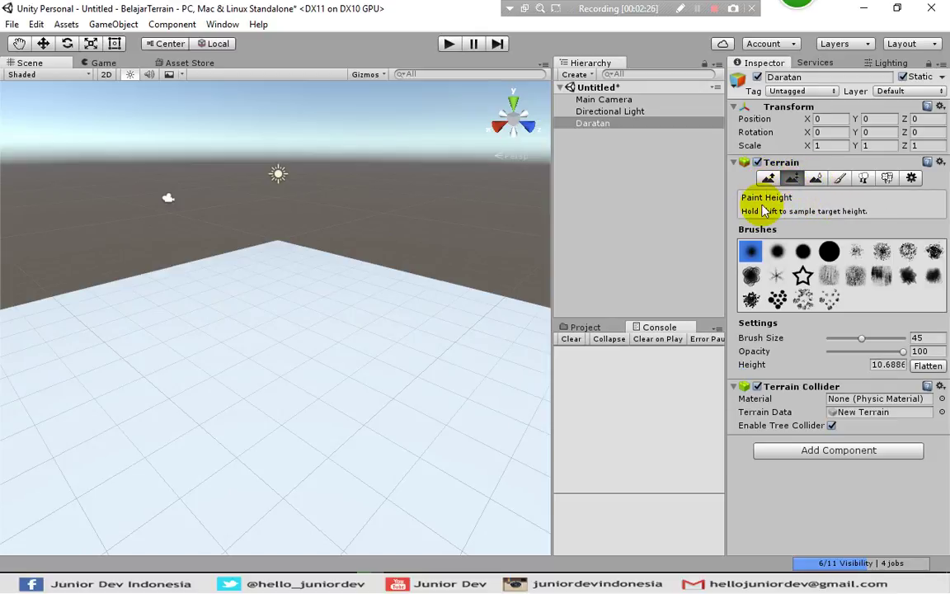
{"action": "left_click", "coordinate": [816, 179]}
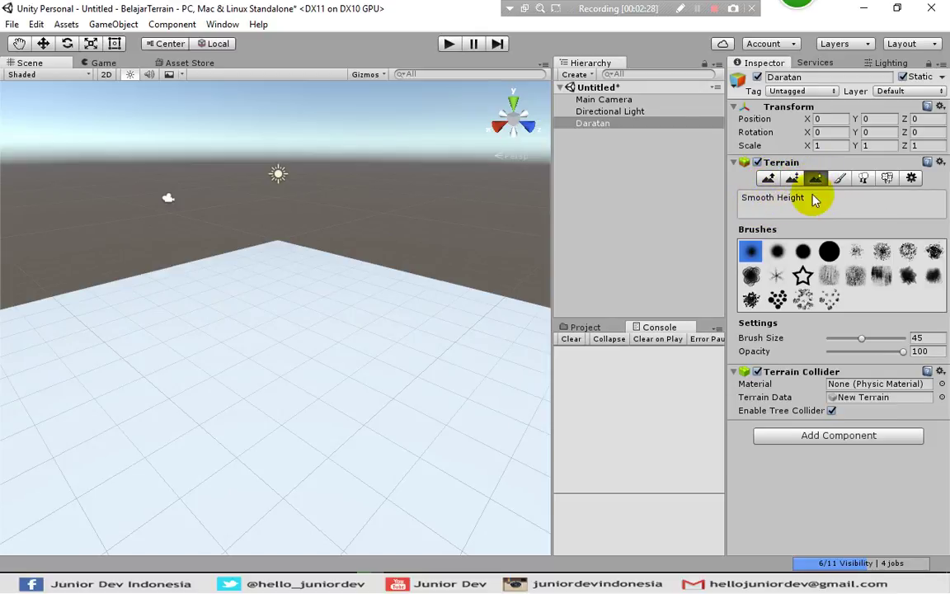
{"action": "left_click", "coordinate": [770, 179]}
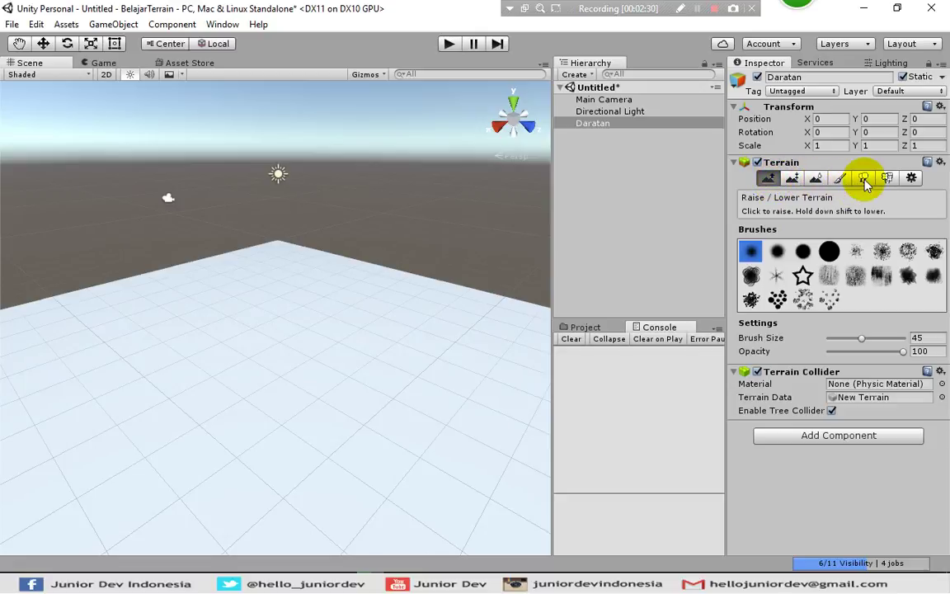
Examine the Paint Texture, Place Trees and Paint Details tools, and return to Raise / Lower Terrain
{"action": "left_click", "coordinate": [864, 179]}
{"action": "left_click", "coordinate": [839, 179]}
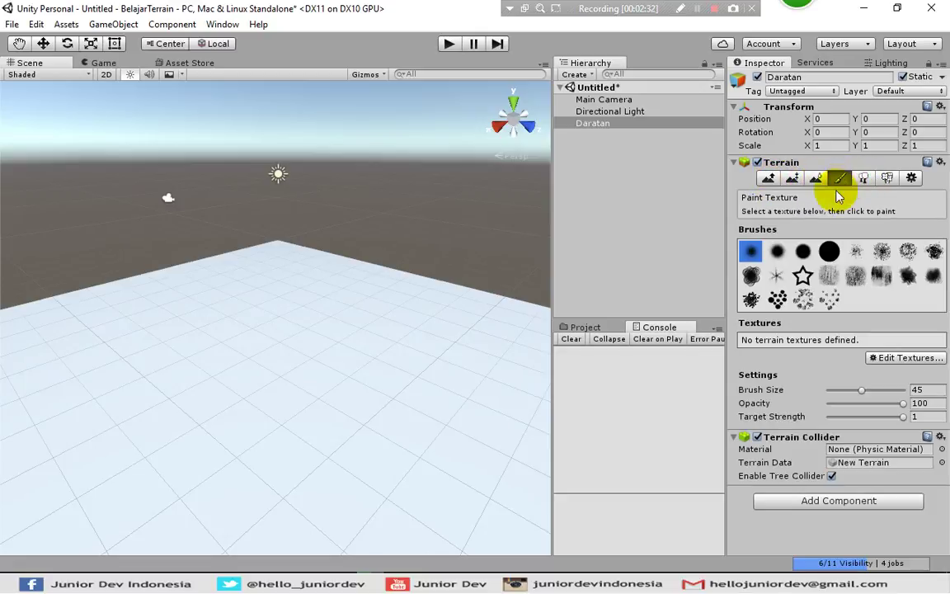
{"action": "left_click", "coordinate": [863, 180]}
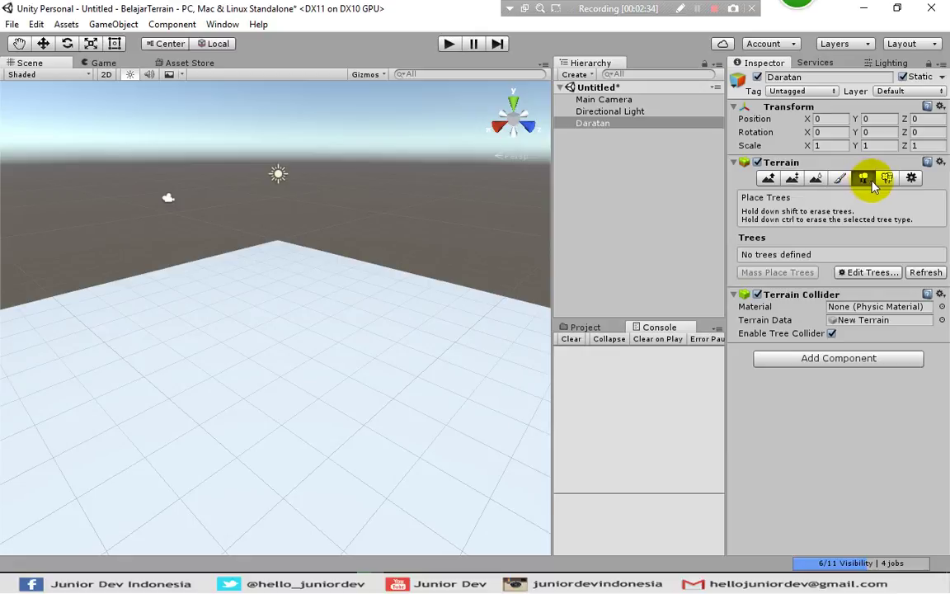
{"action": "left_click", "coordinate": [887, 180]}
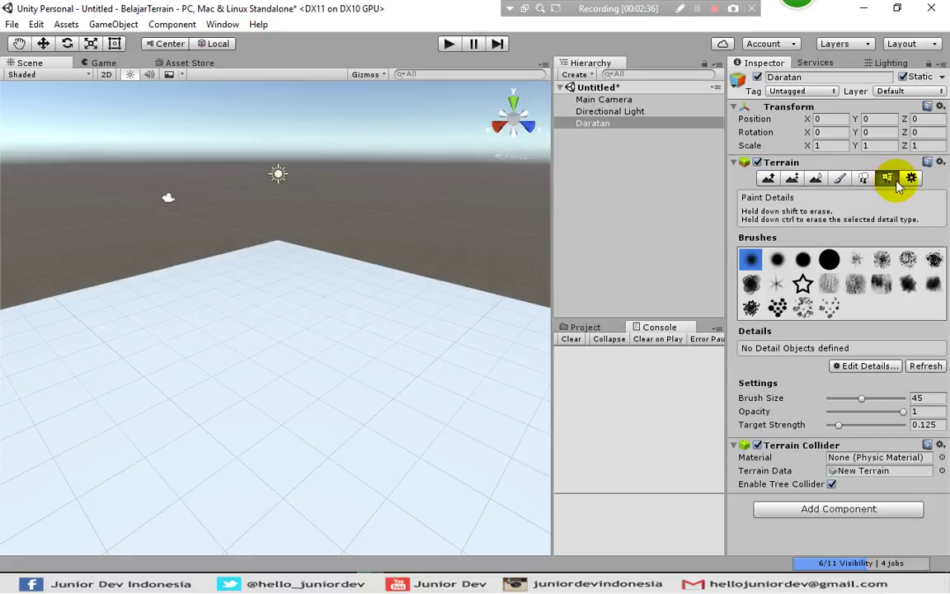
{"action": "left_click", "coordinate": [767, 180]}
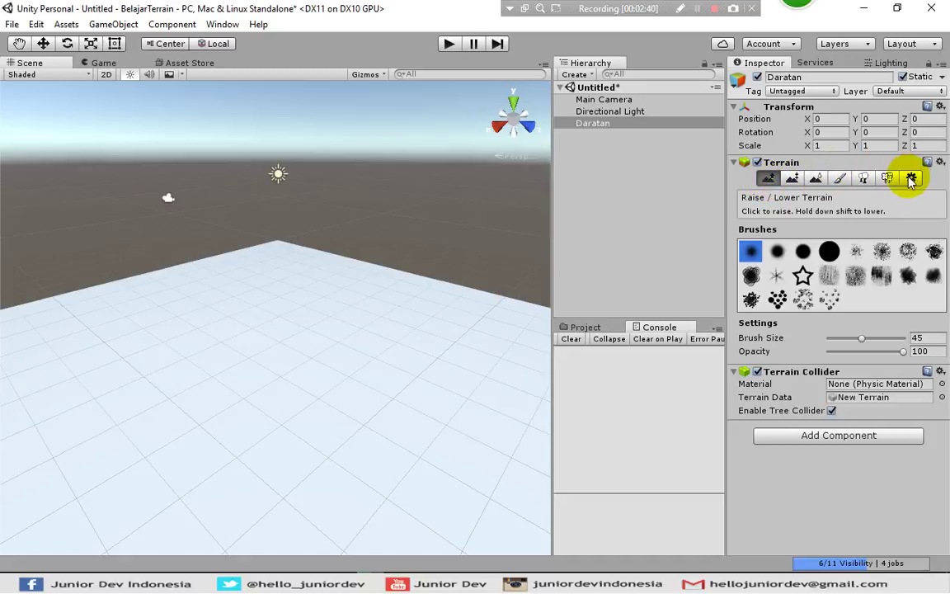
Go through the terrain tools in order from Paint Height to Paint Details, and return to Raise / Lower Terrain
{"action": "left_click", "coordinate": [792, 180]}
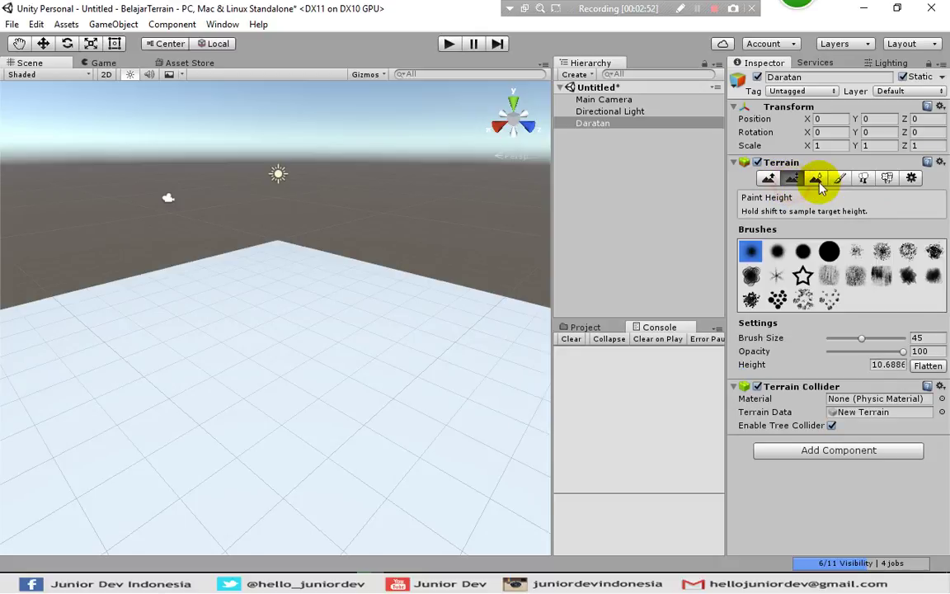
{"action": "left_click", "coordinate": [816, 180]}
{"action": "left_click", "coordinate": [839, 178]}
{"action": "left_click", "coordinate": [863, 179]}
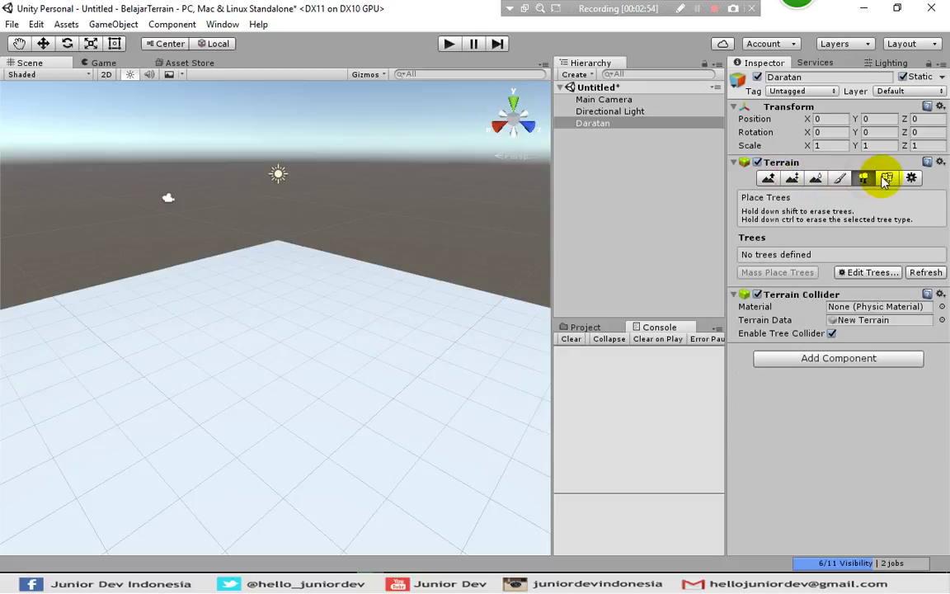
{"action": "left_click", "coordinate": [887, 178]}
{"action": "left_click", "coordinate": [767, 180]}
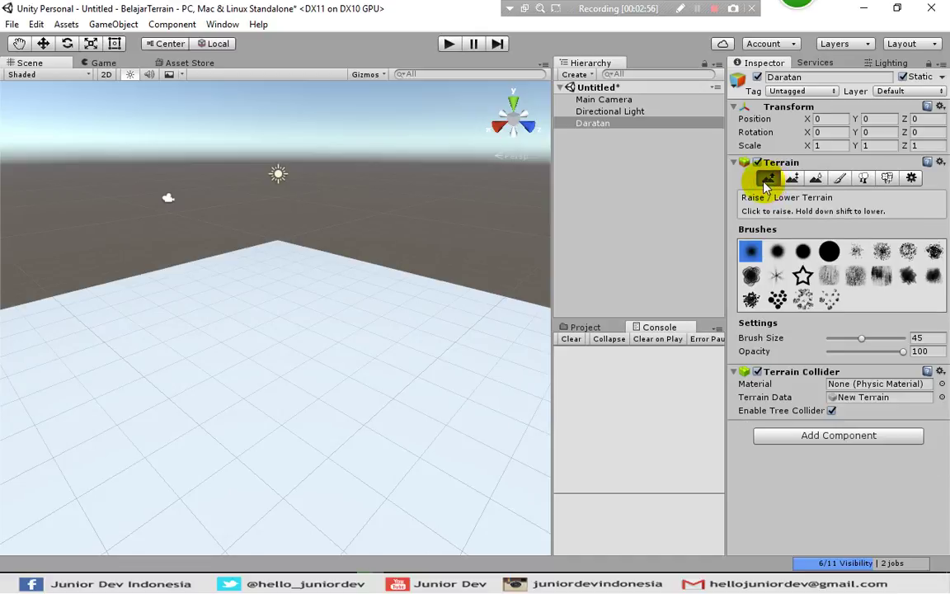
Cycle once more through all the terrain tools and leave Raise / Lower Terrain active for the Daratan terrain
{"action": "key", "text": "shift+w"}
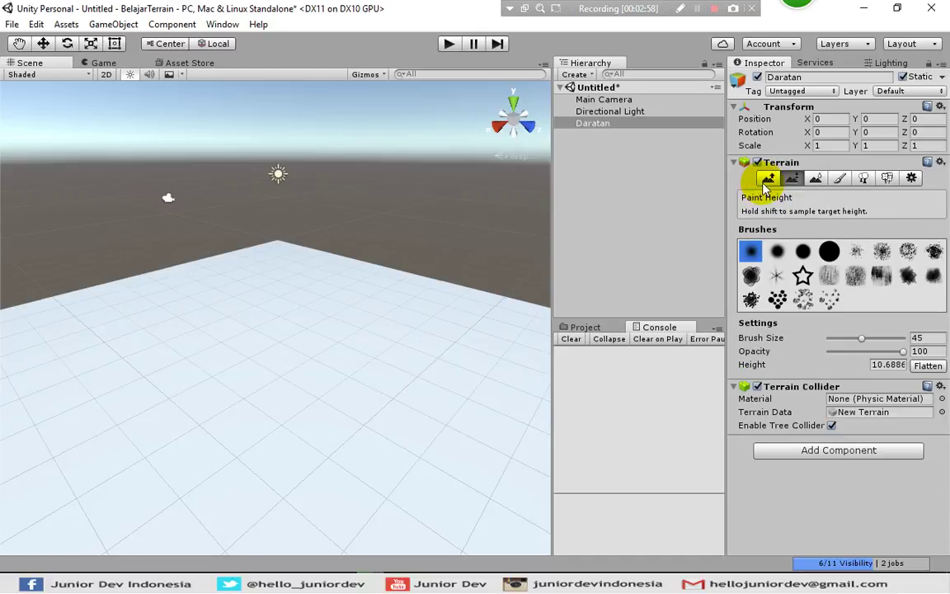
{"action": "key", "text": "shift+e"}
{"action": "key", "text": "shift+r"}
{"action": "key", "text": "shift+t"}
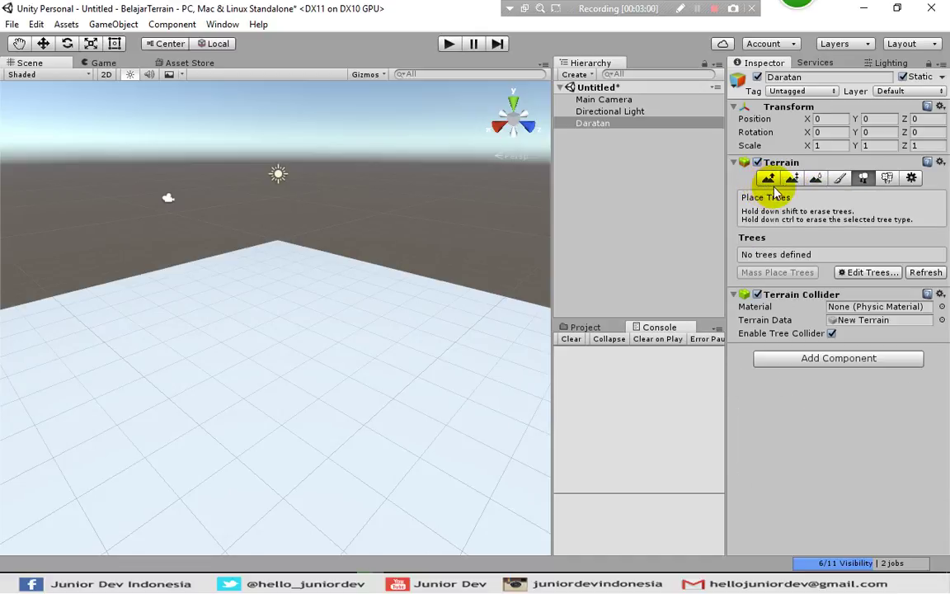
{"action": "key", "text": "shift+y"}
{"action": "key", "text": "shift+q"}
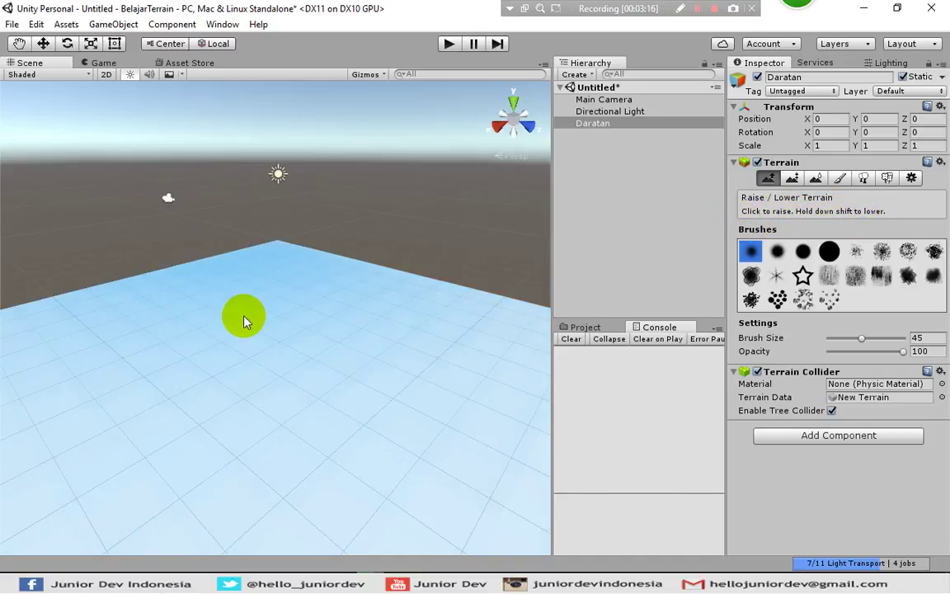
{"action": "scroll", "coordinate": [250, 346], "scroll_direction": "down", "scroll_amount": 5}
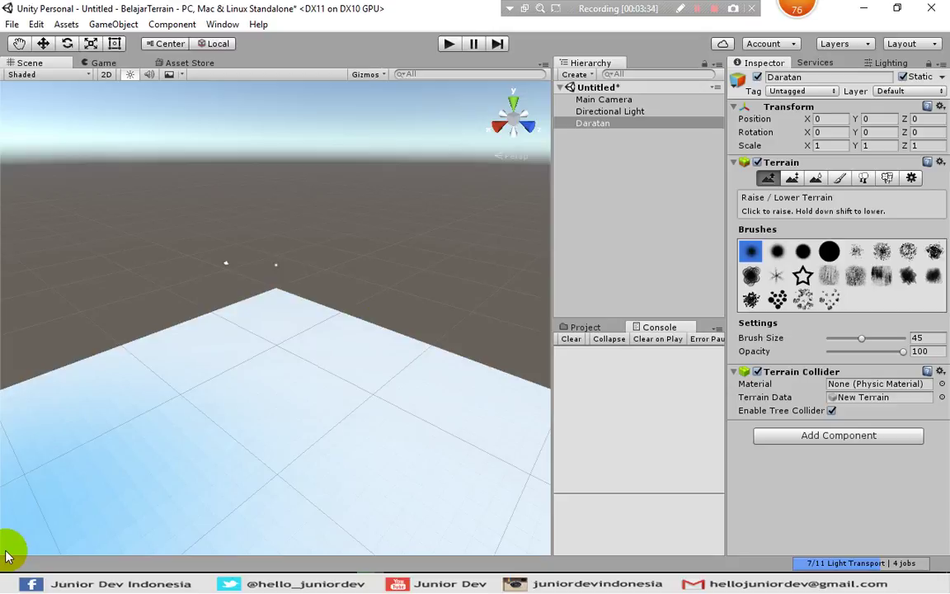
{"action": "scroll", "coordinate": [6, 555], "scroll_direction": "down", "scroll_amount": 2}
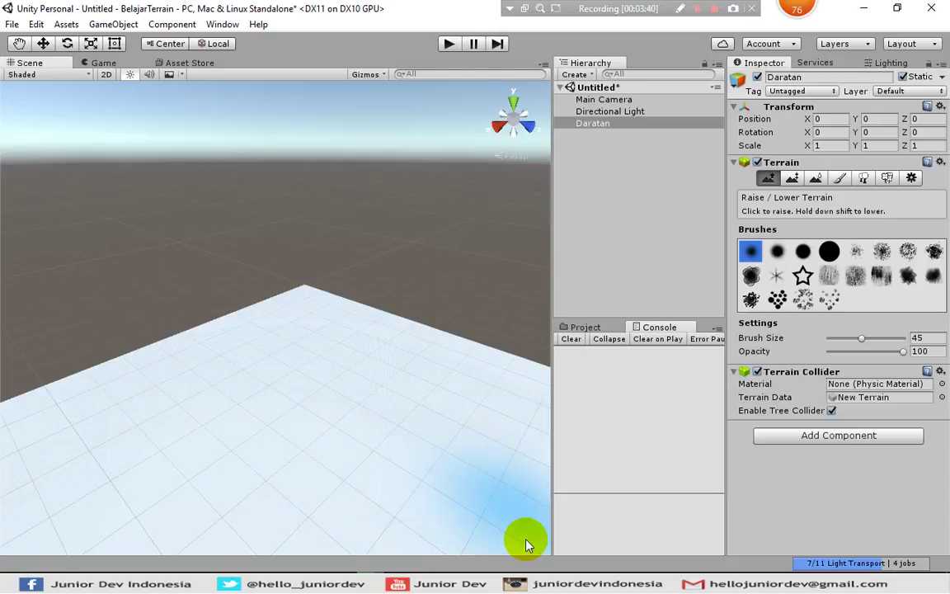
Choose the first soft round brush for Raise / Lower Terrain and set its brush size to 27
{"action": "scroll", "coordinate": [526, 544], "scroll_direction": "up", "scroll_amount": 3}
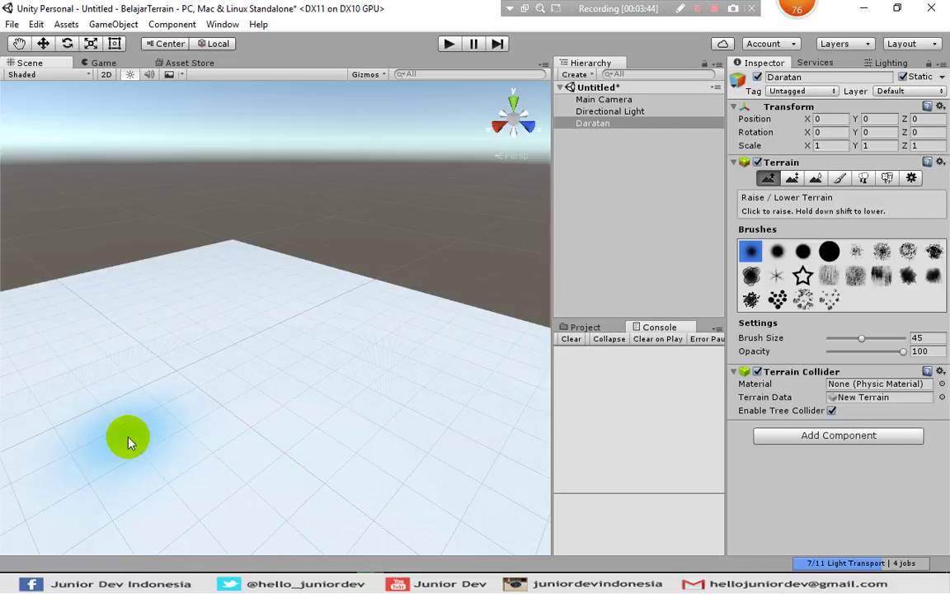
{"action": "scroll", "coordinate": [140, 435], "scroll_direction": "up", "scroll_amount": 3}
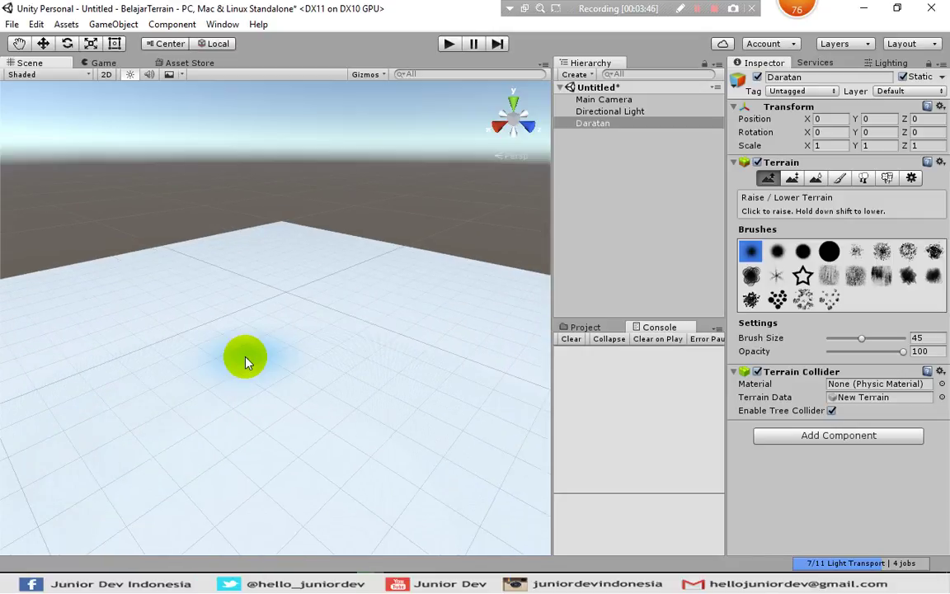
{"action": "left_click", "coordinate": [776, 251]}
{"action": "left_click", "coordinate": [753, 250]}
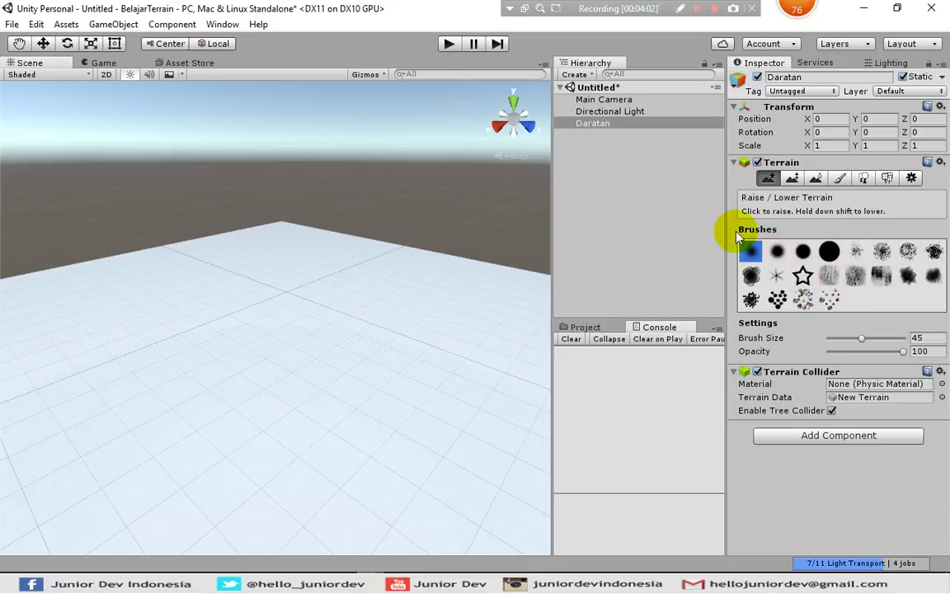
{"action": "left_click", "coordinate": [762, 338]}
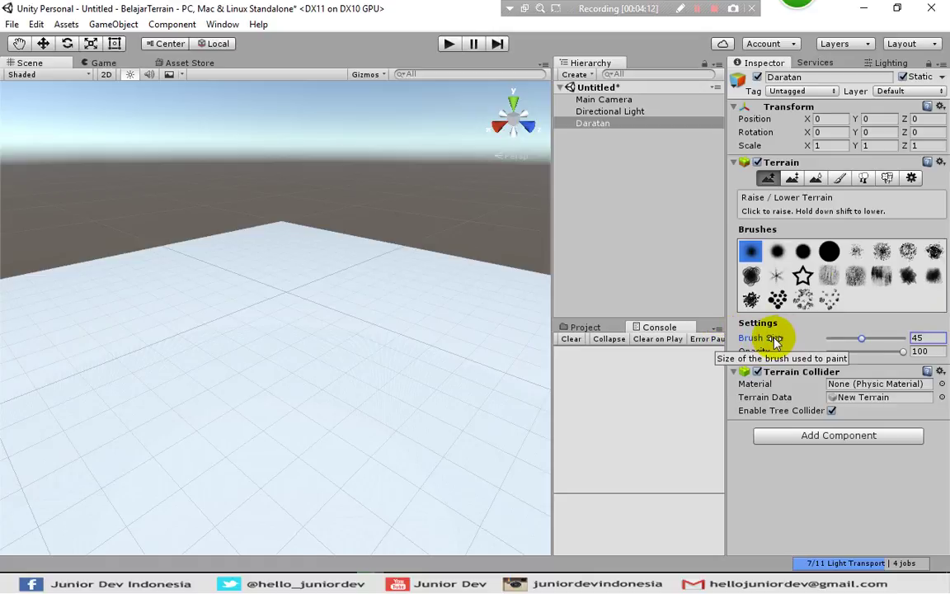
{"action": "left_click_drag", "start_coordinate": [860, 338], "coordinate": [845, 337]}
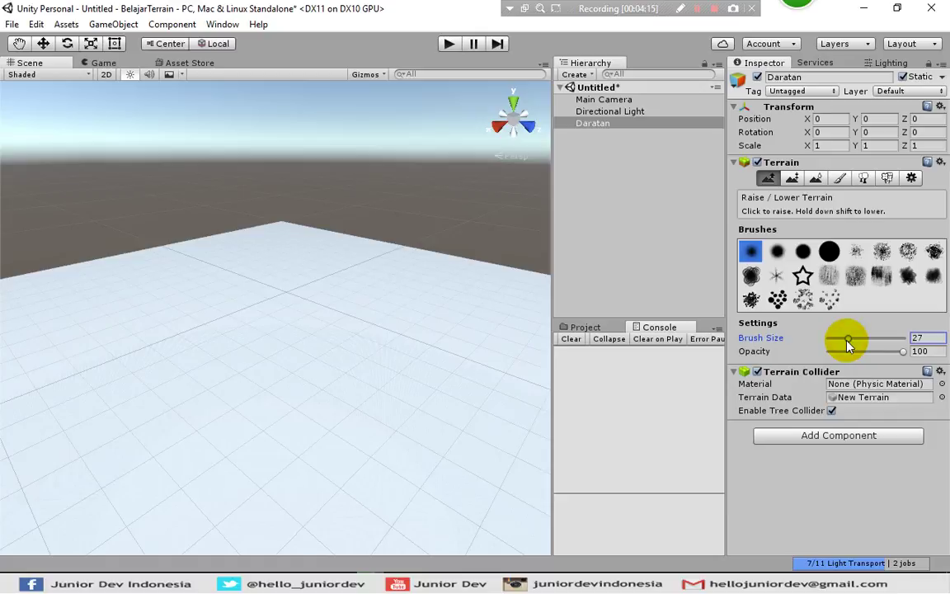
{"action": "left_click", "coordinate": [753, 354]}
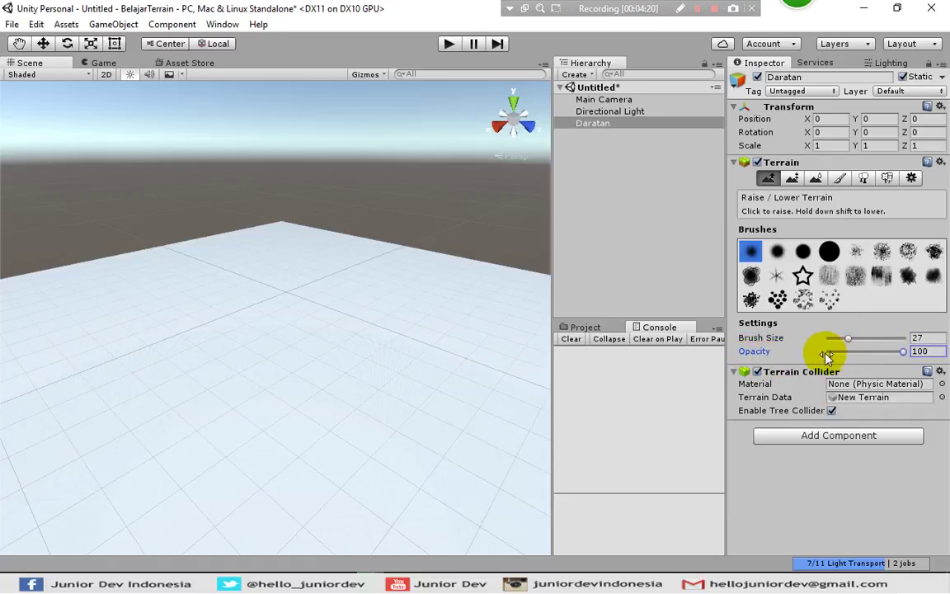
{"action": "left_click", "coordinate": [906, 352]}
{"action": "left_click", "coordinate": [762, 339]}
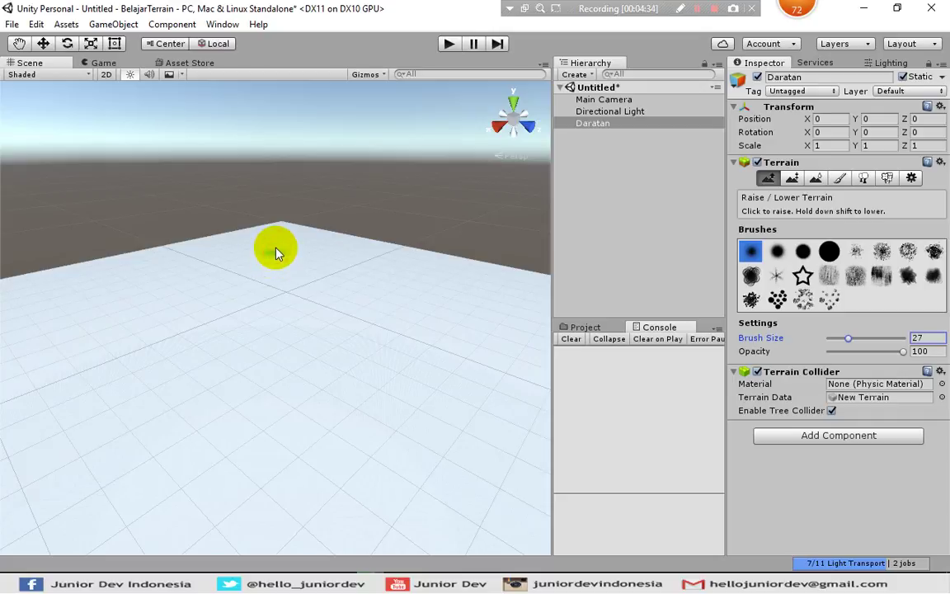
Raise two small hills one behind the other near the far corner of the Daratan terrain
{"action": "left_click", "coordinate": [276, 246]}
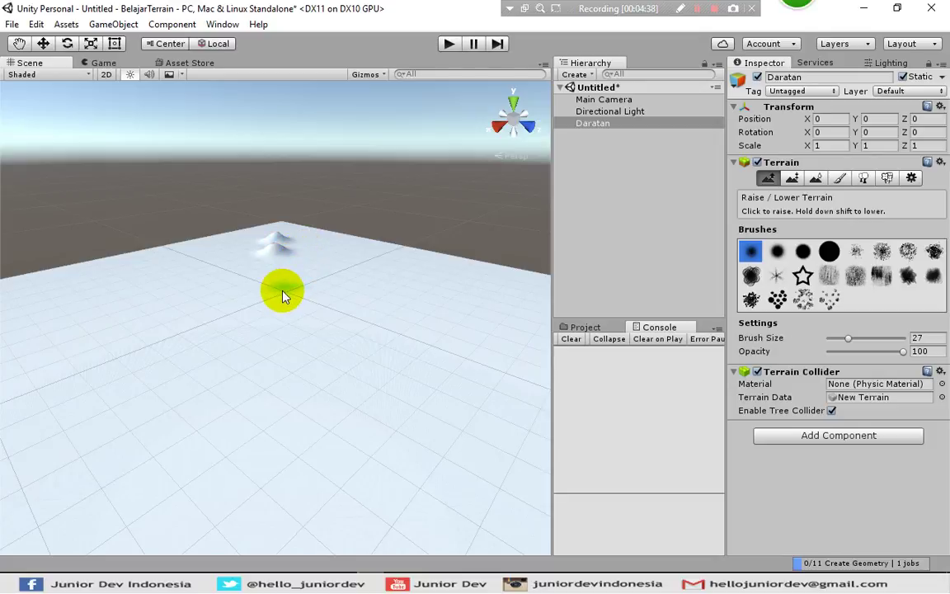
{"action": "scroll", "coordinate": [282, 297], "scroll_direction": "up", "scroll_amount": 2}
{"action": "scroll", "coordinate": [282, 297], "scroll_direction": "up", "scroll_amount": 2}
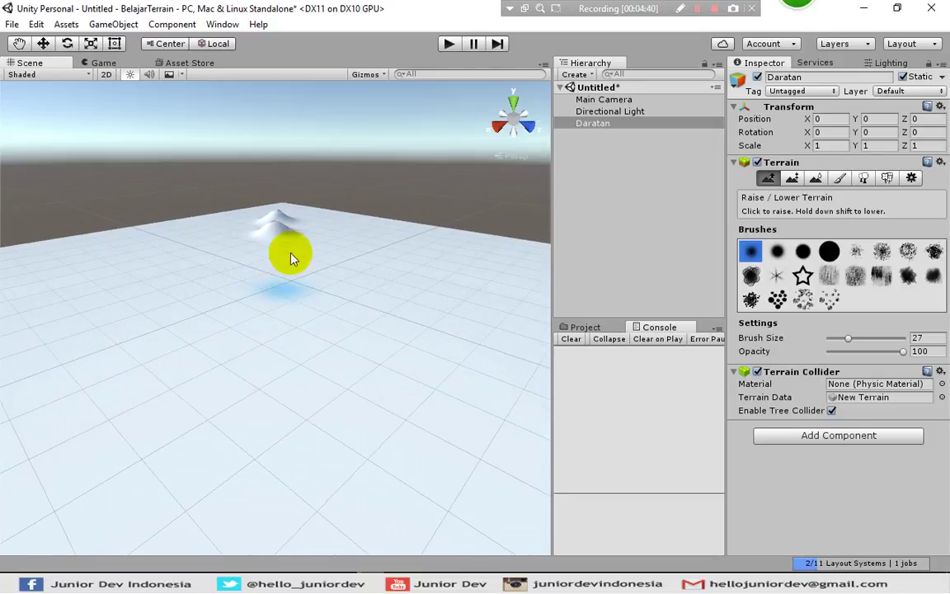
{"action": "left_click", "coordinate": [288, 250]}
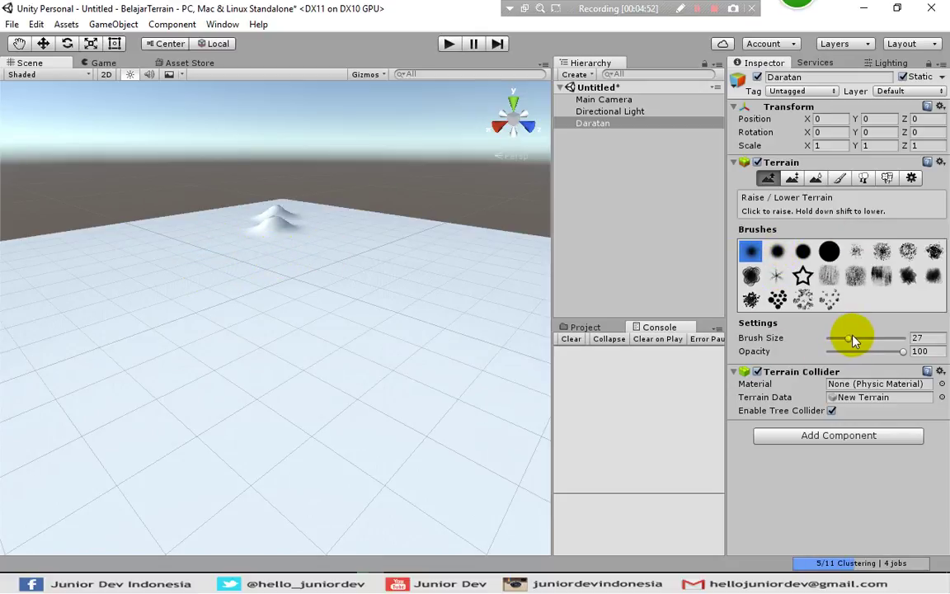
Set the brush size to 32 and raise three more low hills in front of the two small ones
{"action": "left_click_drag", "start_coordinate": [852, 340], "coordinate": [856, 343]}
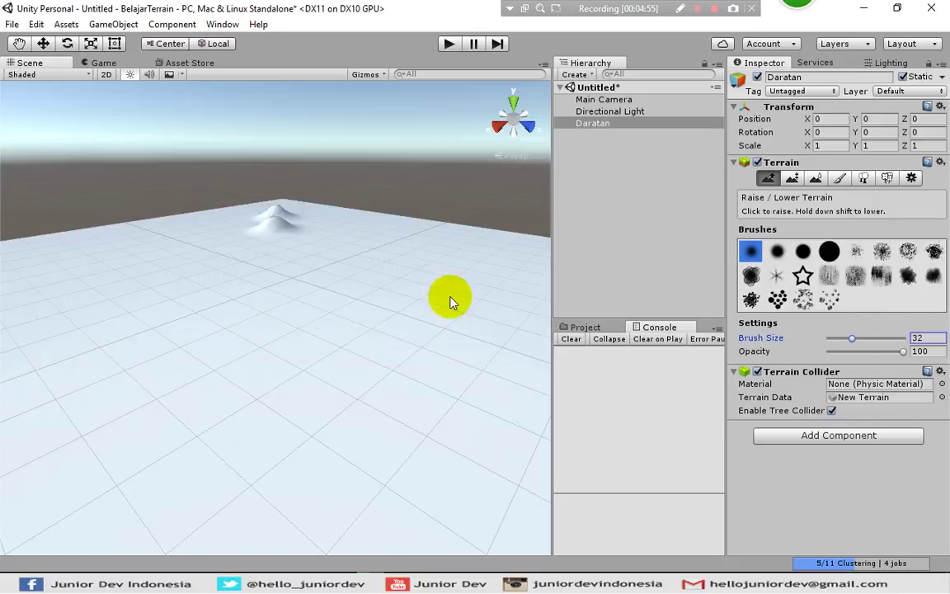
{"action": "left_click", "coordinate": [200, 259]}
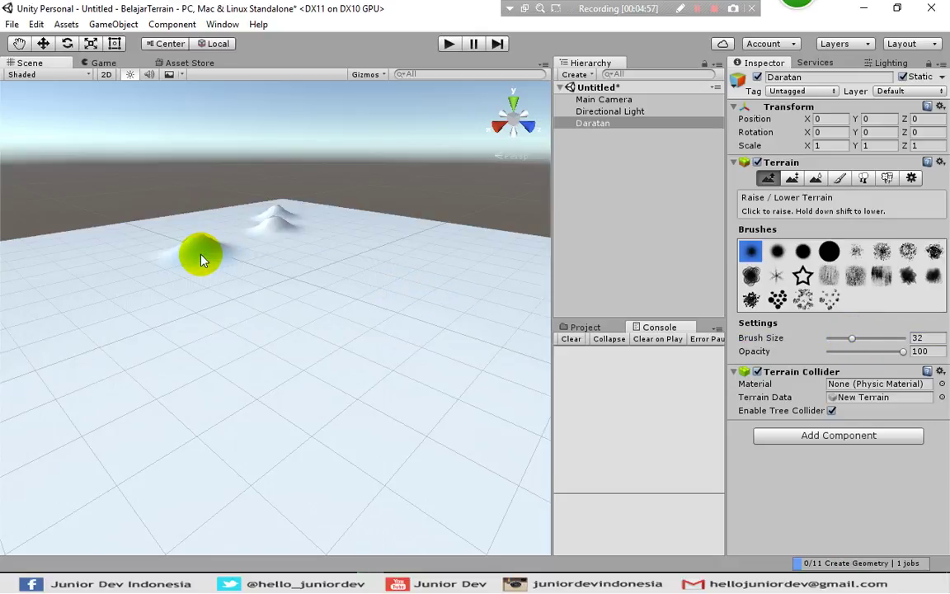
{"action": "left_click", "coordinate": [283, 273]}
{"action": "left_click", "coordinate": [325, 245]}
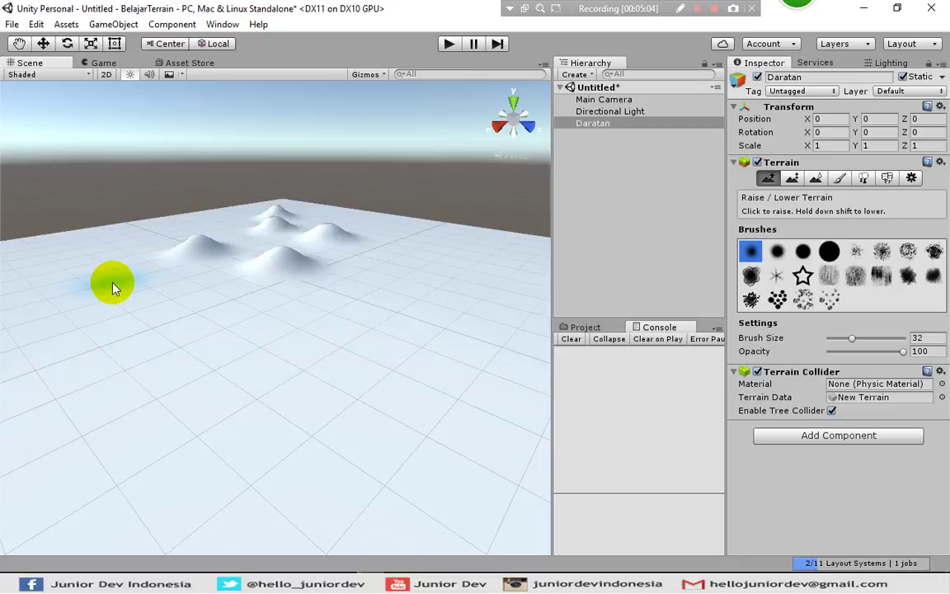
Raise three tall, steep peaks around the front of the low hills with the soft round brush
{"action": "mouse_move", "coordinate": [113, 282]}
{"action": "left_mouse_down"}
{"action": "mouse_move", "coordinate": [113, 267]}
{"action": "mouse_move", "coordinate": [173, 290]}
{"action": "left_mouse_up"}
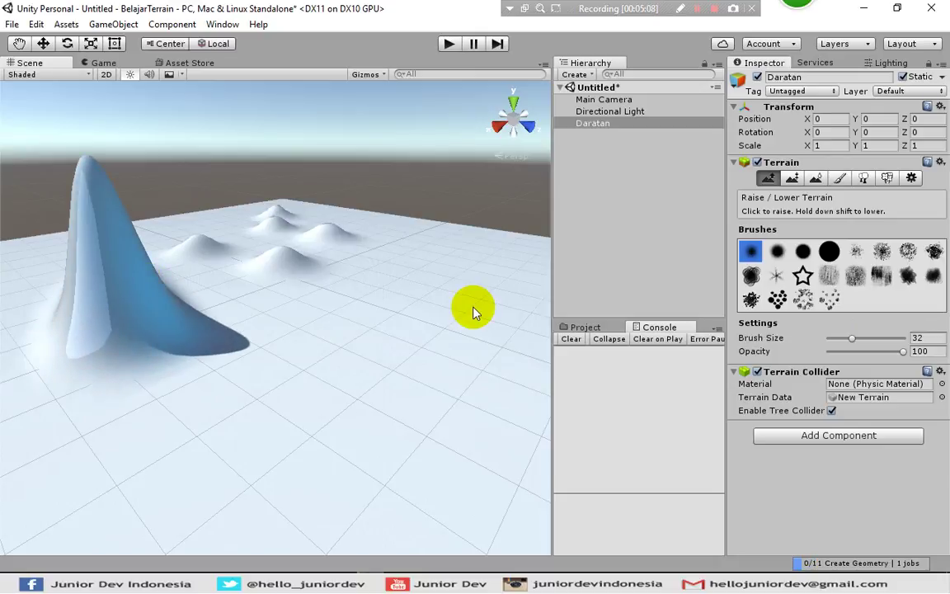
{"action": "left_click_drag", "start_coordinate": [415, 268], "coordinate": [412, 268]}
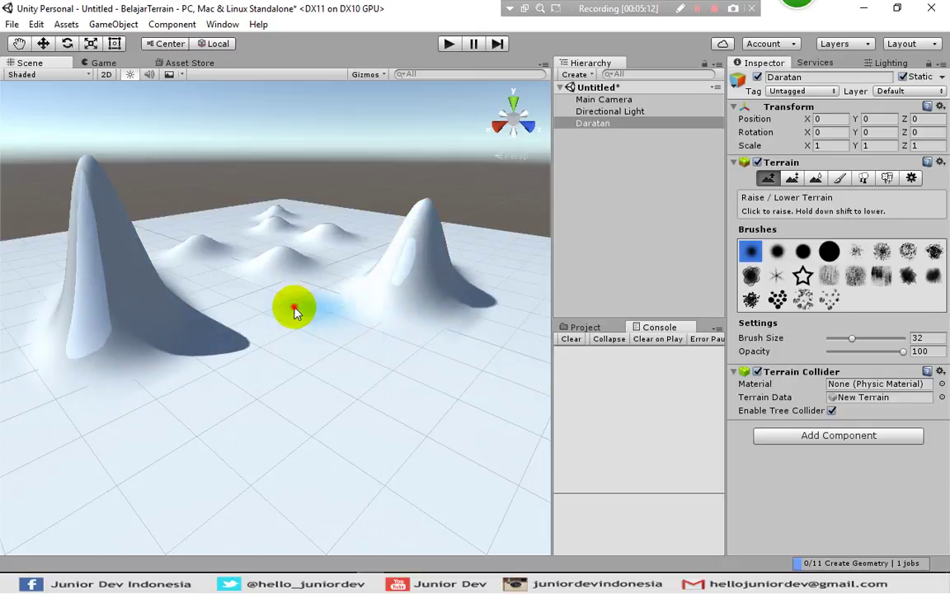
{"action": "mouse_move", "coordinate": [293, 311]}
{"action": "left_mouse_down"}
{"action": "mouse_move", "coordinate": [297, 301]}
{"action": "mouse_move", "coordinate": [250, 320]}
{"action": "left_mouse_up"}
{"action": "scroll", "coordinate": [251, 328], "scroll_direction": "down", "scroll_amount": 6}
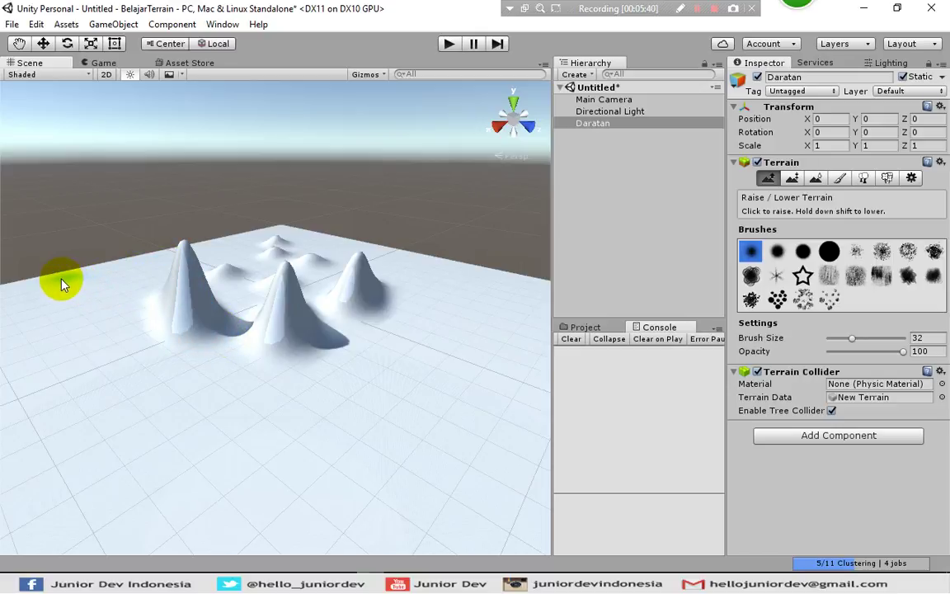
Raise a curved mountain range with uneven peaks around the front and sides of the three tall peaks
{"action": "mouse_move", "coordinate": [60, 276]}
{"action": "left_mouse_down"}
{"action": "mouse_move", "coordinate": [106, 314]}
{"action": "mouse_move", "coordinate": [218, 365]}
{"action": "mouse_move", "coordinate": [322, 376]}
{"action": "mouse_move", "coordinate": [445, 320]}
{"action": "mouse_move", "coordinate": [518, 266]}
{"action": "mouse_move", "coordinate": [478, 280]}
{"action": "left_mouse_up"}
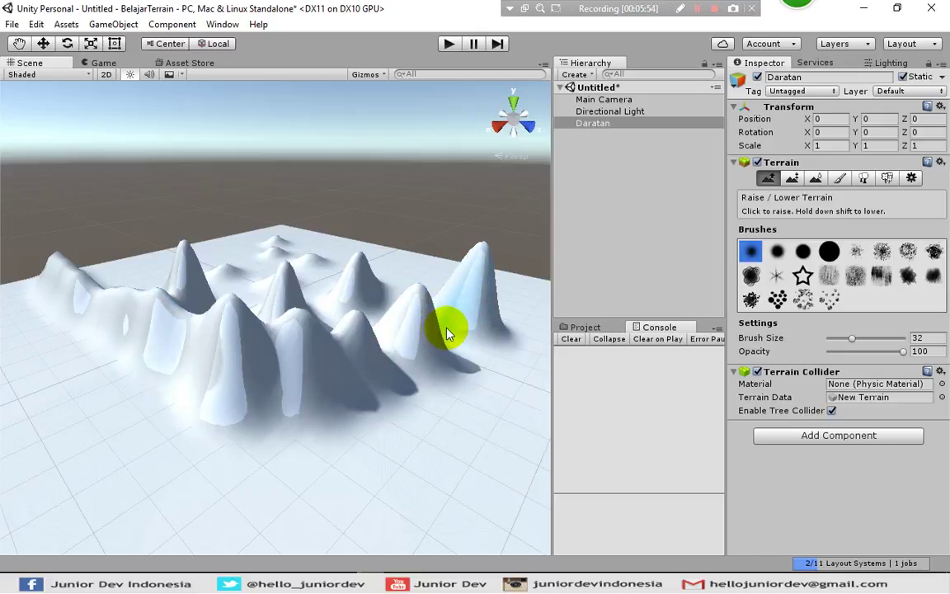
{"action": "mouse_move", "coordinate": [446, 323]}
{"action": "left_mouse_down"}
{"action": "mouse_move", "coordinate": [431, 311]}
{"action": "mouse_move", "coordinate": [399, 328]}
{"action": "left_mouse_up"}
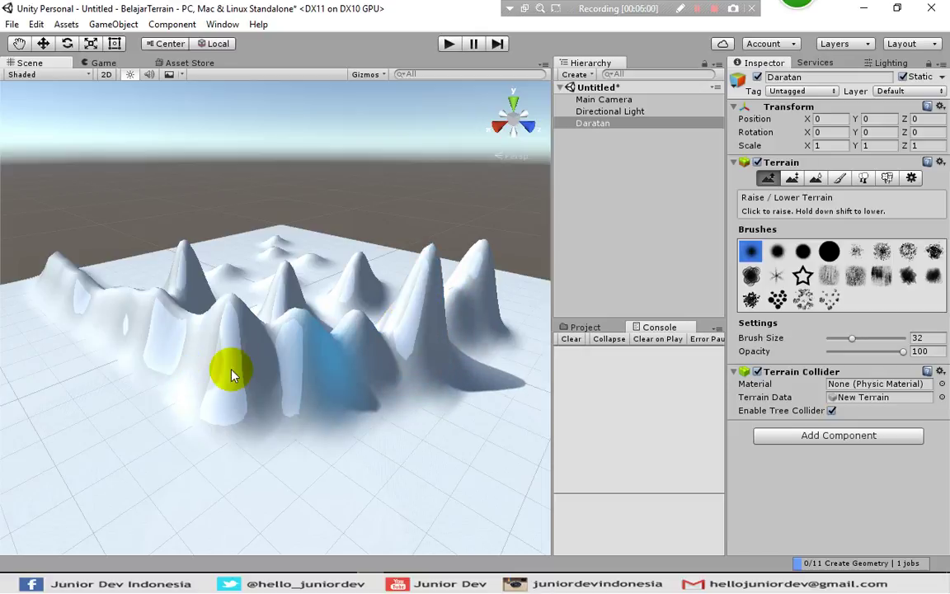
{"action": "left_click_drag", "start_coordinate": [230, 376], "coordinate": [234, 377]}
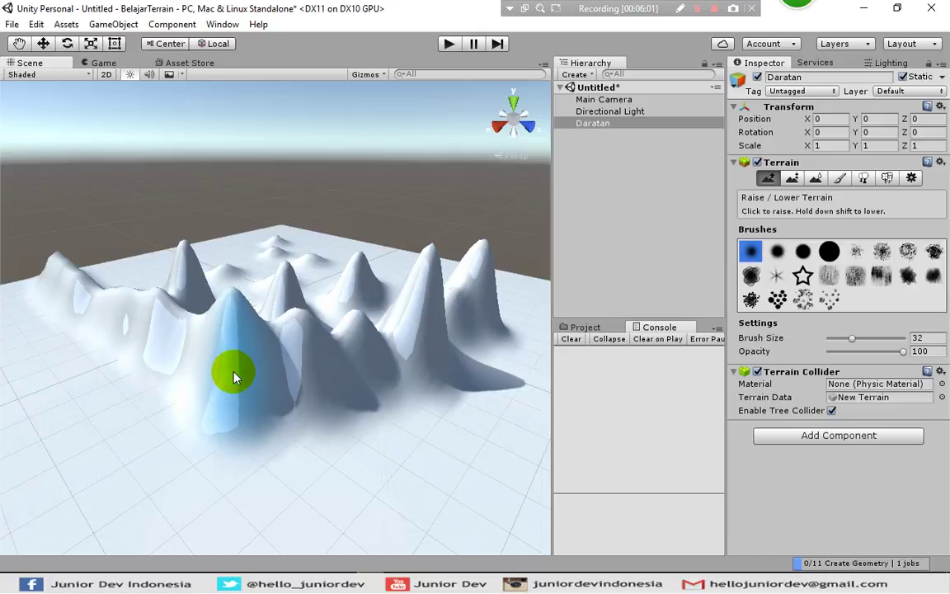
{"action": "left_click", "coordinate": [168, 353]}
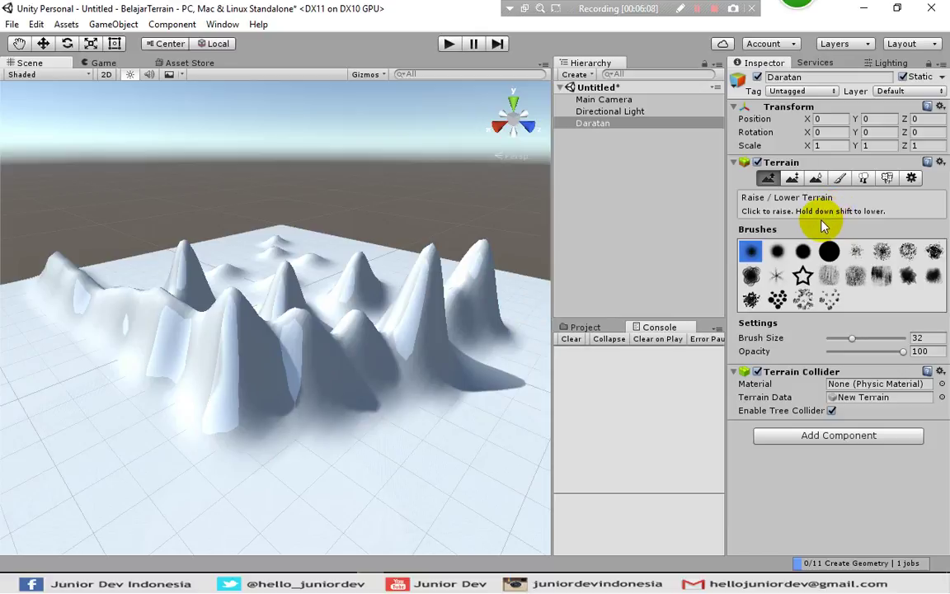
Lower parts of the mountain range with the first soft round brush, reducing the tall right-hand peak and carving the left slopes
{"action": "left_click", "coordinate": [750, 251]}
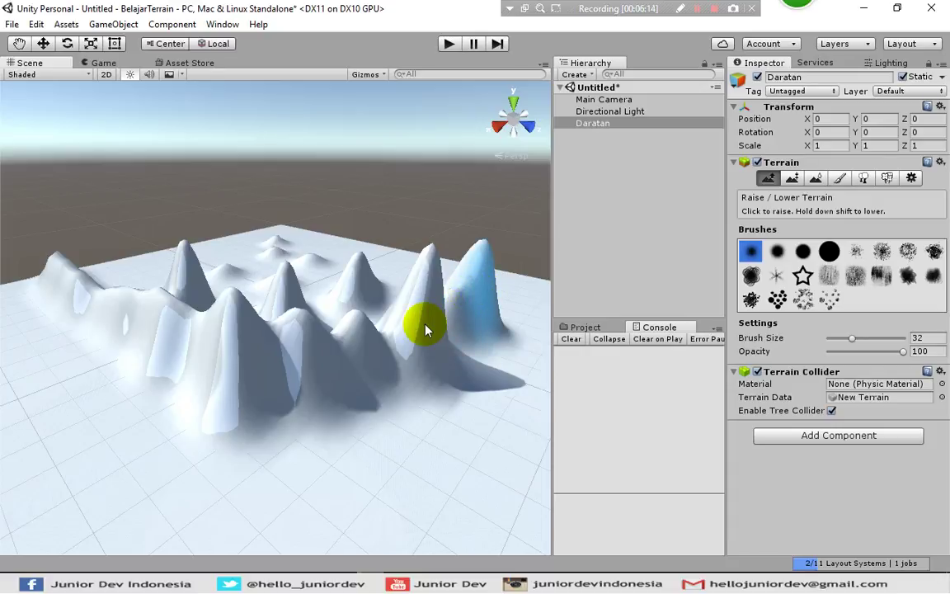
{"action": "mouse_move", "coordinate": [413, 329]}
{"action": "left_mouse_down"}
{"action": "mouse_move", "coordinate": [428, 333]}
{"action": "mouse_move", "coordinate": [424, 314]}
{"action": "left_mouse_up"}
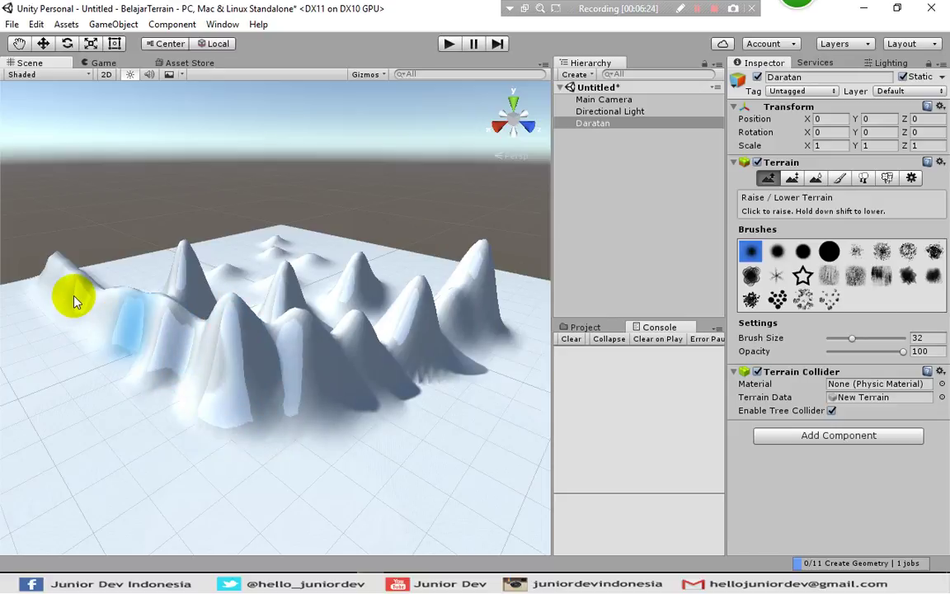
{"action": "left_click_drag", "start_coordinate": [66, 272], "coordinate": [63, 278]}
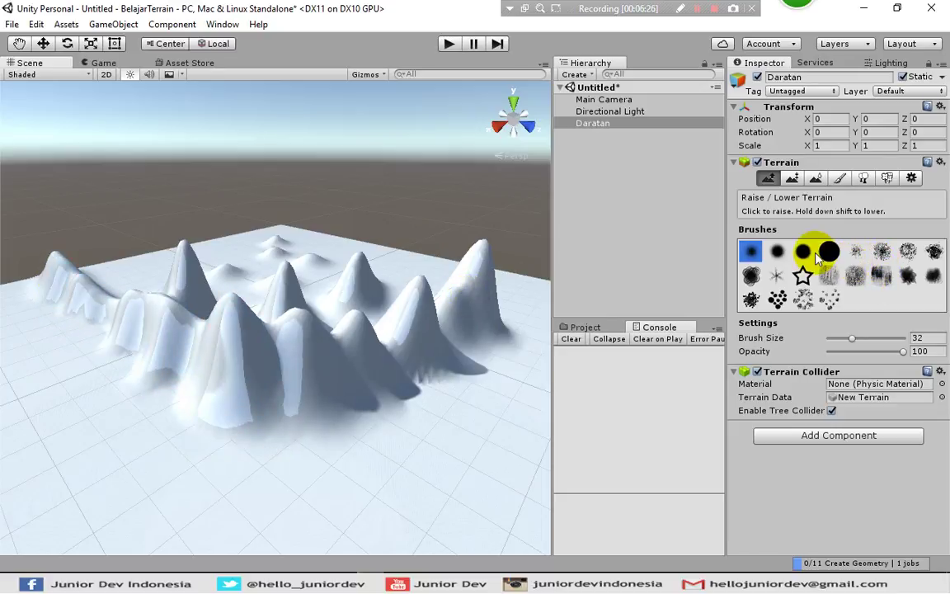
Raise two broad rounded hills in front of the range's left part with the second round brush
{"action": "left_click", "coordinate": [778, 255]}
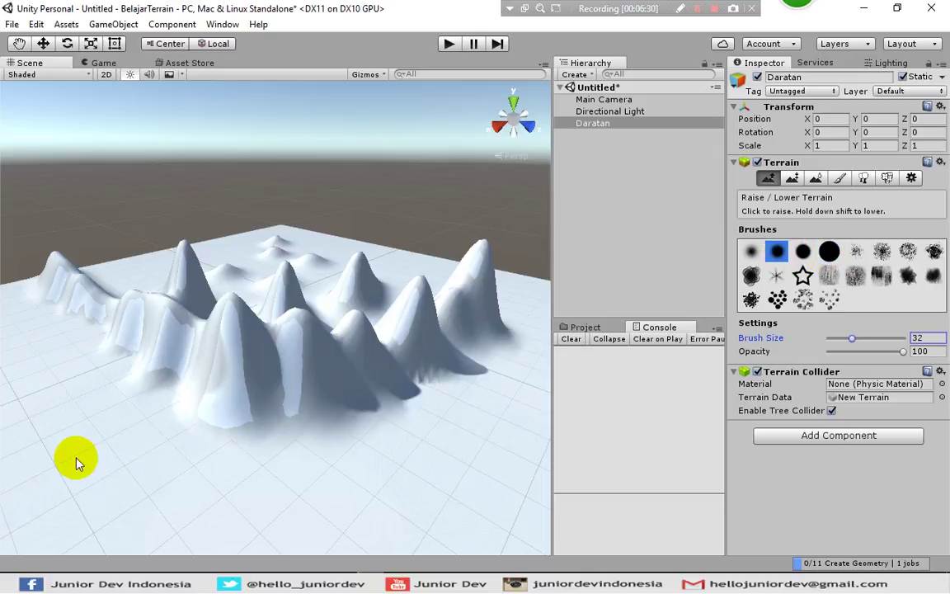
{"action": "left_click", "coordinate": [62, 426]}
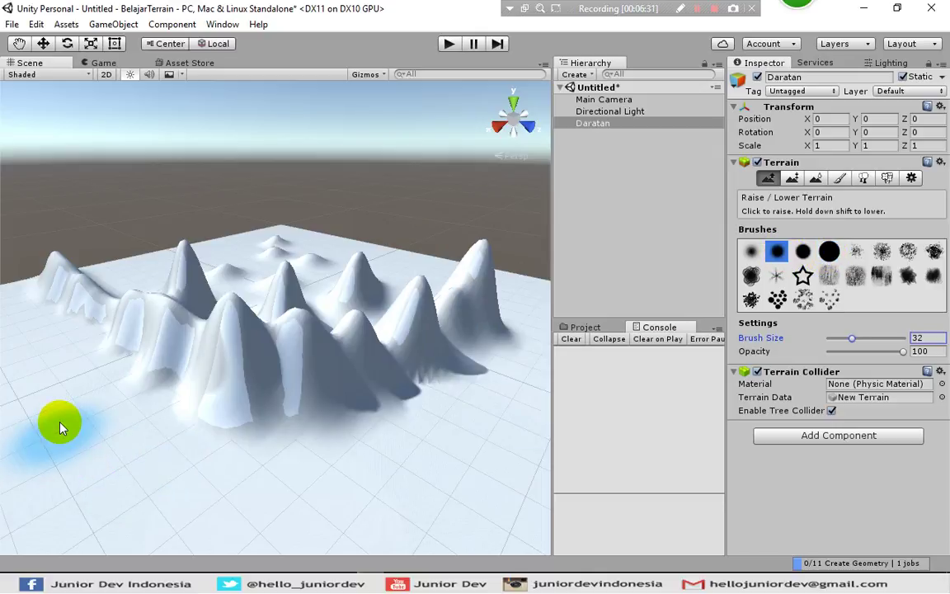
{"action": "left_click", "coordinate": [116, 464]}
{"action": "left_click_drag", "start_coordinate": [115, 464], "coordinate": [159, 456]}
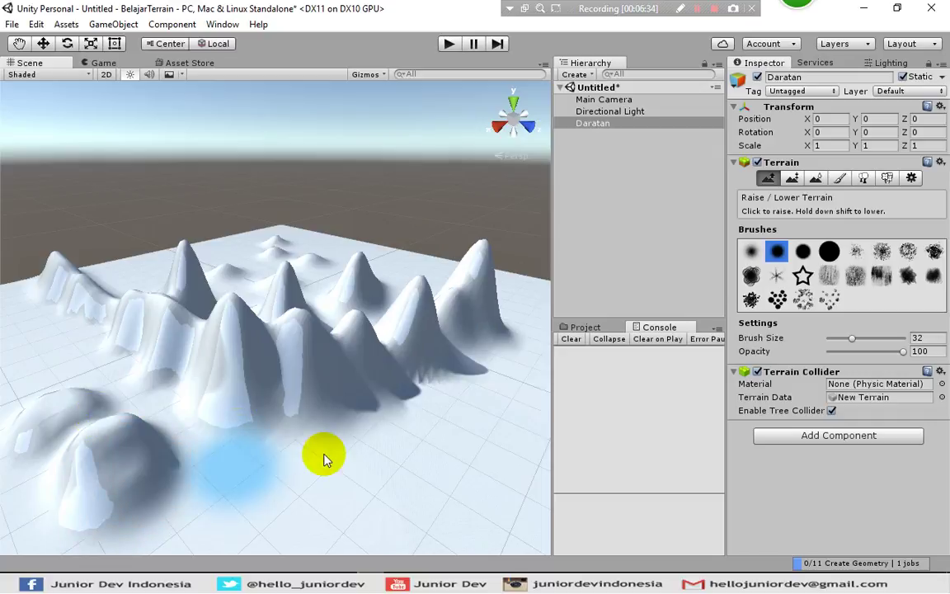
Raise two flat-topped mounds in front of the range, beside the rounded hills, with the third round brush
{"action": "left_click", "coordinate": [802, 252]}
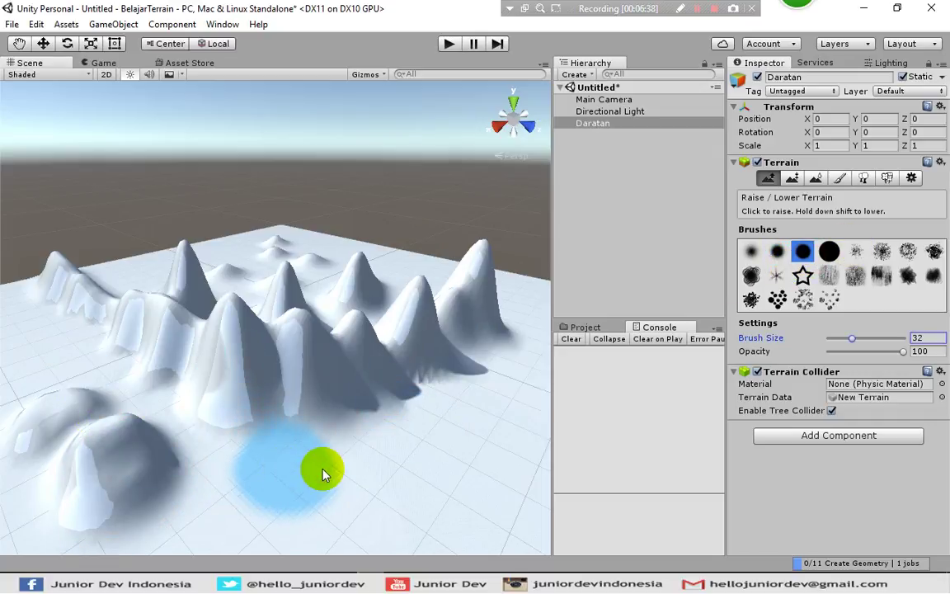
{"action": "left_click_drag", "start_coordinate": [324, 467], "coordinate": [338, 470]}
{"action": "left_click_drag", "start_coordinate": [404, 439], "coordinate": [409, 446]}
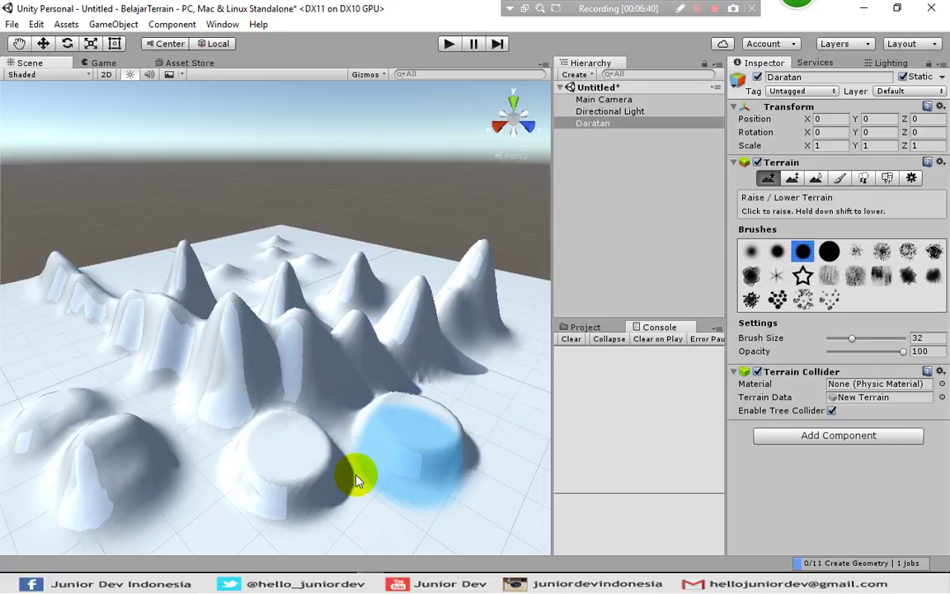
{"action": "scroll", "coordinate": [353, 476], "scroll_direction": "down", "scroll_amount": 5}
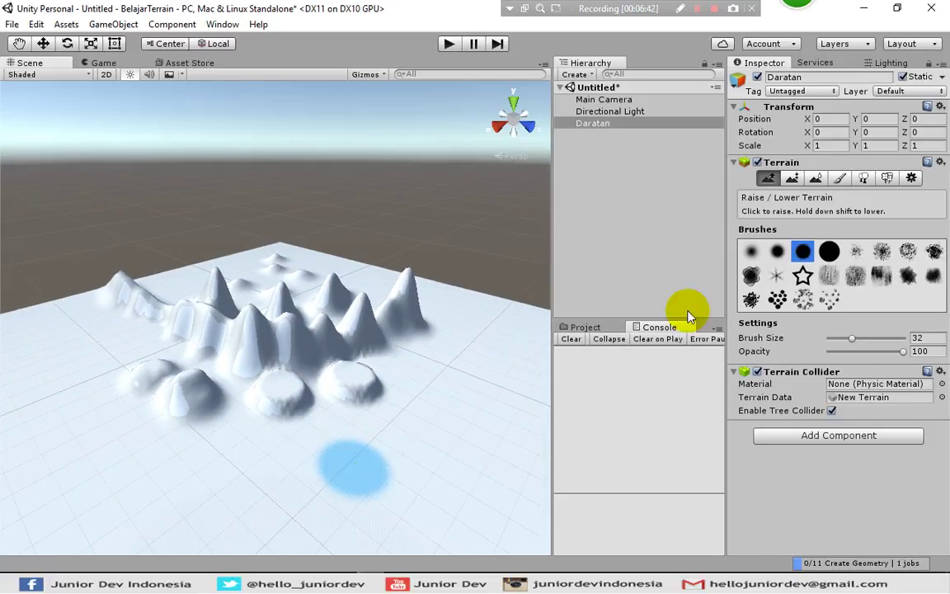
Raise four sharp-edged circular plateaus, two on each side of the mountain range, with the solid round brush
{"action": "left_click", "coordinate": [829, 252]}
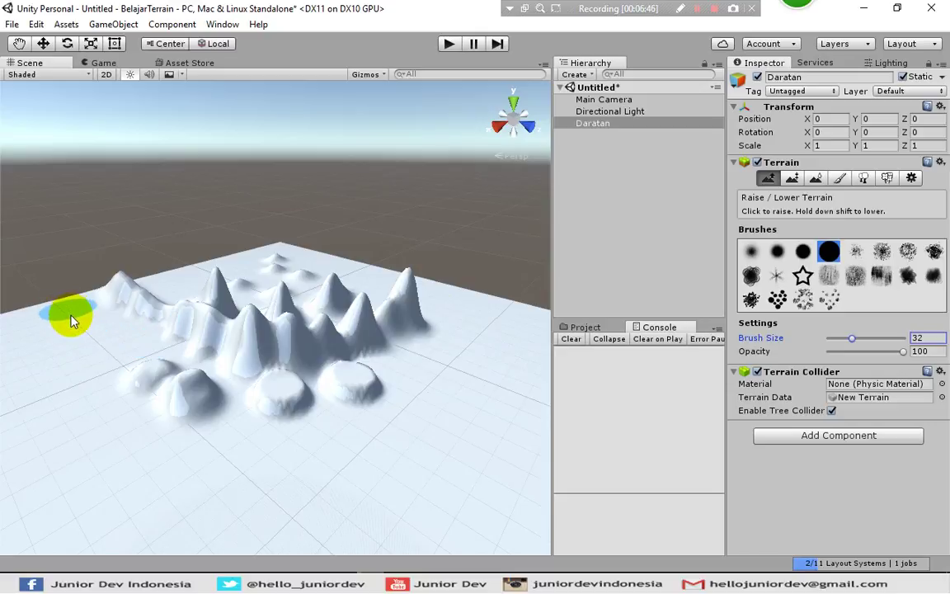
{"action": "left_click_drag", "start_coordinate": [70, 324], "coordinate": [70, 319]}
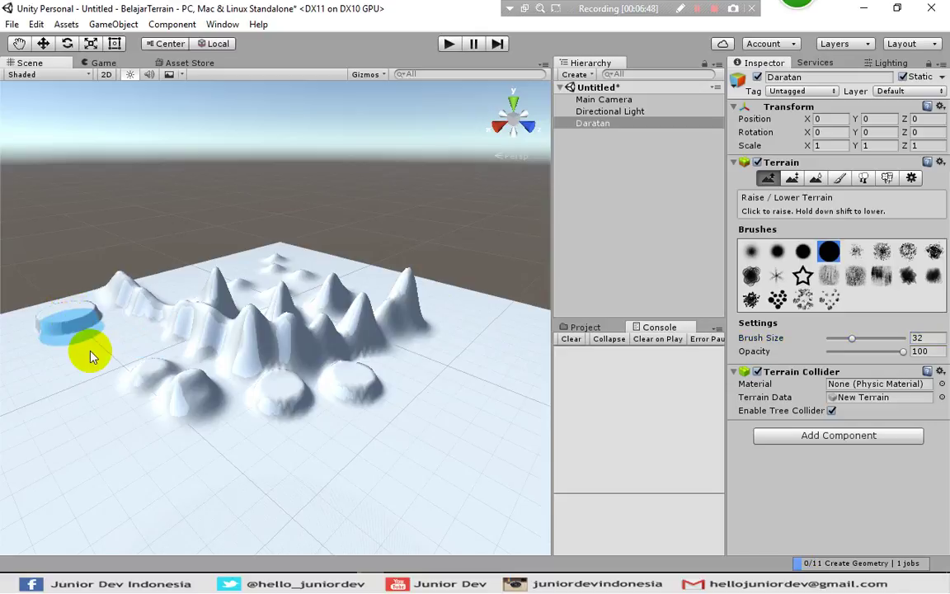
{"action": "left_click_drag", "start_coordinate": [100, 353], "coordinate": [85, 360]}
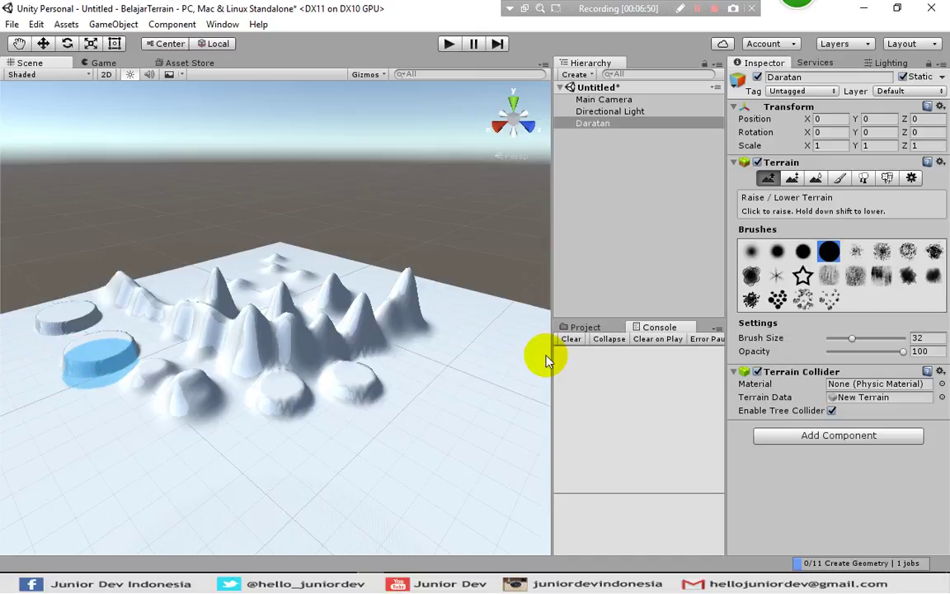
{"action": "left_click", "coordinate": [418, 379]}
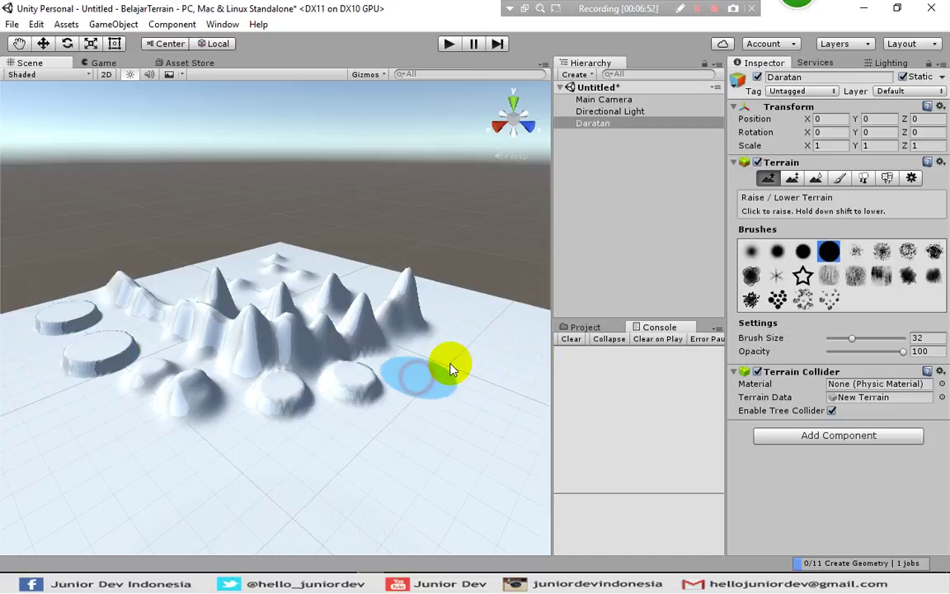
{"action": "left_click", "coordinate": [485, 342]}
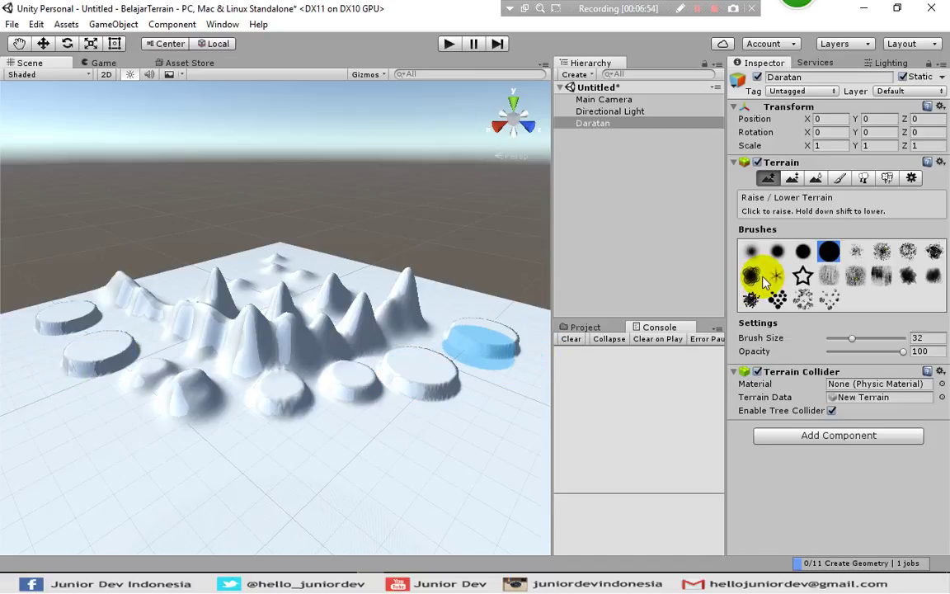
Raise a long curved band of jagged spikes in front of the round mounds with the first scatter brush
{"action": "left_click", "coordinate": [855, 251]}
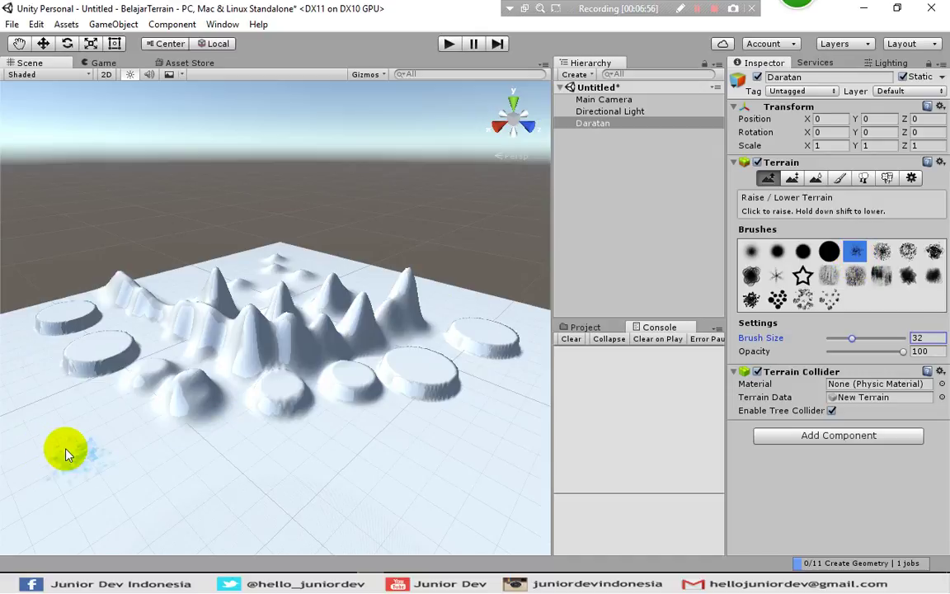
{"action": "left_click_drag", "start_coordinate": [70, 450], "coordinate": [83, 453]}
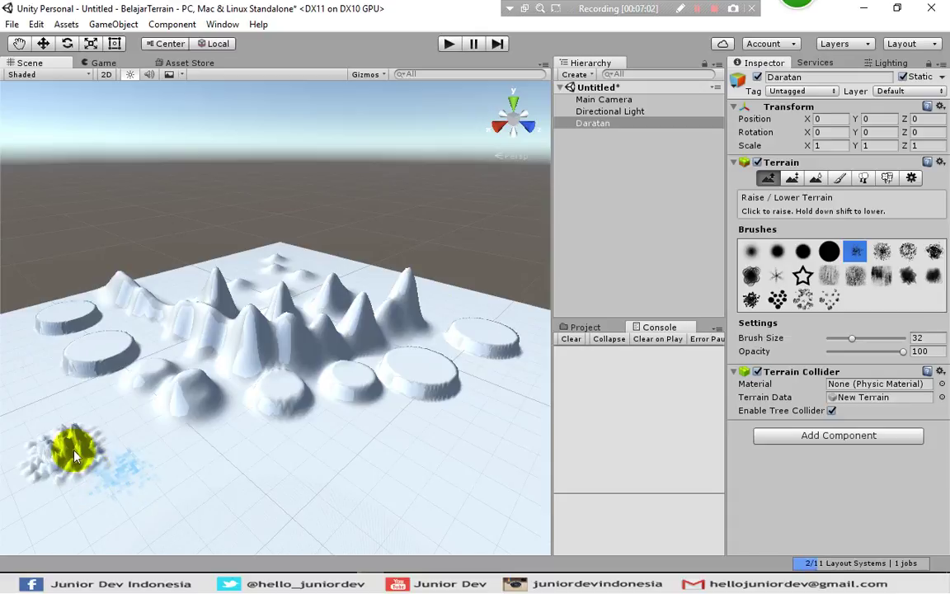
{"action": "left_click", "coordinate": [151, 476]}
{"action": "mouse_move", "coordinate": [151, 480]}
{"action": "left_mouse_down"}
{"action": "mouse_move", "coordinate": [287, 485]}
{"action": "mouse_move", "coordinate": [421, 456]}
{"action": "mouse_move", "coordinate": [502, 413]}
{"action": "mouse_move", "coordinate": [571, 360]}
{"action": "left_mouse_up"}
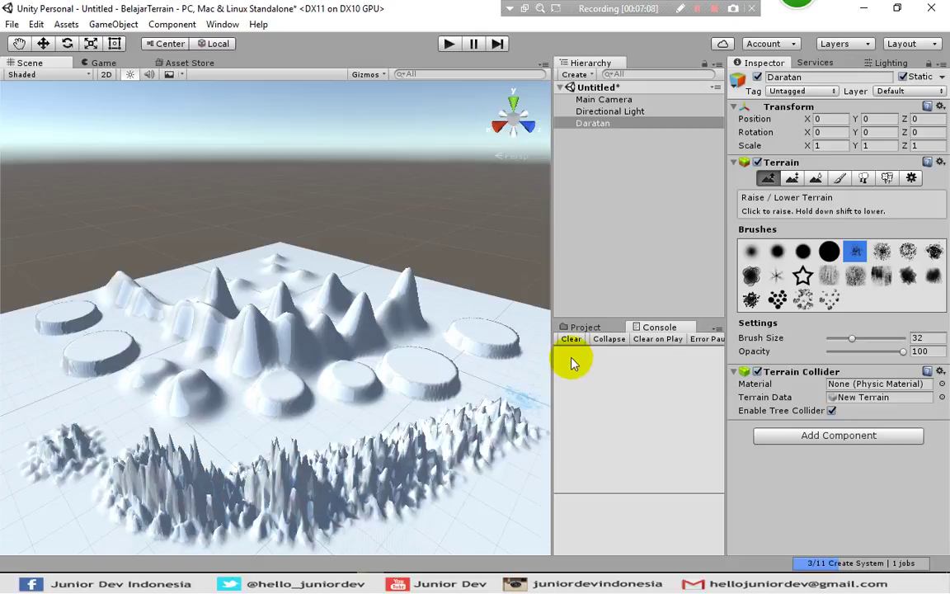
Roughen the left plateaus, the mountain range and the right plateau with spiky relief using the second scatter brush
{"action": "left_click", "coordinate": [881, 250]}
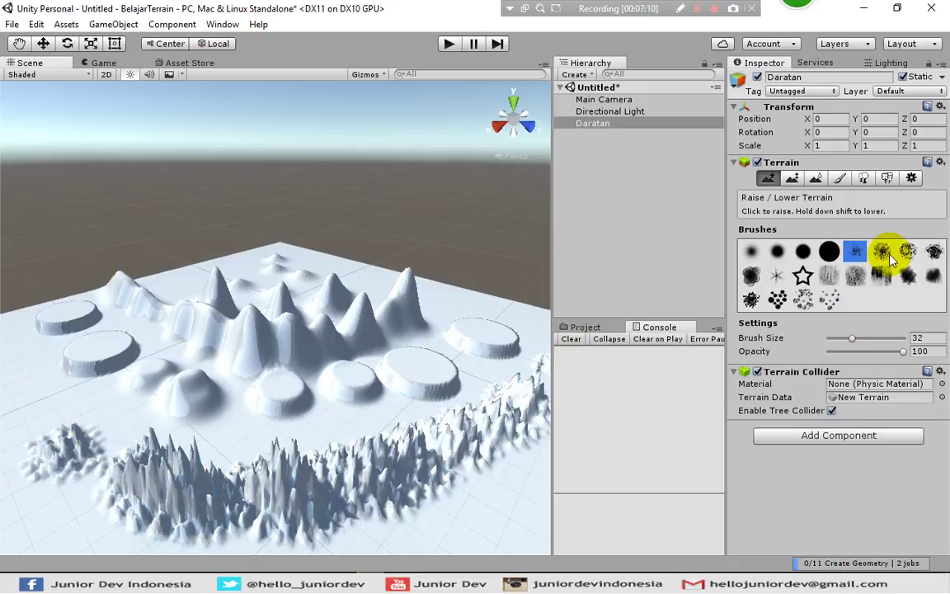
{"action": "scroll", "coordinate": [216, 437], "scroll_direction": "down", "scroll_amount": 4}
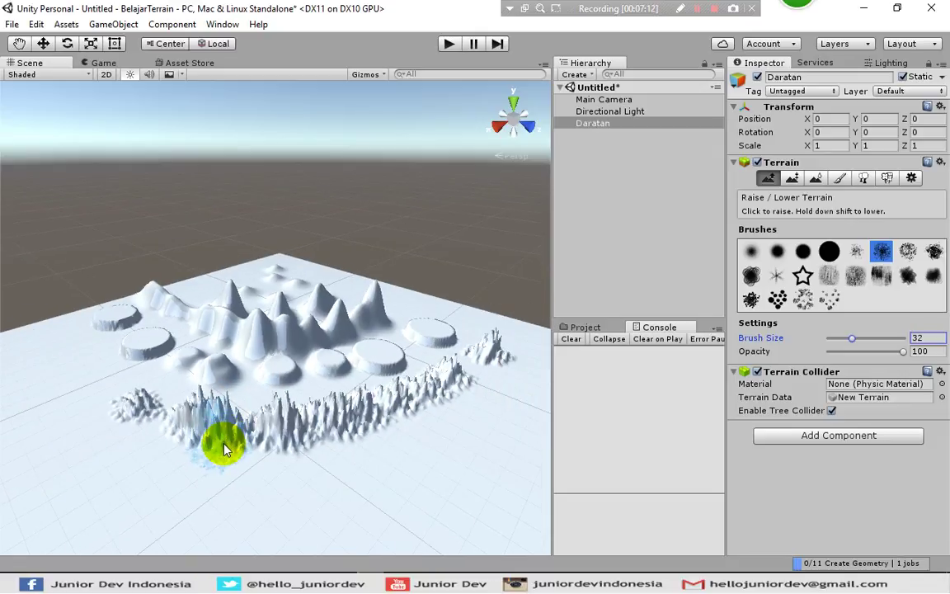
{"action": "left_click", "coordinate": [49, 337]}
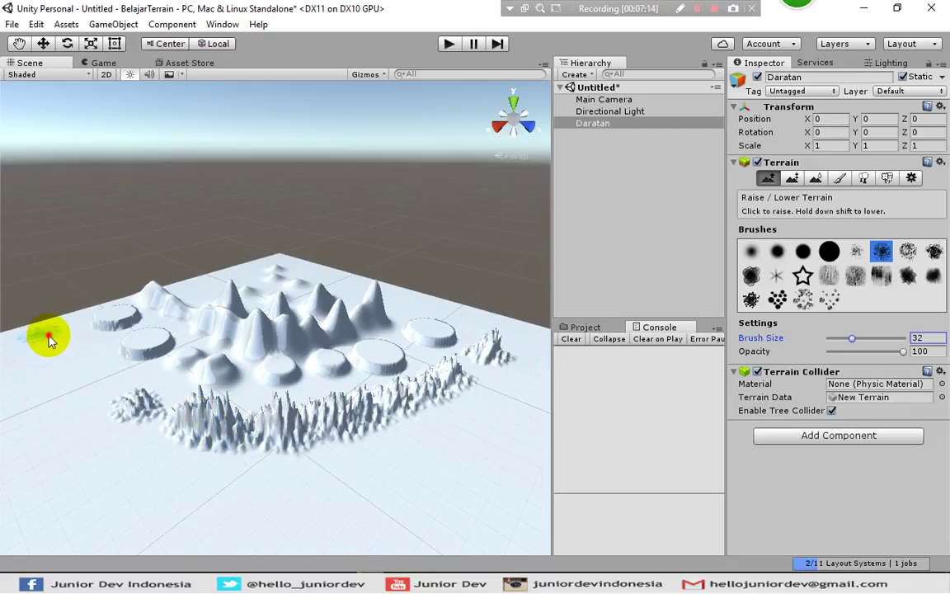
{"action": "mouse_move", "coordinate": [138, 349]}
{"action": "left_mouse_down"}
{"action": "mouse_move", "coordinate": [116, 387]}
{"action": "mouse_move", "coordinate": [212, 364]}
{"action": "mouse_move", "coordinate": [206, 379]}
{"action": "left_mouse_up"}
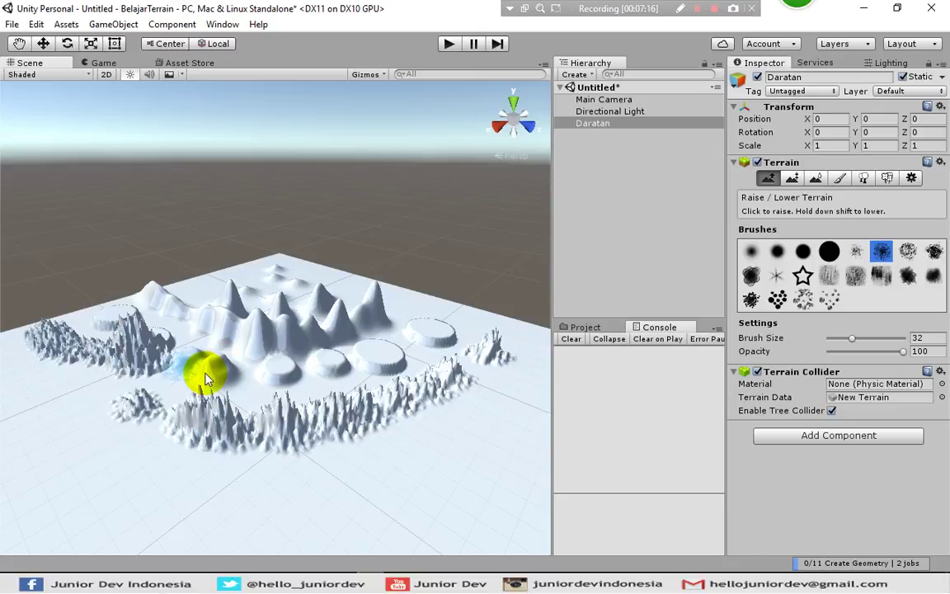
{"action": "left_click", "coordinate": [123, 313]}
{"action": "mouse_move", "coordinate": [173, 316]}
{"action": "left_mouse_down"}
{"action": "mouse_move", "coordinate": [282, 329]}
{"action": "mouse_move", "coordinate": [206, 330]}
{"action": "mouse_move", "coordinate": [392, 316]}
{"action": "left_mouse_up"}
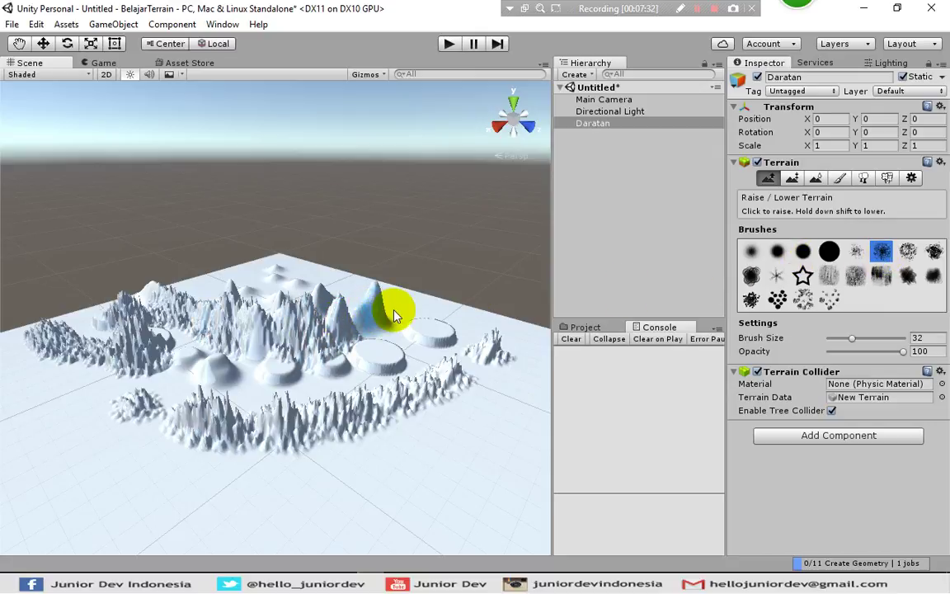
{"action": "left_click", "coordinate": [201, 275]}
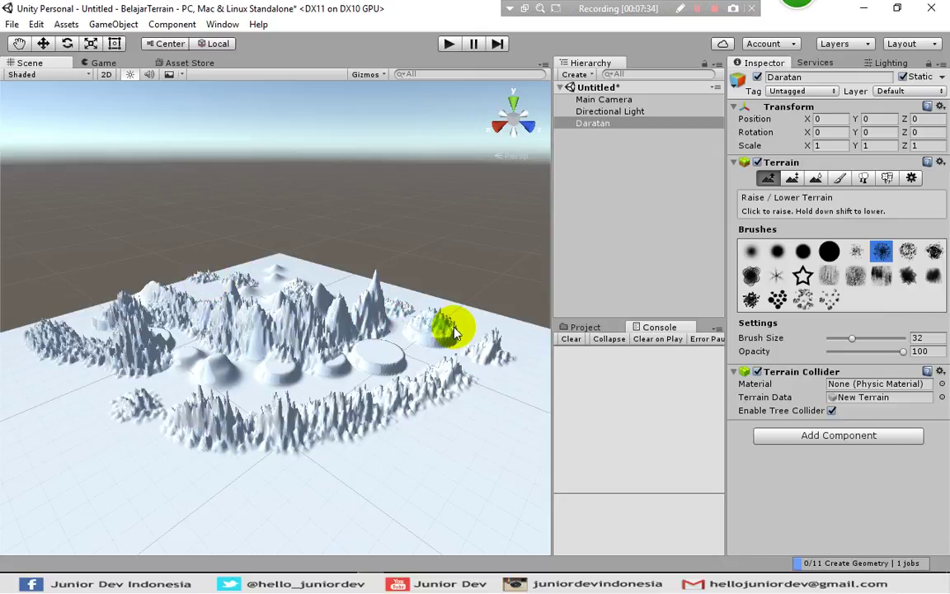
{"action": "left_click_drag", "start_coordinate": [450, 324], "coordinate": [445, 338]}
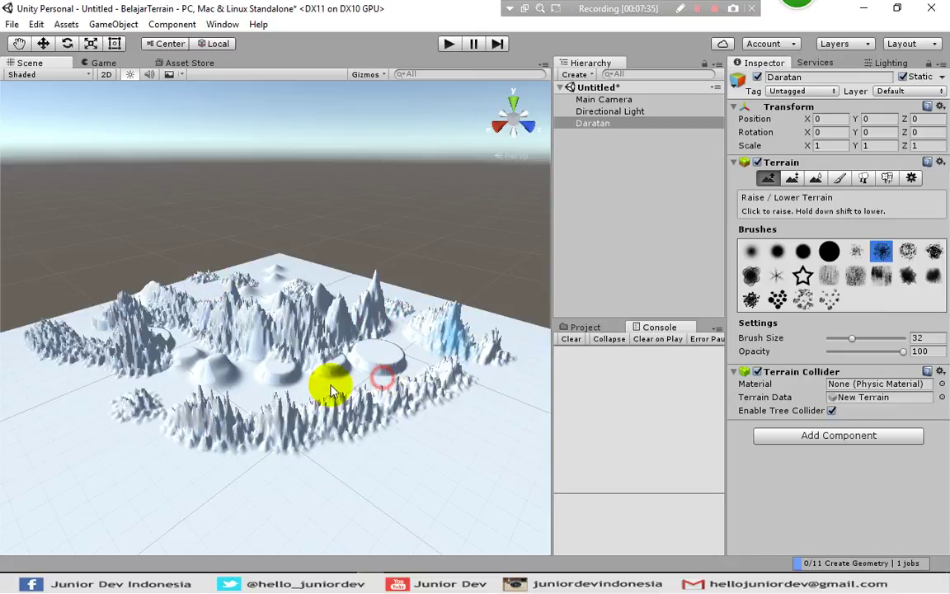
Raise star-shaped walls in front of the spiky band with the star brush
{"action": "left_click", "coordinate": [907, 251]}
{"action": "left_click", "coordinate": [808, 280]}
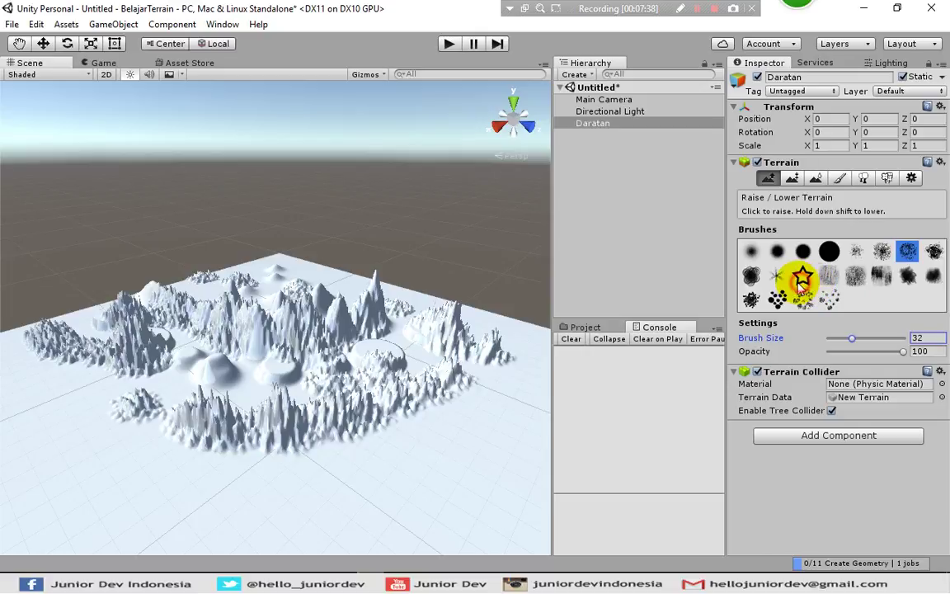
{"action": "left_click_drag", "start_coordinate": [344, 484], "coordinate": [178, 485]}
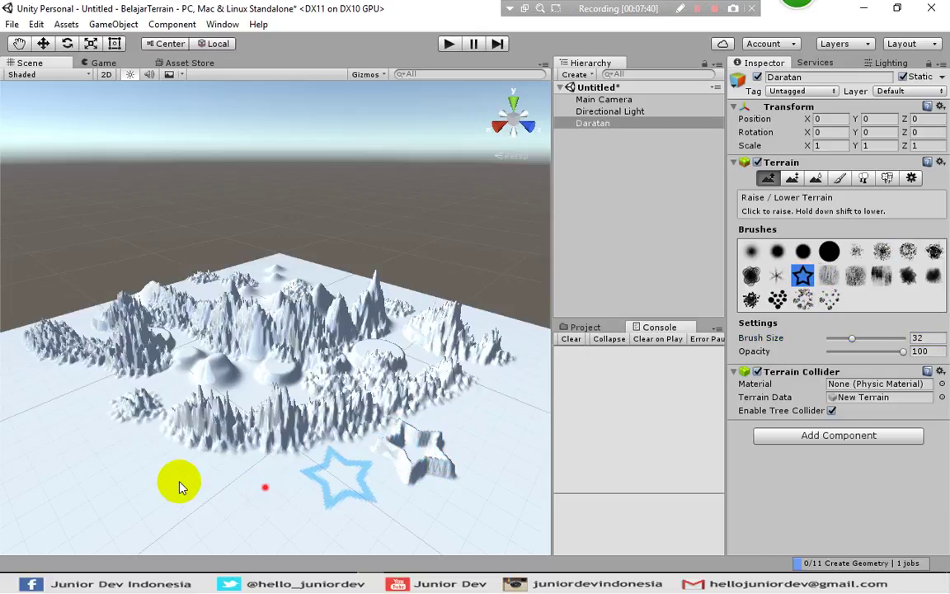
Raise rocky mounds on the left of the sculpted area and a tall rock on its right with the round scribble brush
{"action": "left_click", "coordinate": [750, 276]}
{"action": "mouse_move", "coordinate": [30, 404]}
{"action": "left_mouse_down"}
{"action": "mouse_move", "coordinate": [47, 440]}
{"action": "mouse_move", "coordinate": [110, 492]}
{"action": "left_mouse_up"}
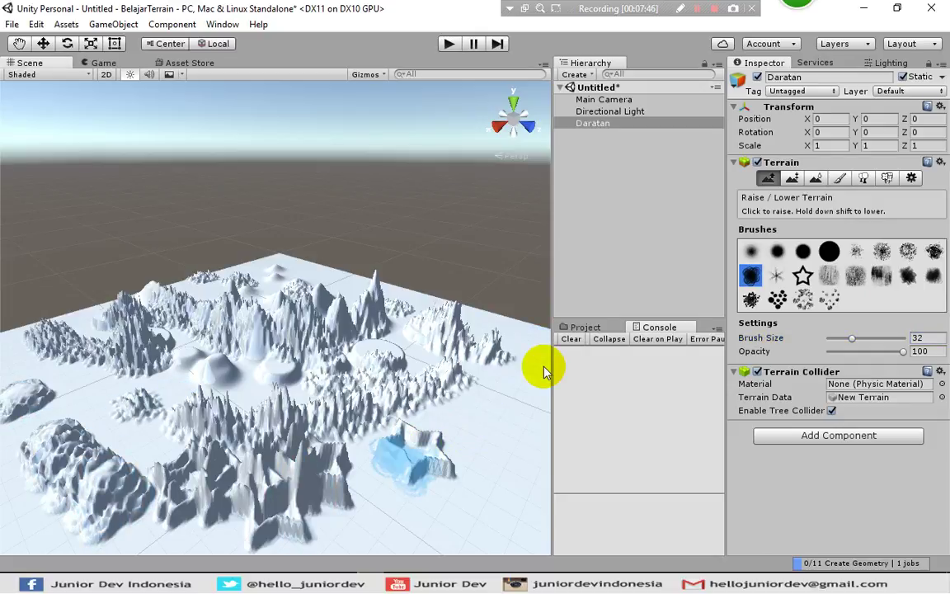
{"action": "left_click_drag", "start_coordinate": [512, 438], "coordinate": [490, 459]}
Surround the sculpted area with clustered small bumps using the blotched brush, and add rough mounds outside them with the vertical-streak brush
{"action": "scroll", "coordinate": [490, 460], "scroll_direction": "down", "scroll_amount": 2}
{"action": "scroll", "coordinate": [490, 459], "scroll_direction": "down", "scroll_amount": 2}
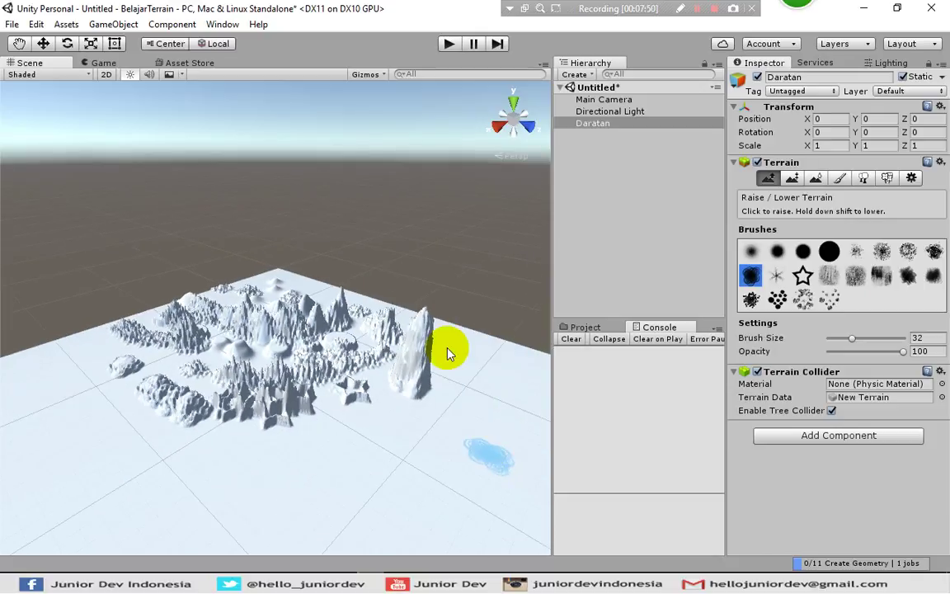
{"action": "left_click", "coordinate": [802, 300]}
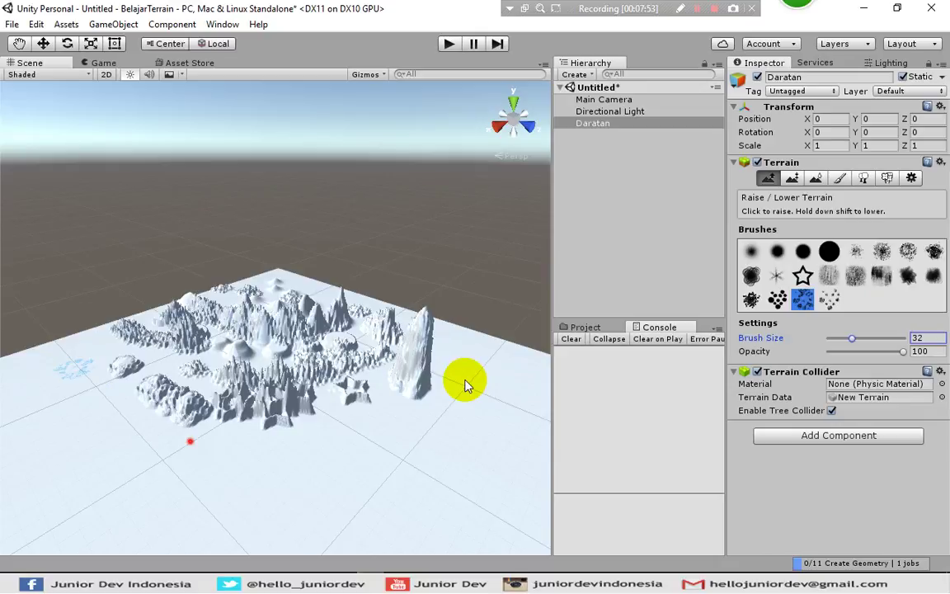
{"action": "mouse_move", "coordinate": [464, 385]}
{"action": "left_mouse_down"}
{"action": "mouse_move", "coordinate": [47, 353]}
{"action": "mouse_move", "coordinate": [76, 333]}
{"action": "mouse_move", "coordinate": [286, 438]}
{"action": "left_mouse_up"}
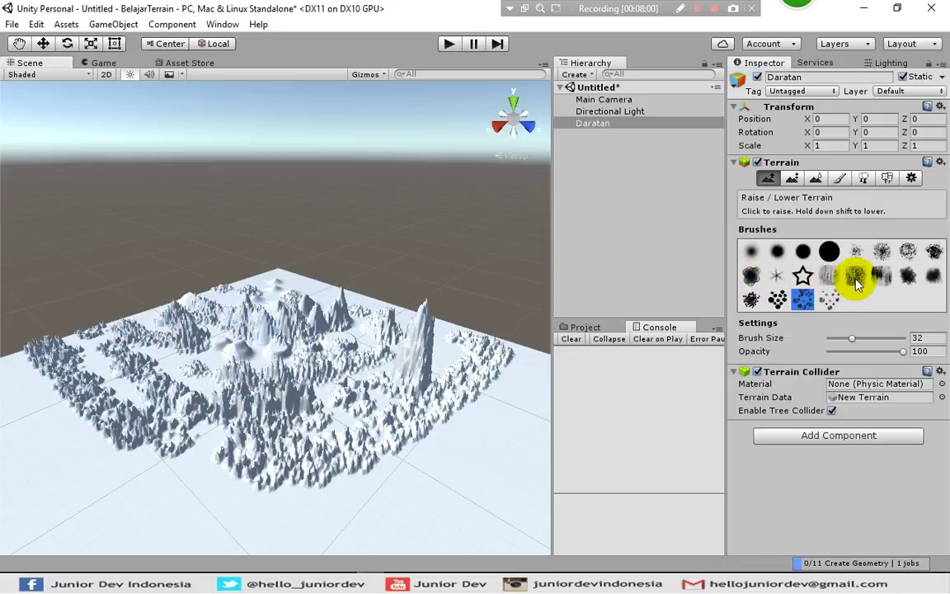
{"action": "left_click", "coordinate": [881, 275]}
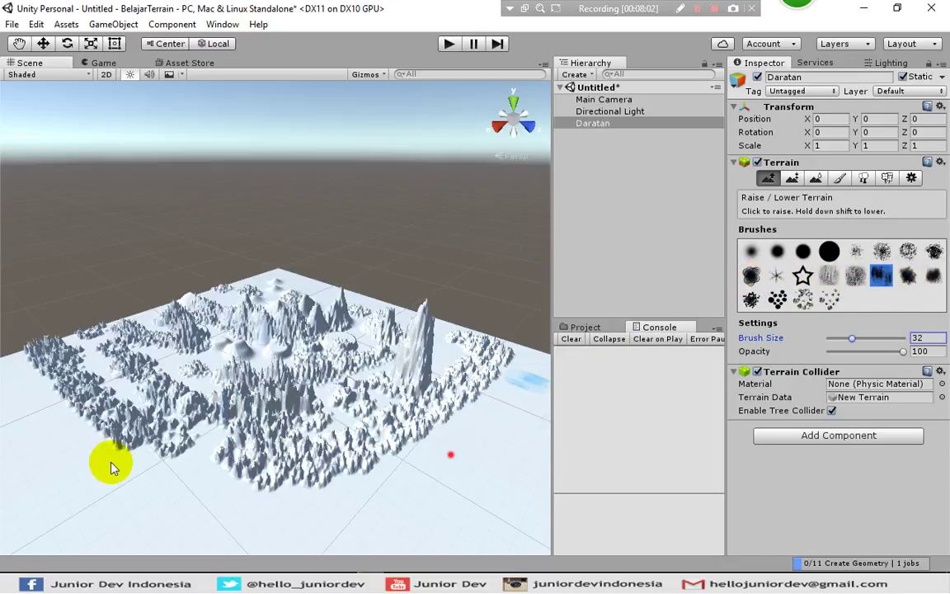
{"action": "mouse_move", "coordinate": [157, 503]}
{"action": "left_mouse_down"}
{"action": "mouse_move", "coordinate": [423, 428]}
{"action": "mouse_move", "coordinate": [261, 542]}
{"action": "mouse_move", "coordinate": [164, 399]}
{"action": "left_mouse_up"}
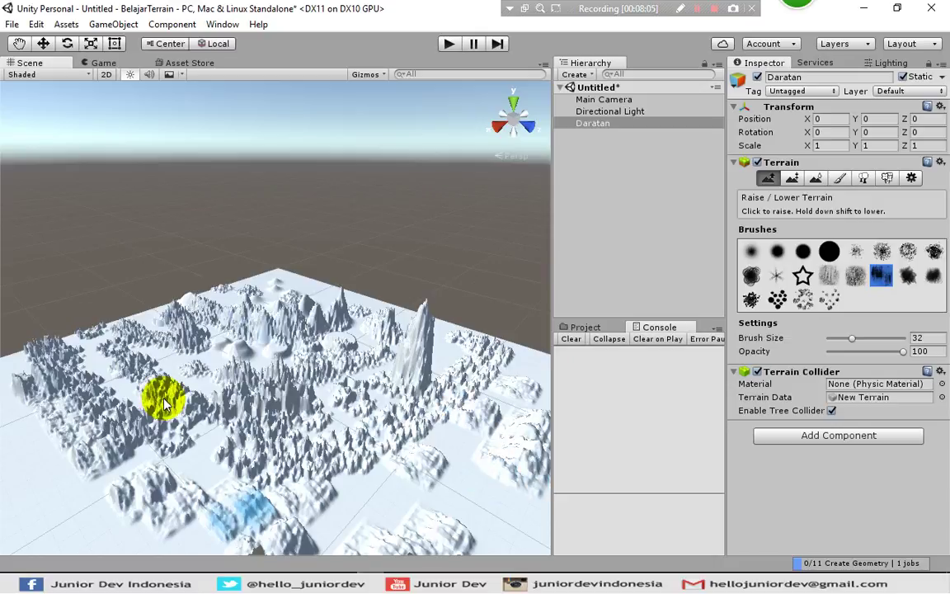
Scatter soft irregular hills across the terrain's empty front and side areas with the last brush of the second row
{"action": "scroll", "coordinate": [164, 399], "scroll_direction": "down", "scroll_amount": 5}
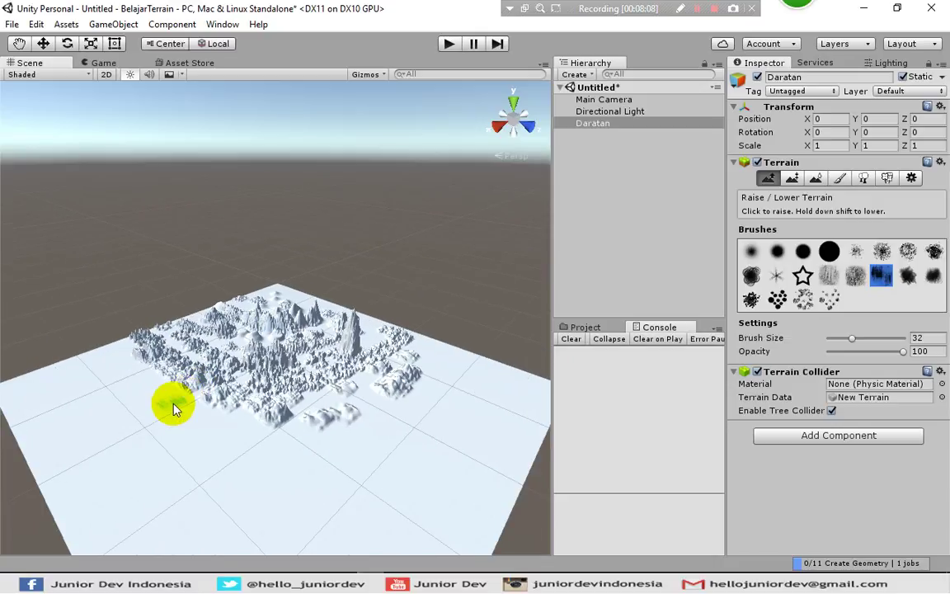
{"action": "scroll", "coordinate": [173, 408], "scroll_direction": "down", "scroll_amount": 4}
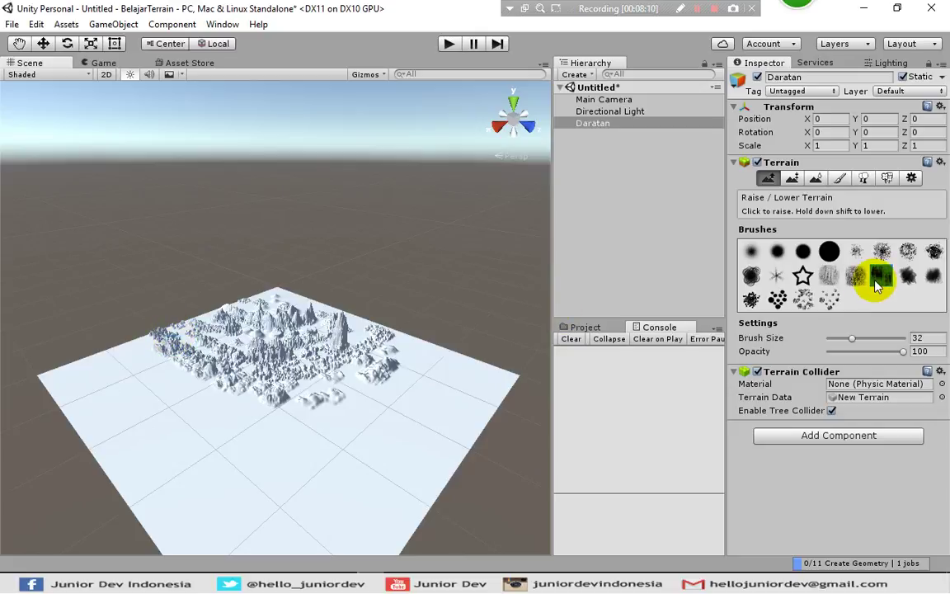
{"action": "left_click", "coordinate": [935, 277]}
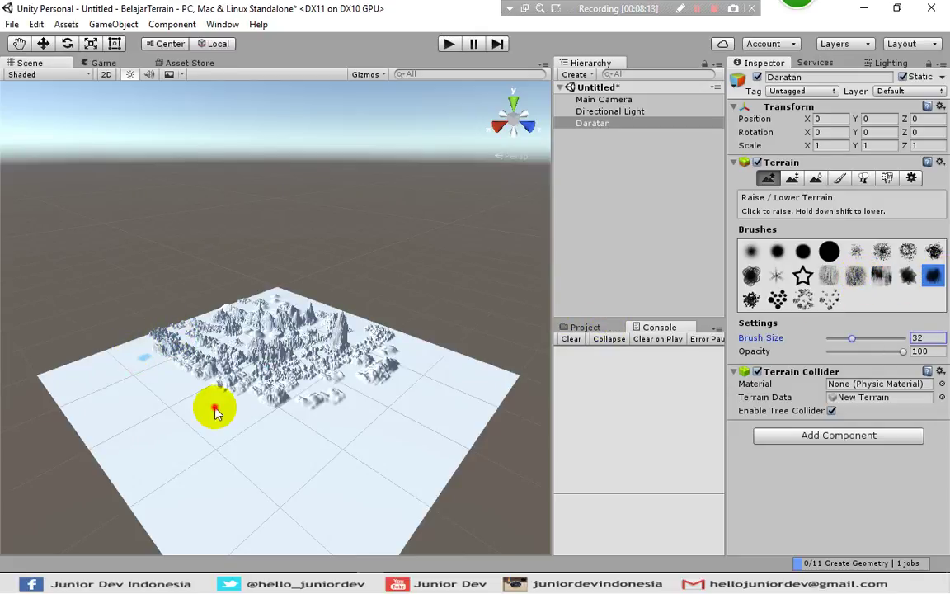
{"action": "mouse_move", "coordinate": [215, 408]}
{"action": "left_mouse_down"}
{"action": "mouse_move", "coordinate": [371, 497]}
{"action": "mouse_move", "coordinate": [63, 341]}
{"action": "mouse_move", "coordinate": [144, 475]}
{"action": "mouse_move", "coordinate": [371, 480]}
{"action": "mouse_move", "coordinate": [505, 431]}
{"action": "mouse_move", "coordinate": [418, 446]}
{"action": "left_mouse_up"}
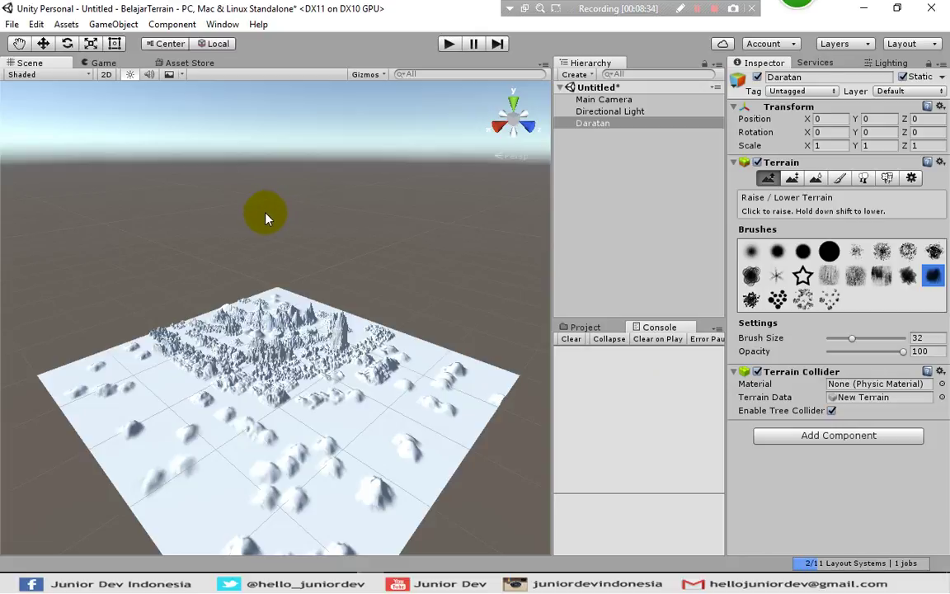
{"action": "left_click", "coordinate": [328, 353]}
{"action": "left_click", "coordinate": [155, 428]}
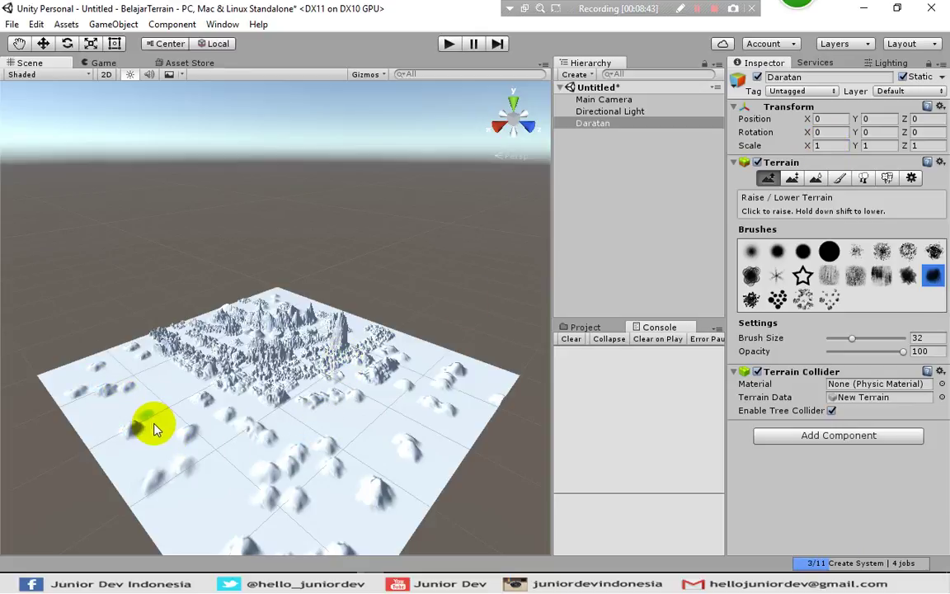
{"action": "left_click", "coordinate": [175, 423]}
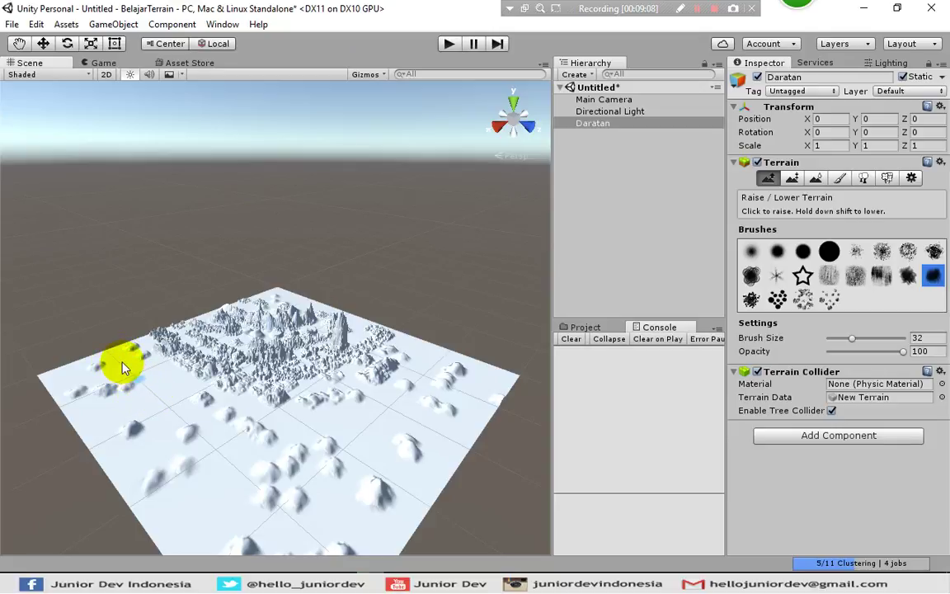
{"action": "left_click_drag", "start_coordinate": [116, 353], "coordinate": [227, 453]}
{"action": "mouse_move", "coordinate": [318, 515]}
{"action": "left_mouse_down"}
{"action": "mouse_move", "coordinate": [292, 446]}
{"action": "mouse_move", "coordinate": [315, 419]}
{"action": "left_mouse_up"}
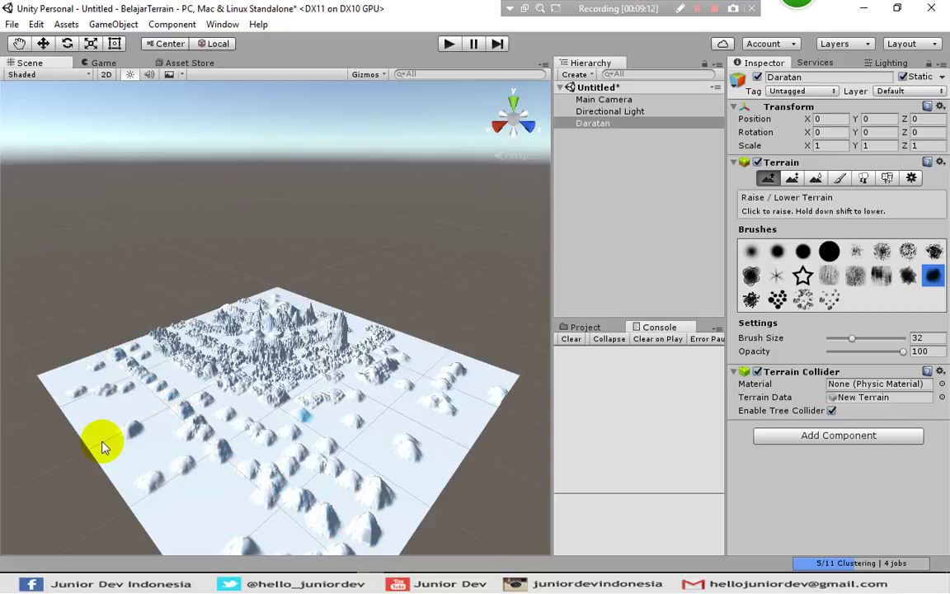
{"action": "mouse_move", "coordinate": [173, 445]}
{"action": "left_mouse_down"}
{"action": "mouse_move", "coordinate": [82, 448]}
{"action": "mouse_move", "coordinate": [241, 490]}
{"action": "mouse_move", "coordinate": [266, 547]}
{"action": "left_mouse_up"}
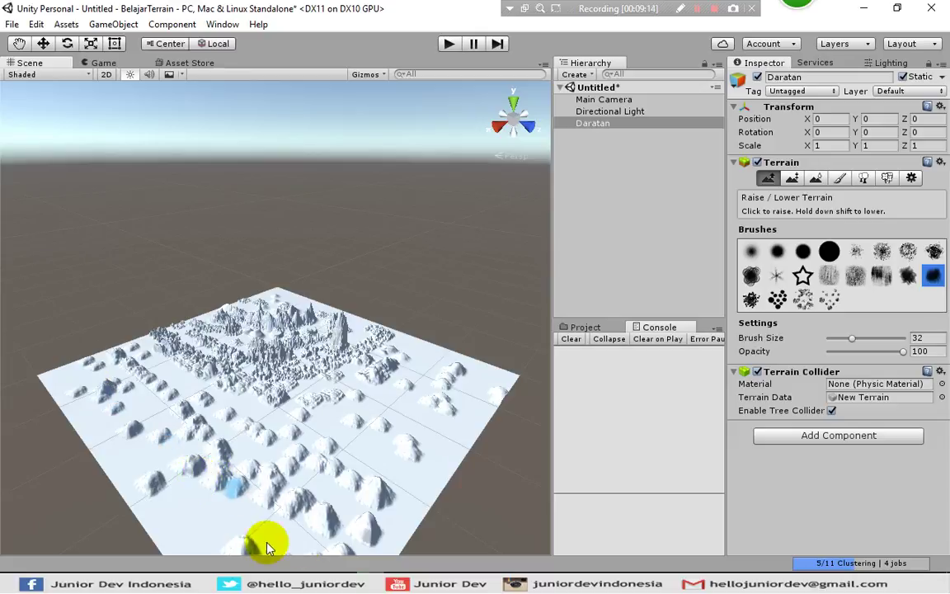
Add clusters of small spikes among the hills with the dotted brush, and a few star shapes with the star brush
{"action": "left_click", "coordinate": [829, 299]}
{"action": "mouse_move", "coordinate": [116, 410]}
{"action": "left_mouse_down"}
{"action": "mouse_move", "coordinate": [334, 450]}
{"action": "mouse_move", "coordinate": [455, 399]}
{"action": "mouse_move", "coordinate": [507, 449]}
{"action": "mouse_move", "coordinate": [386, 413]}
{"action": "mouse_move", "coordinate": [197, 378]}
{"action": "mouse_move", "coordinate": [170, 349]}
{"action": "mouse_move", "coordinate": [82, 356]}
{"action": "left_mouse_up"}
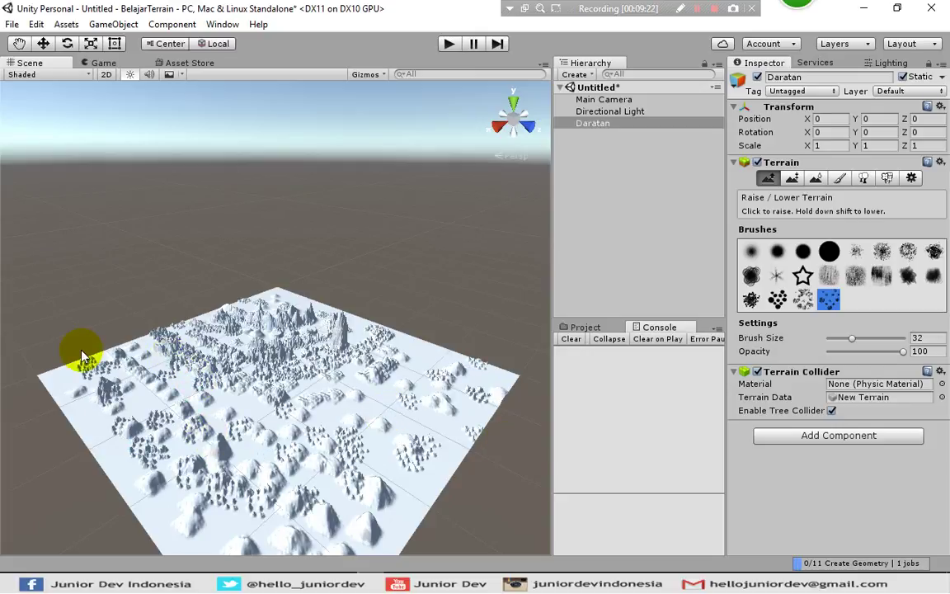
{"action": "left_click", "coordinate": [803, 273]}
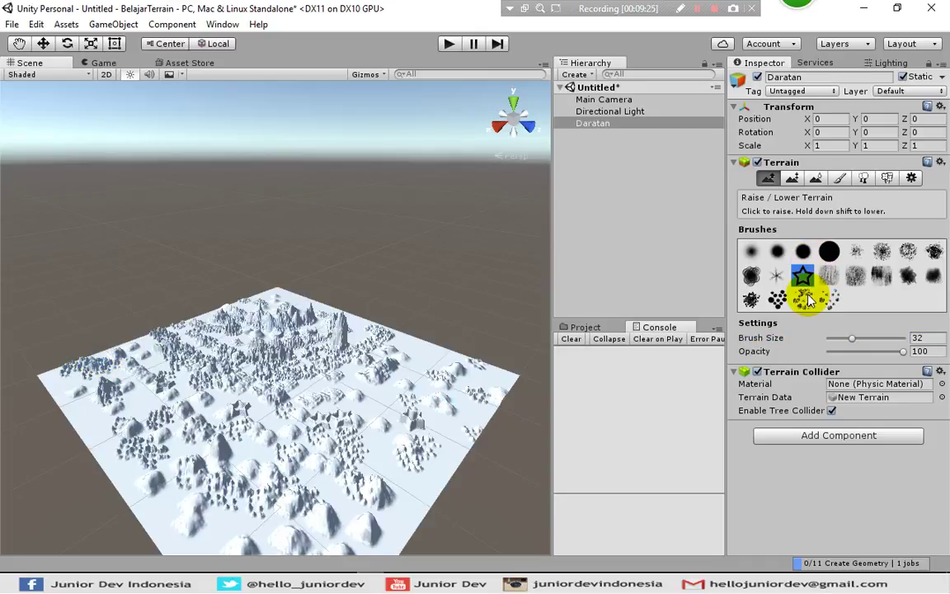
Raise round plateaus and several tall pillars among the hills with the hard round brushes
{"action": "left_click", "coordinate": [803, 251]}
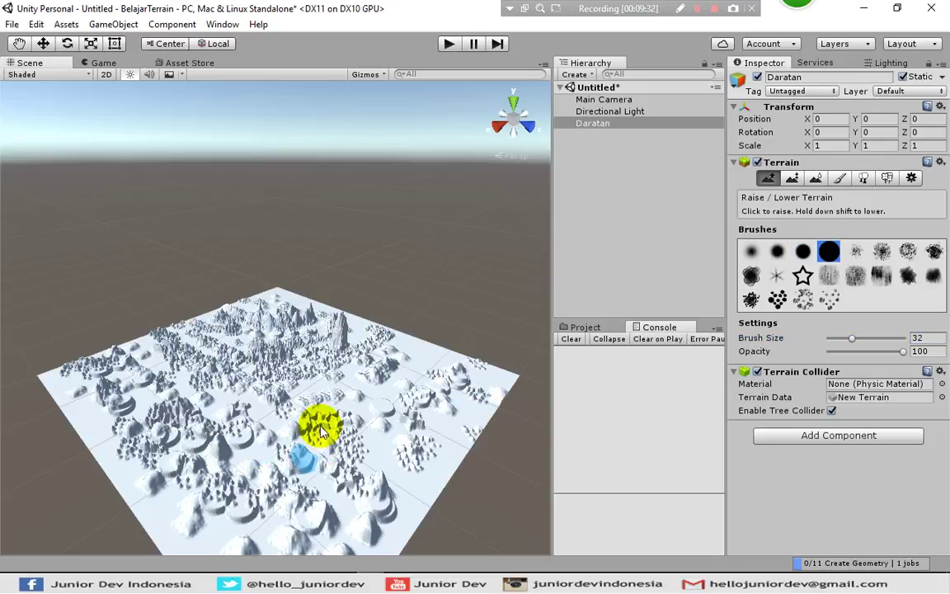
{"action": "mouse_move", "coordinate": [321, 431]}
{"action": "left_mouse_down"}
{"action": "mouse_move", "coordinate": [387, 400]}
{"action": "mouse_move", "coordinate": [412, 357]}
{"action": "mouse_move", "coordinate": [435, 382]}
{"action": "left_mouse_up"}
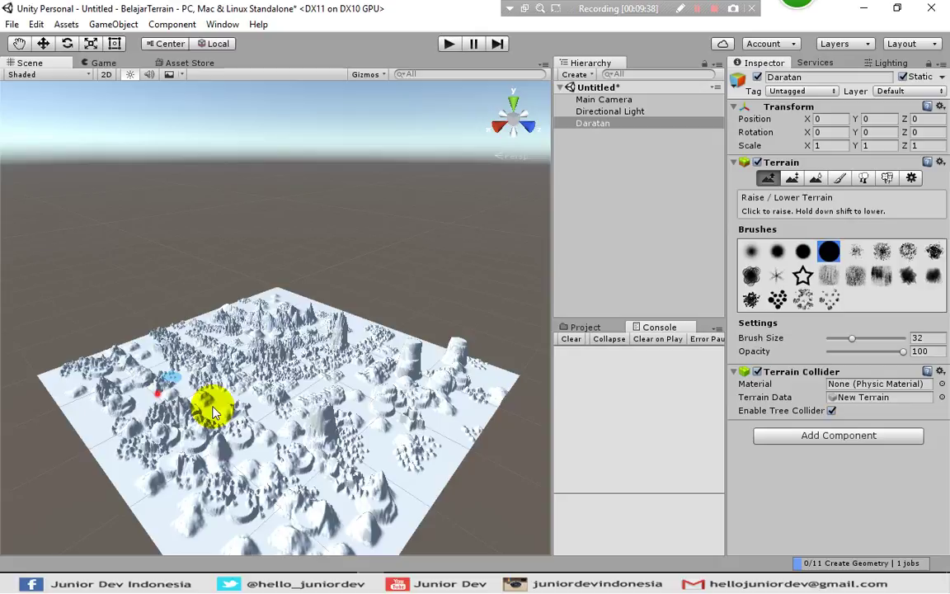
{"action": "mouse_move", "coordinate": [213, 413]}
{"action": "left_mouse_down"}
{"action": "mouse_move", "coordinate": [233, 417]}
{"action": "mouse_move", "coordinate": [134, 476]}
{"action": "mouse_move", "coordinate": [159, 403]}
{"action": "mouse_move", "coordinate": [163, 417]}
{"action": "mouse_move", "coordinate": [351, 510]}
{"action": "left_mouse_up"}
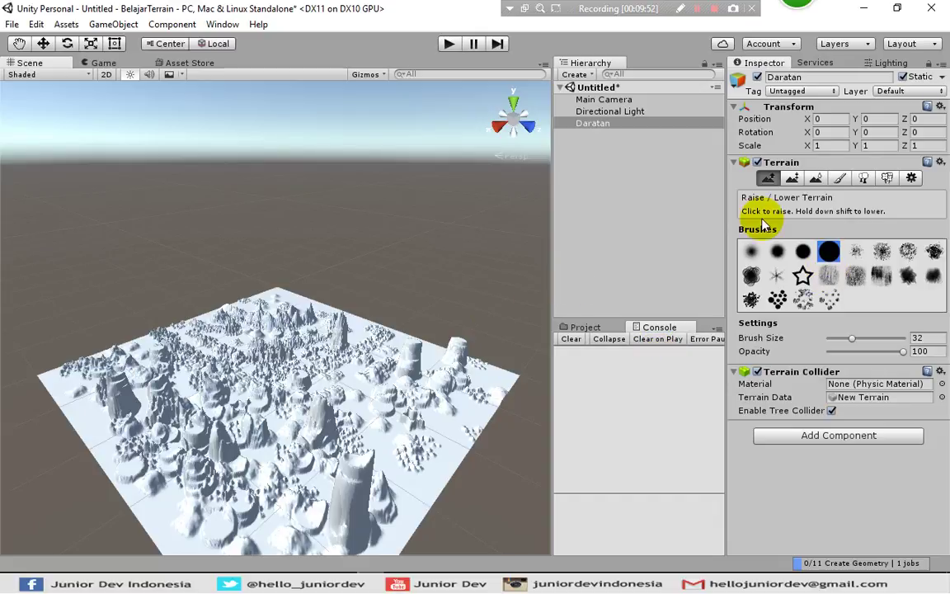
Save the scene in the project's Assets folder as terrain1
{"action": "left_click", "coordinate": [587, 124]}
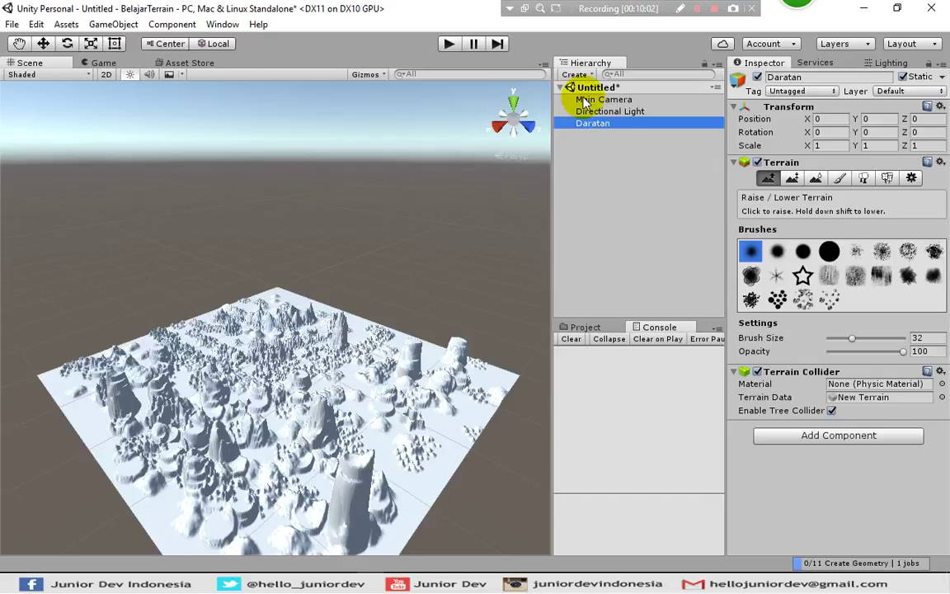
{"action": "key", "text": "ctrl+s"}
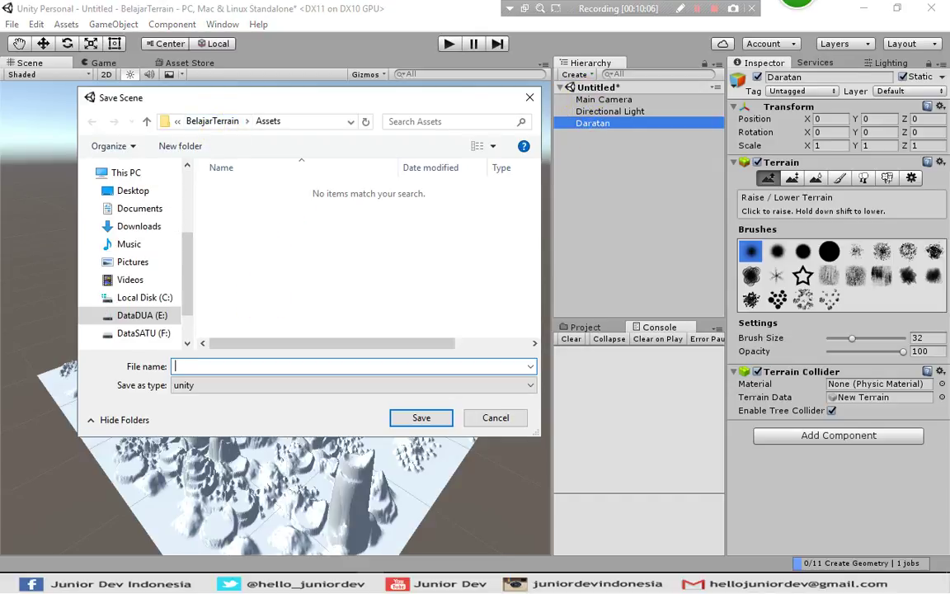
{"action": "type", "text": "terrain1"}
{"action": "key", "text": "Return"}
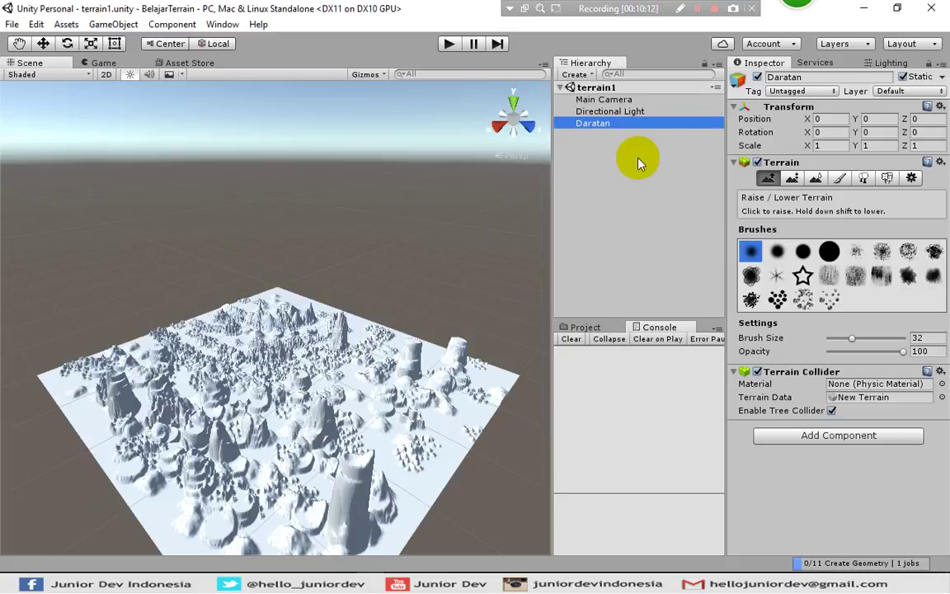
Paint over the spikes in the middle of the terrain with the Paint Height tool and the solid round brush
{"action": "left_click", "coordinate": [790, 180]}
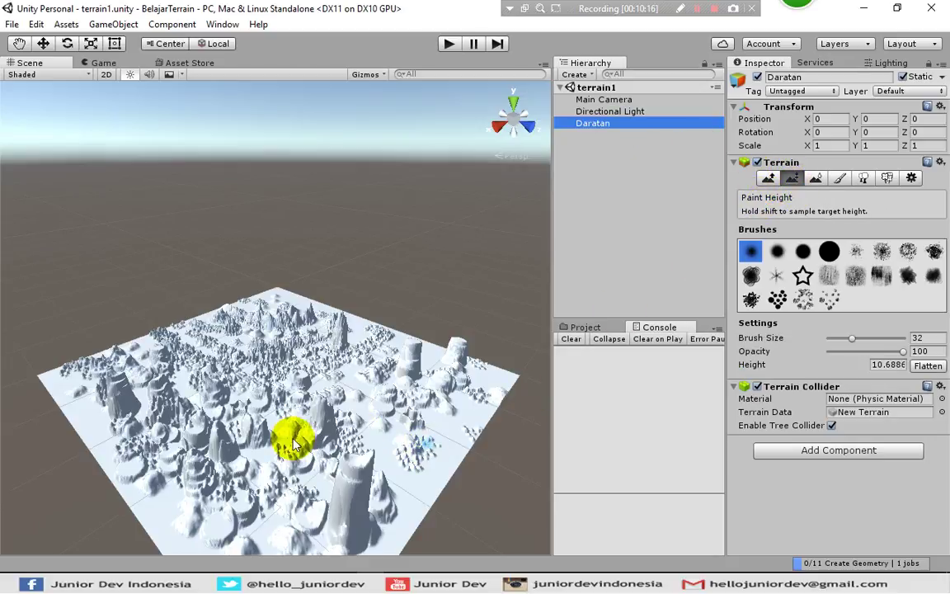
{"action": "left_click", "coordinate": [767, 179]}
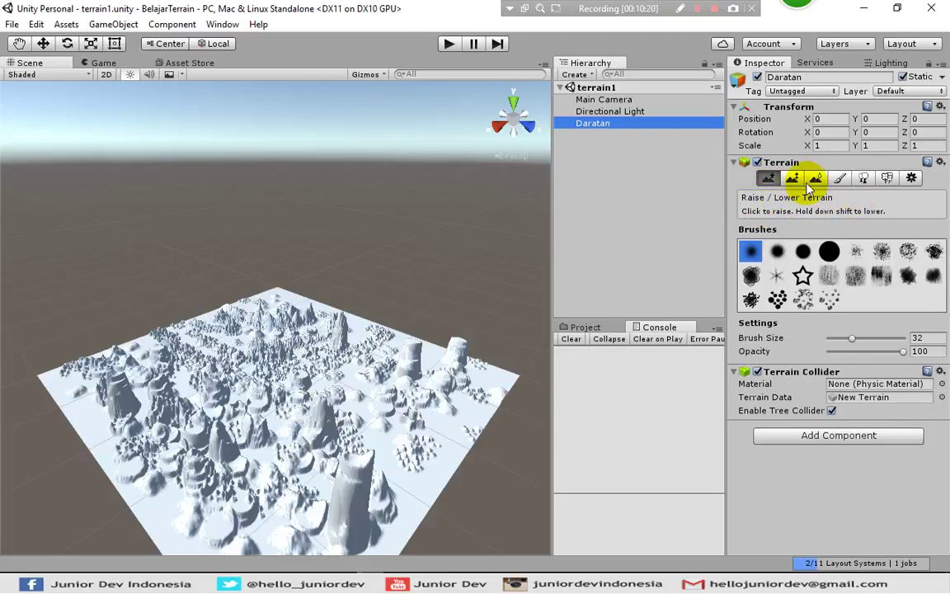
{"action": "left_click", "coordinate": [791, 179]}
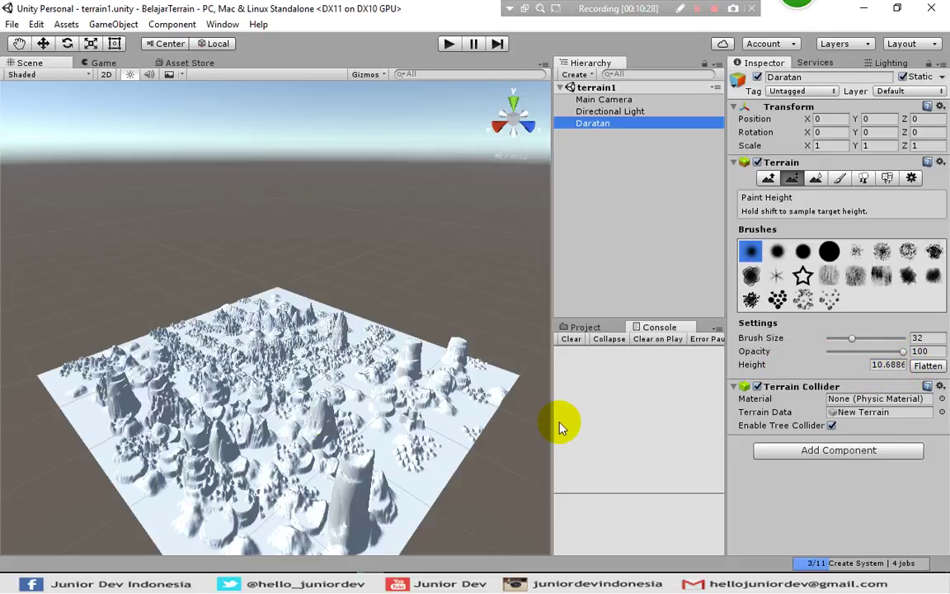
{"action": "scroll", "coordinate": [305, 462], "scroll_direction": "up", "scroll_amount": 5}
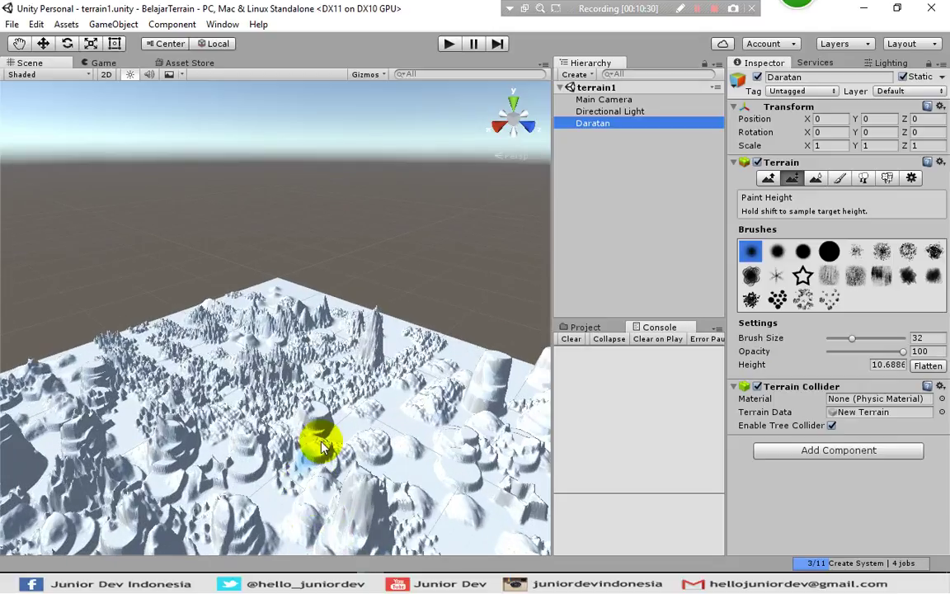
{"action": "scroll", "coordinate": [321, 445], "scroll_direction": "up", "scroll_amount": 3}
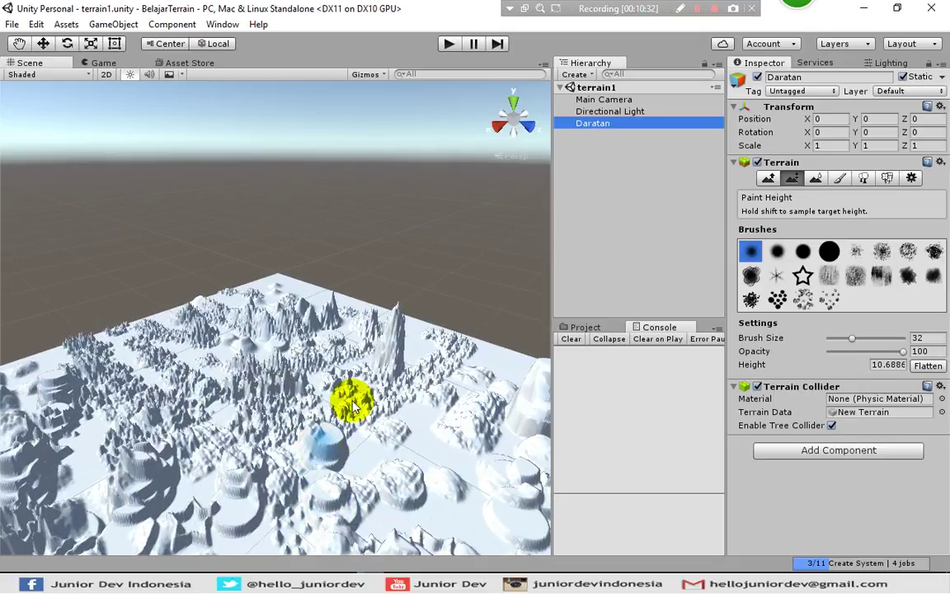
{"action": "middle_click_drag", "start_coordinate": [295, 424], "coordinate": [302, 384]}
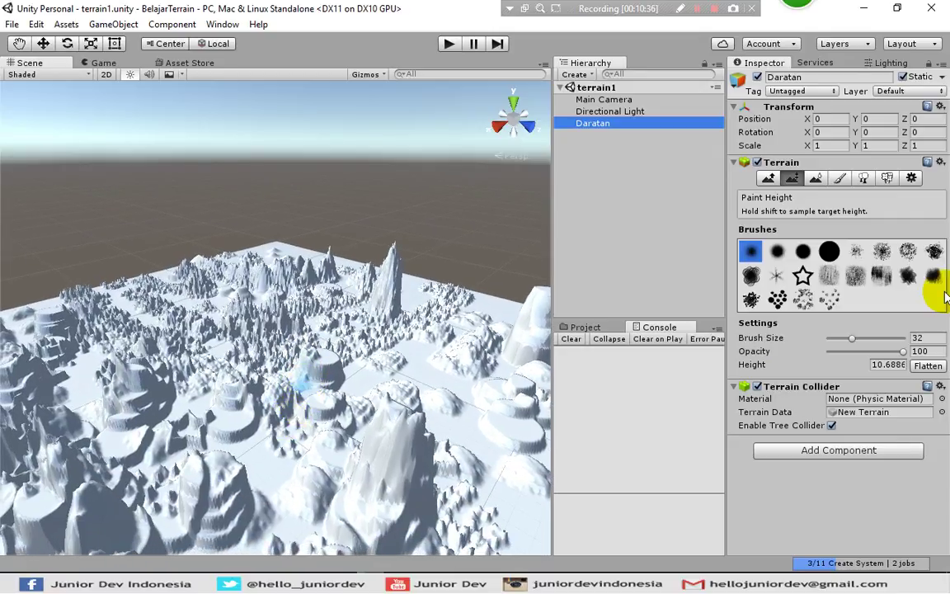
{"action": "left_click", "coordinate": [829, 250]}
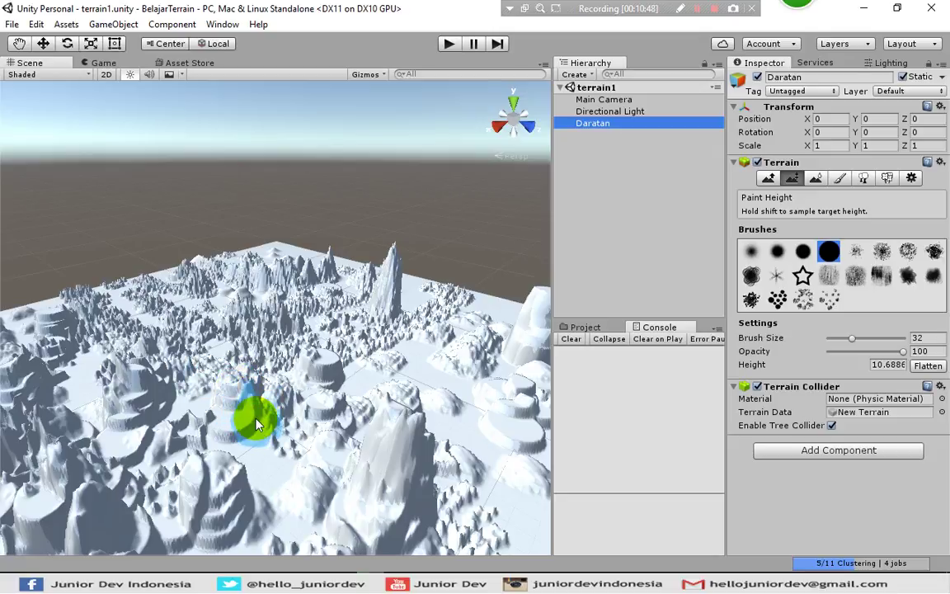
{"action": "scroll", "coordinate": [289, 442], "scroll_direction": "up", "scroll_amount": 3}
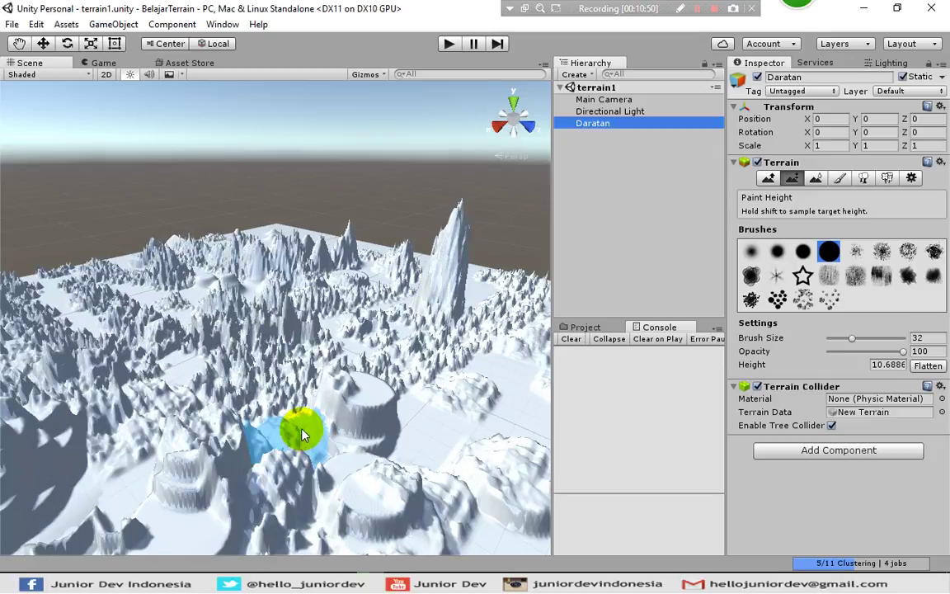
{"action": "mouse_move", "coordinate": [250, 371]}
{"action": "left_mouse_down"}
{"action": "mouse_move", "coordinate": [258, 411]}
{"action": "mouse_move", "coordinate": [259, 399]}
{"action": "left_mouse_up"}
{"action": "scroll", "coordinate": [258, 404], "scroll_direction": "up", "scroll_amount": 1}
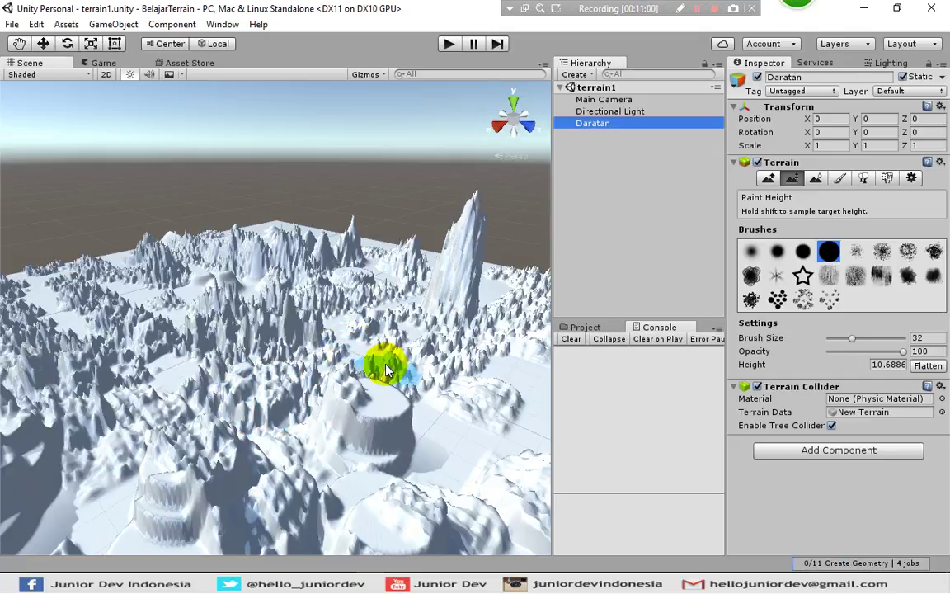
{"action": "left_click", "coordinate": [259, 383]}
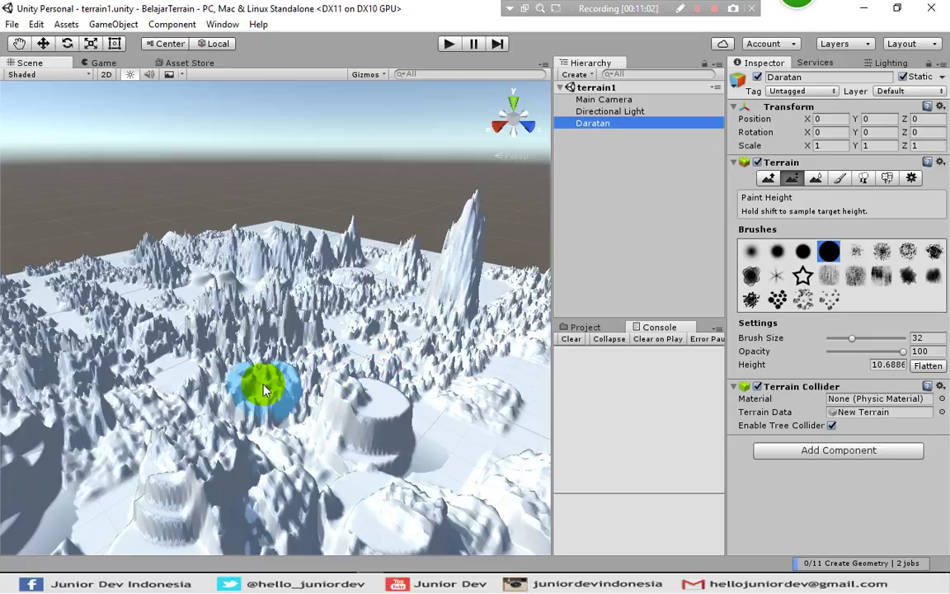
{"action": "mouse_move", "coordinate": [334, 365]}
{"action": "left_mouse_down"}
{"action": "mouse_move", "coordinate": [305, 369]}
{"action": "mouse_move", "coordinate": [265, 411]}
{"action": "mouse_move", "coordinate": [250, 351]}
{"action": "mouse_move", "coordinate": [259, 366]}
{"action": "mouse_move", "coordinate": [272, 345]}
{"action": "left_mouse_up"}
{"action": "left_click", "coordinate": [298, 377]}
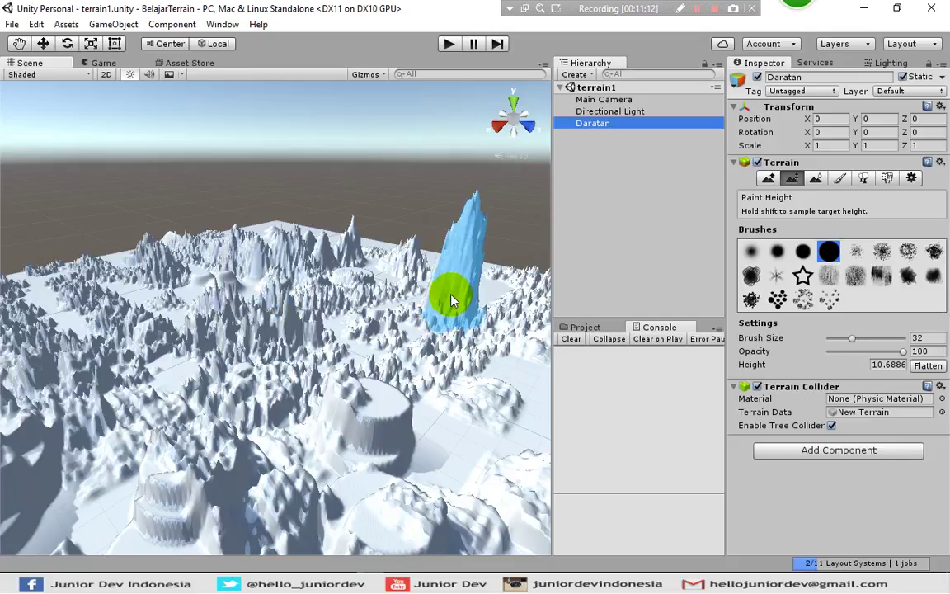
Level the tall peak behind the spikes and the stepped hill nearer the front into flat plateaus with Paint Height
{"action": "left_click_drag", "start_coordinate": [450, 299], "coordinate": [445, 311]}
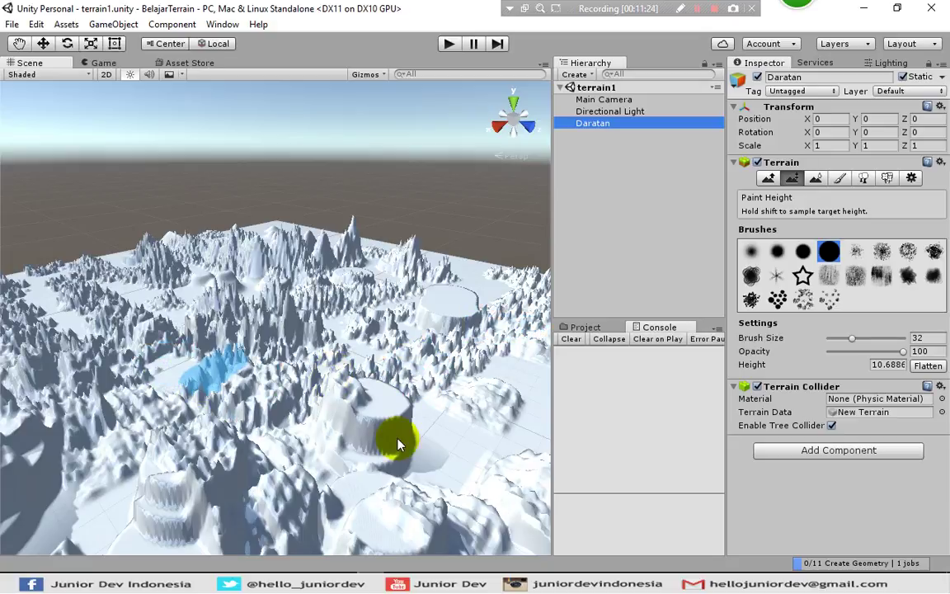
{"action": "scroll", "coordinate": [250, 454], "scroll_direction": "down", "scroll_amount": 2}
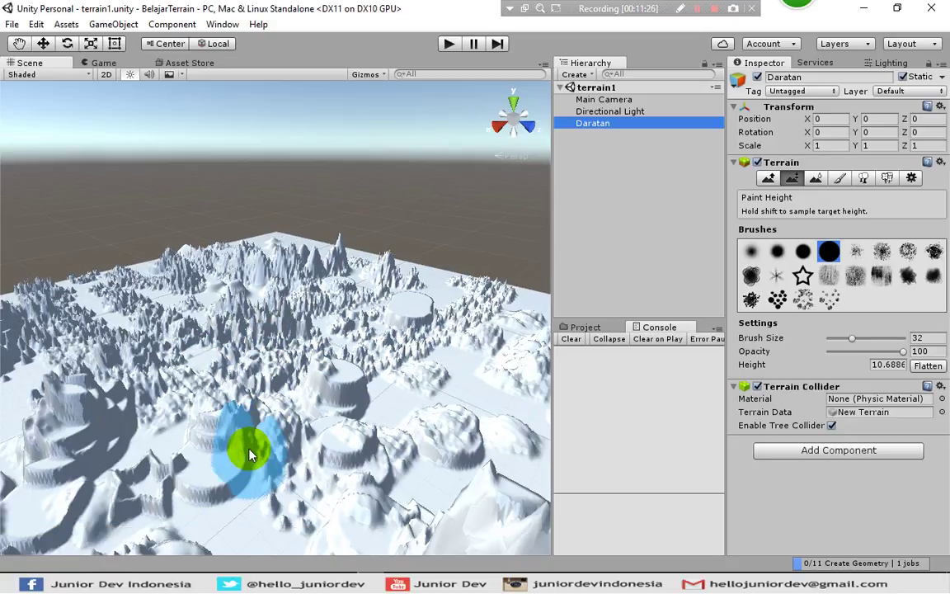
{"action": "scroll", "coordinate": [249, 453], "scroll_direction": "up", "scroll_amount": 2}
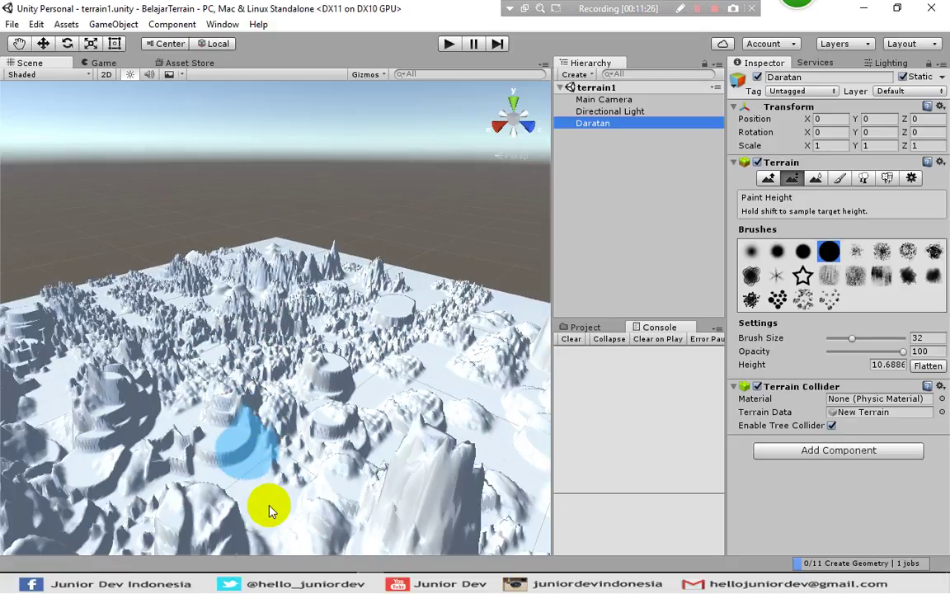
{"action": "left_click", "coordinate": [221, 439]}
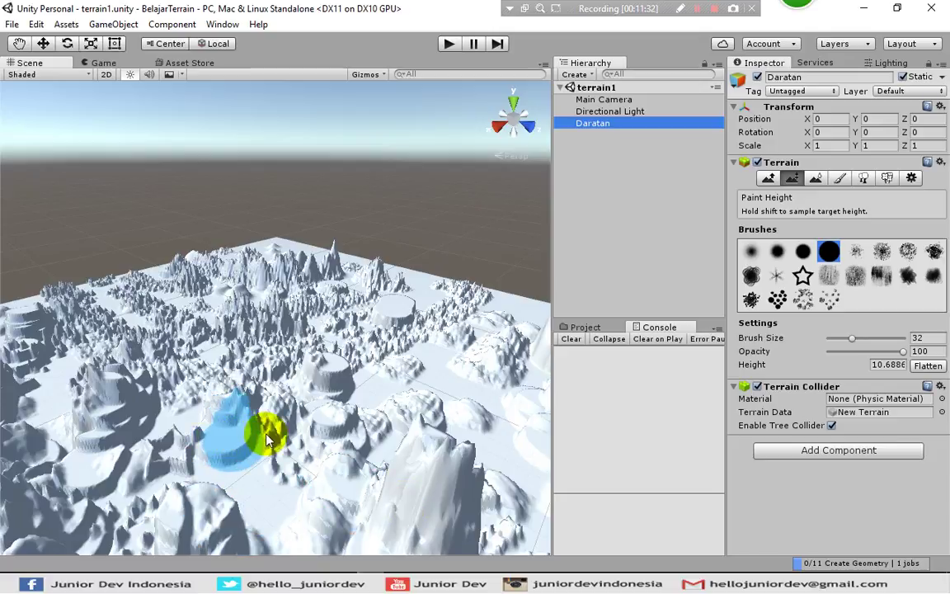
{"action": "left_click_drag", "start_coordinate": [267, 439], "coordinate": [245, 459]}
{"action": "left_click", "coordinate": [247, 456]}
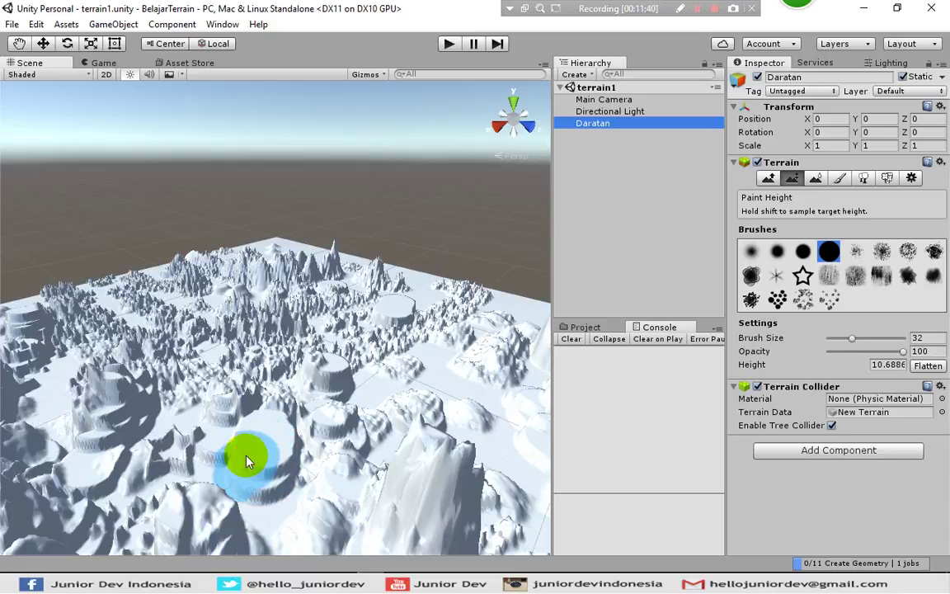
Set the Paint Height target to 0 and carve a flat path across the spiky area with the solid round brush
{"action": "left_click", "coordinate": [853, 273]}
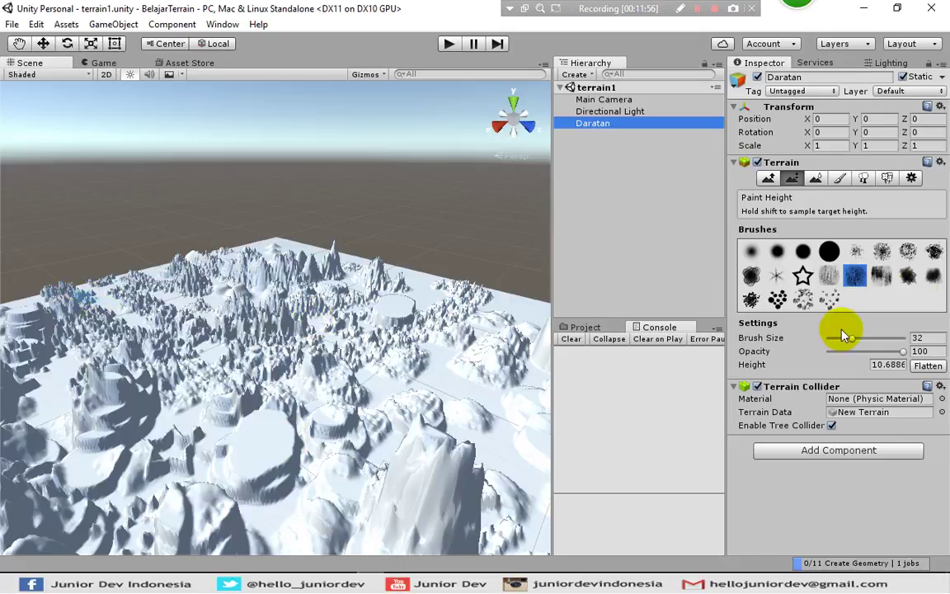
{"action": "left_click", "coordinate": [829, 254]}
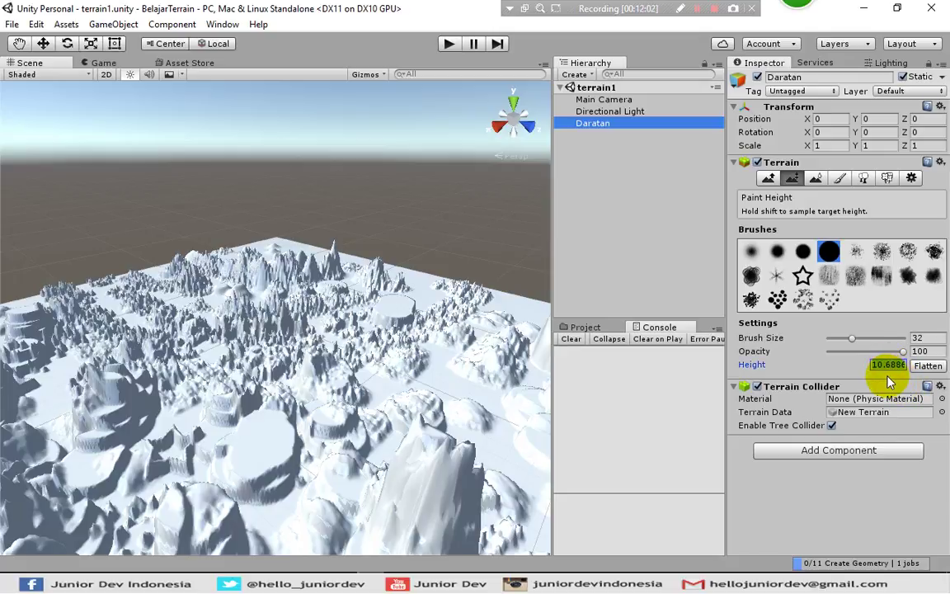
{"action": "type", "text": "0"}
{"action": "mouse_move", "coordinate": [54, 294]}
{"action": "left_mouse_down"}
{"action": "mouse_move", "coordinate": [185, 363]}
{"action": "mouse_move", "coordinate": [279, 394]}
{"action": "mouse_move", "coordinate": [431, 404]}
{"action": "mouse_move", "coordinate": [598, 392]}
{"action": "left_mouse_up"}
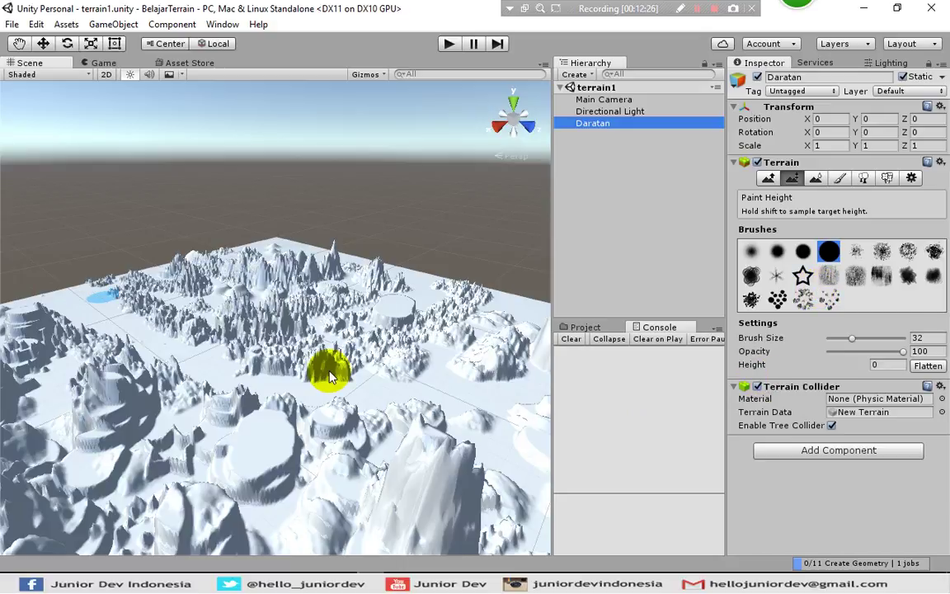
Soften the spiky hills and ridges in the rear half of the terrain with the Smooth Height tool
{"action": "left_click", "coordinate": [815, 180]}
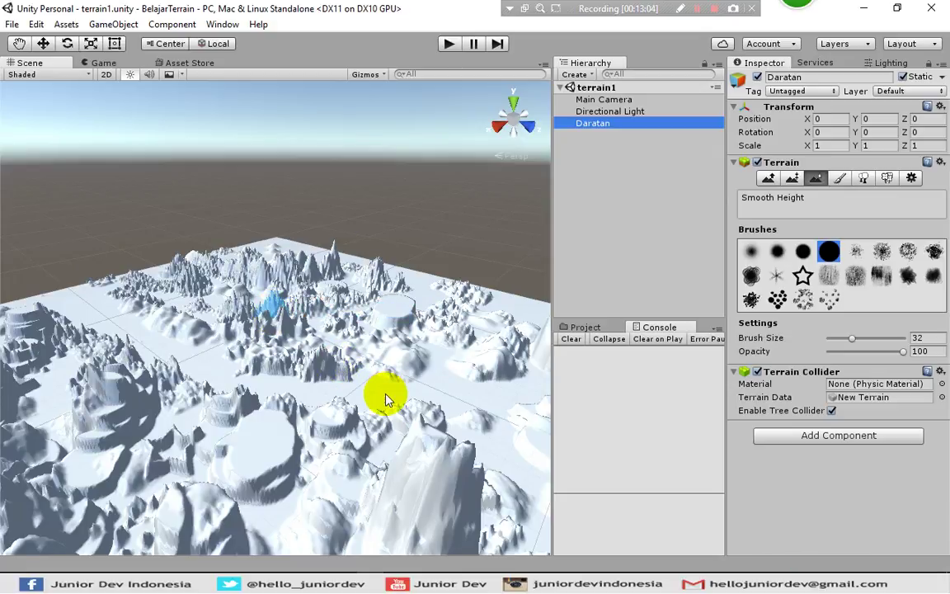
{"action": "scroll", "coordinate": [384, 399], "scroll_direction": "up", "scroll_amount": 3}
{"action": "scroll", "coordinate": [363, 423], "scroll_direction": "down", "scroll_amount": 2}
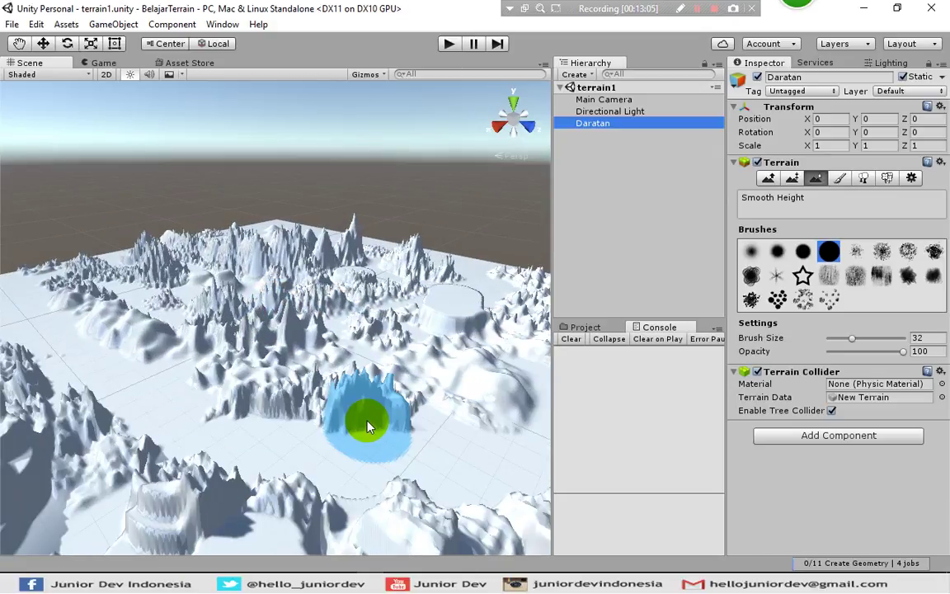
{"action": "scroll", "coordinate": [367, 425], "scroll_direction": "up", "scroll_amount": 2}
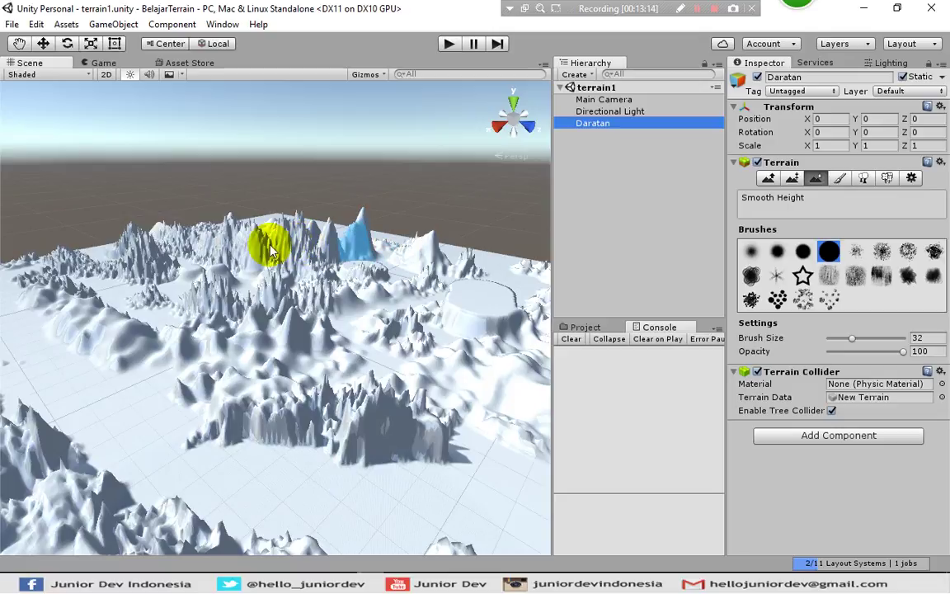
{"action": "mouse_move", "coordinate": [223, 250]}
{"action": "left_mouse_down"}
{"action": "mouse_move", "coordinate": [131, 244]}
{"action": "mouse_move", "coordinate": [107, 259]}
{"action": "mouse_move", "coordinate": [183, 262]}
{"action": "mouse_move", "coordinate": [280, 309]}
{"action": "mouse_move", "coordinate": [424, 302]}
{"action": "mouse_move", "coordinate": [476, 404]}
{"action": "mouse_move", "coordinate": [422, 440]}
{"action": "mouse_move", "coordinate": [318, 413]}
{"action": "mouse_move", "coordinate": [194, 423]}
{"action": "mouse_move", "coordinate": [80, 272]}
{"action": "mouse_move", "coordinate": [32, 250]}
{"action": "mouse_move", "coordinate": [15, 275]}
{"action": "mouse_move", "coordinate": [71, 275]}
{"action": "mouse_move", "coordinate": [106, 319]}
{"action": "mouse_move", "coordinate": [169, 314]}
{"action": "left_mouse_up"}
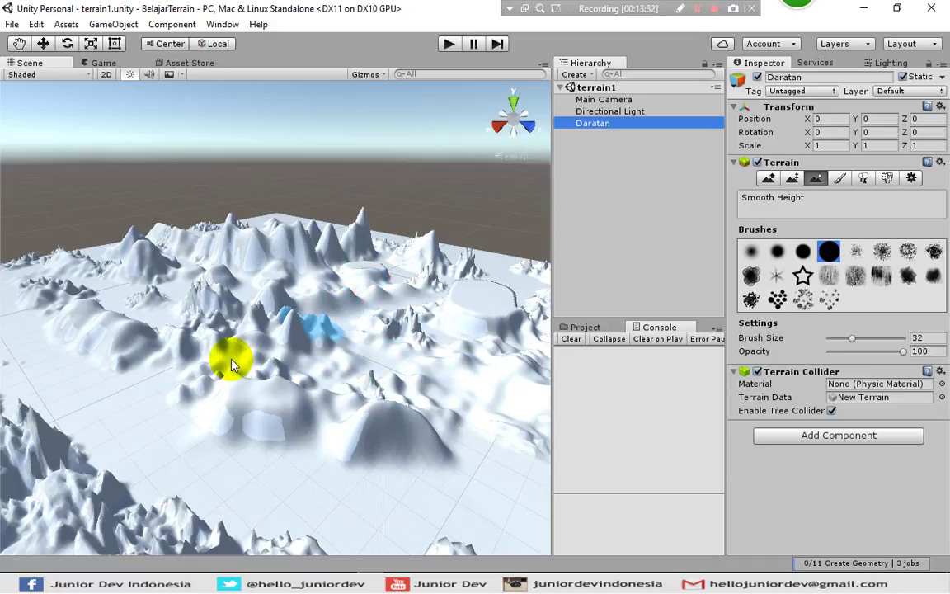
Smooth the rock formations from the terrain's side across to the tall mountain near the front with Smooth Height
{"action": "scroll", "coordinate": [233, 363], "scroll_direction": "up", "scroll_amount": 3}
{"action": "scroll", "coordinate": [231, 367], "scroll_direction": "down", "scroll_amount": 4}
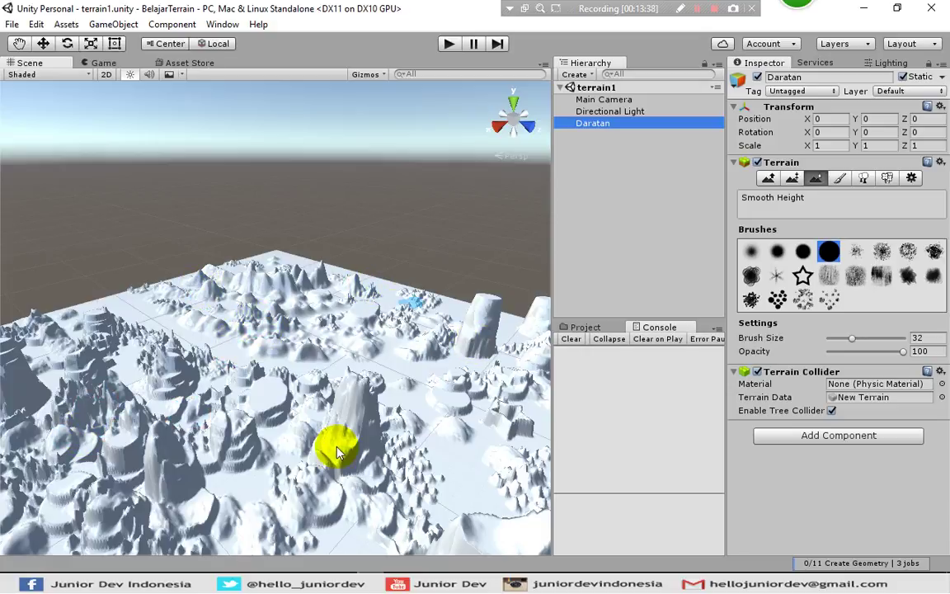
{"action": "scroll", "coordinate": [334, 441], "scroll_direction": "up", "scroll_amount": 2}
{"action": "scroll", "coordinate": [333, 441], "scroll_direction": "down", "scroll_amount": 4}
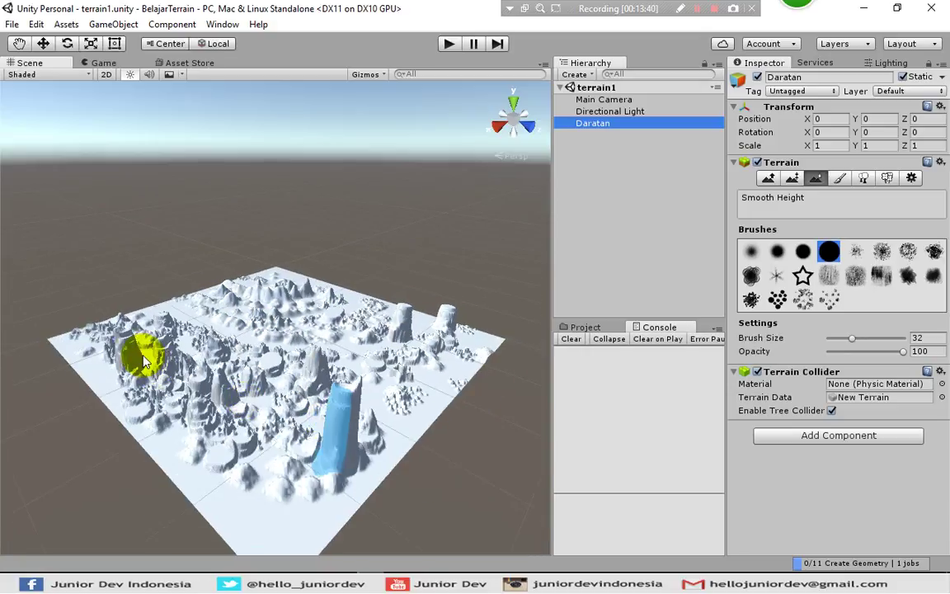
{"action": "mouse_move", "coordinate": [103, 342]}
{"action": "left_mouse_down"}
{"action": "mouse_move", "coordinate": [201, 423]}
{"action": "mouse_move", "coordinate": [308, 471]}
{"action": "mouse_move", "coordinate": [202, 385]}
{"action": "mouse_move", "coordinate": [144, 322]}
{"action": "mouse_move", "coordinate": [328, 415]}
{"action": "mouse_move", "coordinate": [264, 394]}
{"action": "mouse_move", "coordinate": [196, 333]}
{"action": "mouse_move", "coordinate": [394, 397]}
{"action": "mouse_move", "coordinate": [393, 353]}
{"action": "mouse_move", "coordinate": [217, 302]}
{"action": "mouse_move", "coordinate": [210, 288]}
{"action": "mouse_move", "coordinate": [323, 437]}
{"action": "left_mouse_up"}
{"action": "scroll", "coordinate": [323, 437], "scroll_direction": "up", "scroll_amount": 5}
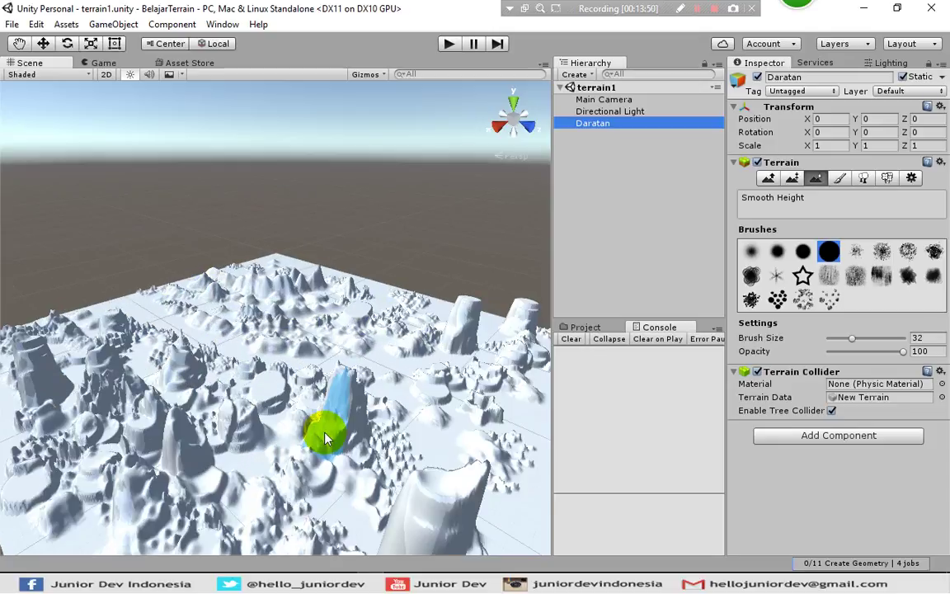
{"action": "scroll", "coordinate": [323, 441], "scroll_direction": "down", "scroll_amount": 5}
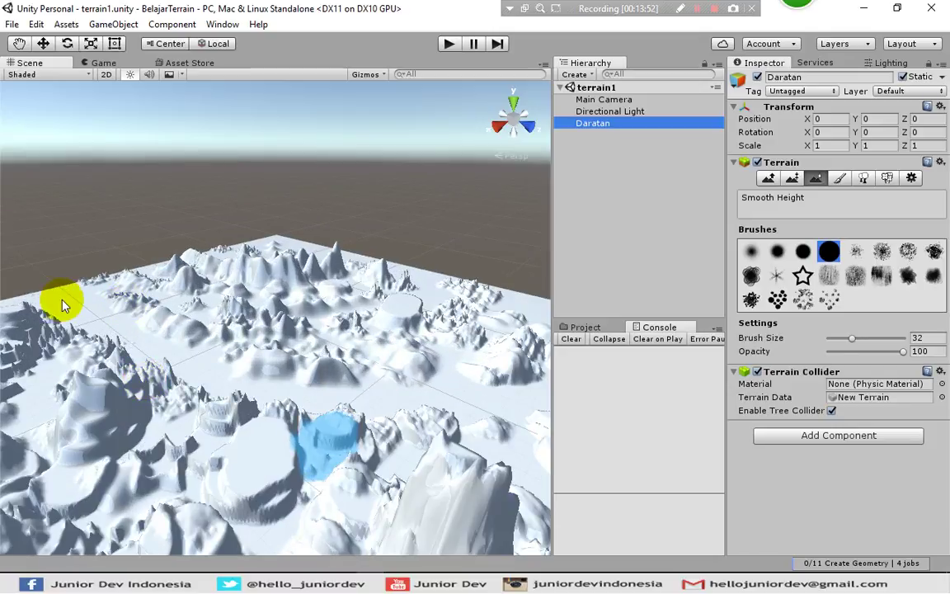
{"action": "scroll", "coordinate": [323, 355], "scroll_direction": "up", "scroll_amount": 5}
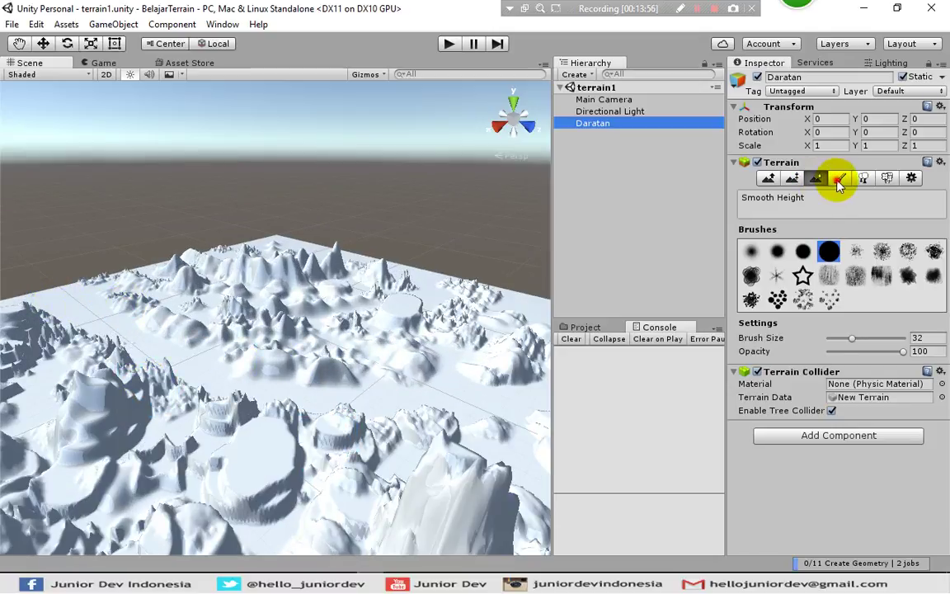
Switch the Daratan terrain to the Paint Texture tool
{"action": "left_click", "coordinate": [838, 181]}
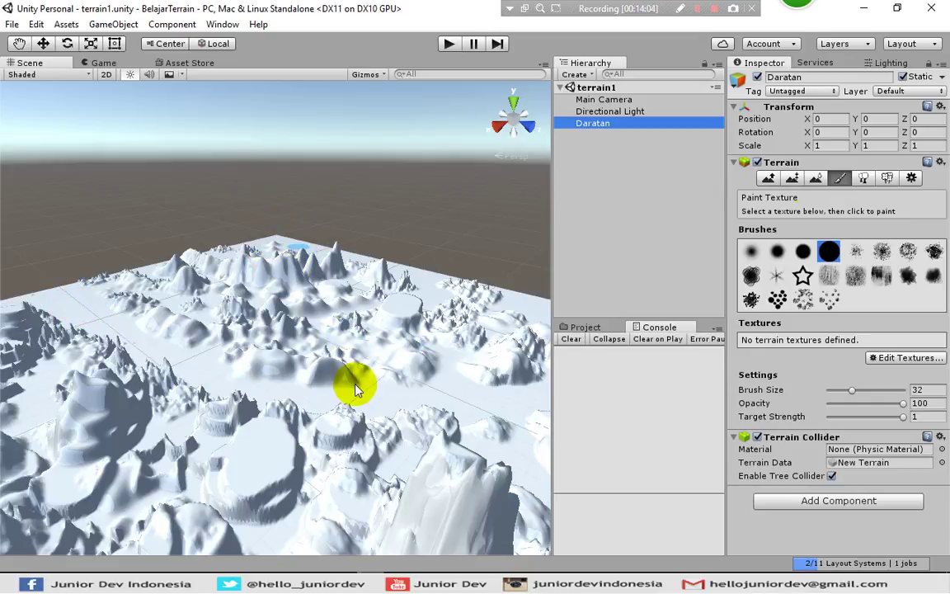
{"action": "left_click", "coordinate": [25, 403]}
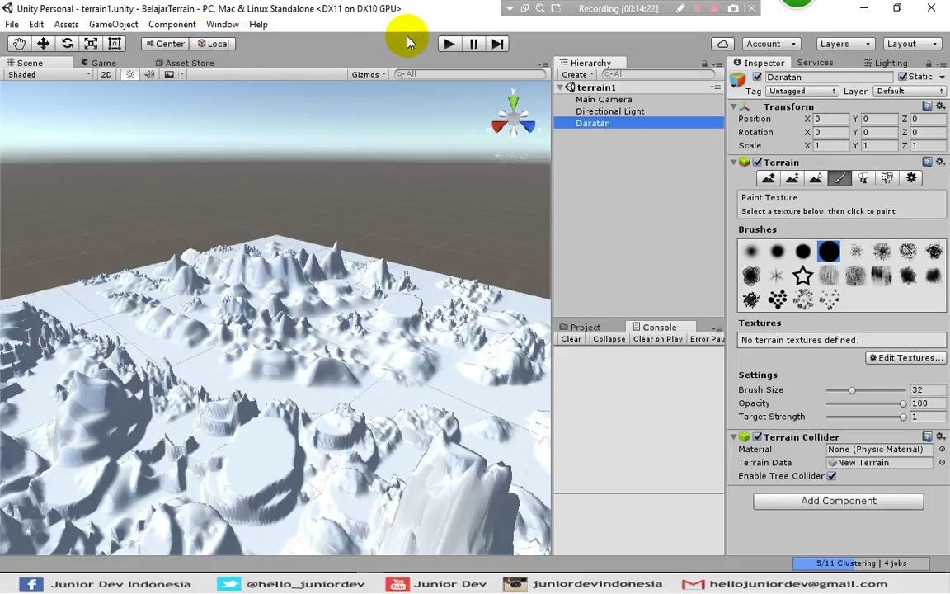
Search the Asset Store for "terrain", limit the results to free assets only, and browse the list
{"action": "key", "text": "ctrl+9"}
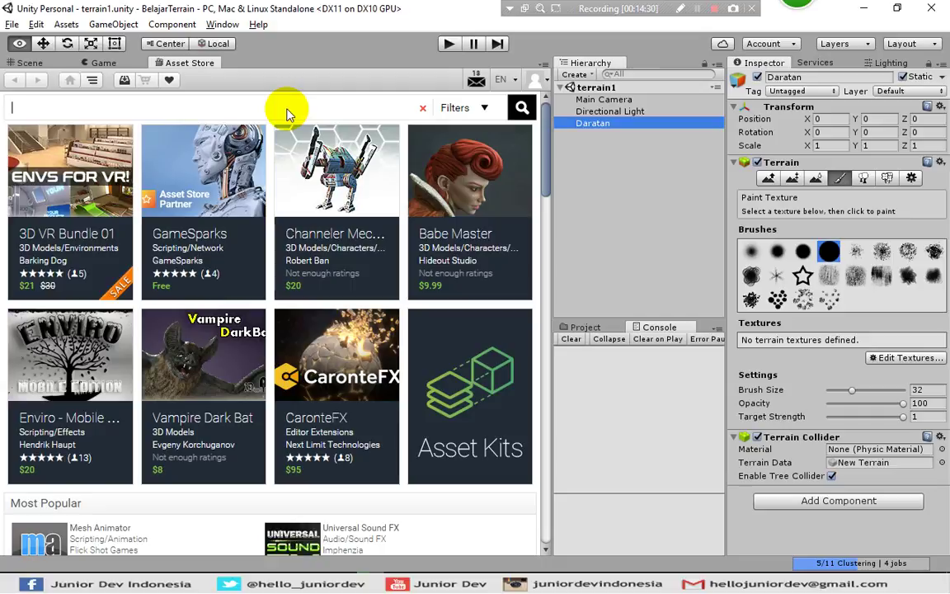
{"action": "type", "text": "terrain"}
{"action": "key", "text": "Return"}
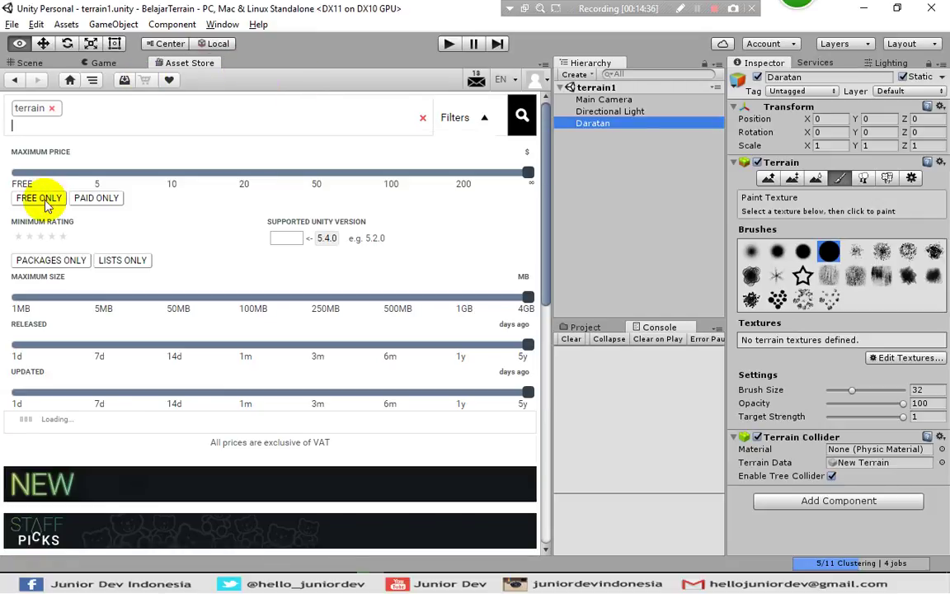
{"action": "left_click", "coordinate": [39, 199]}
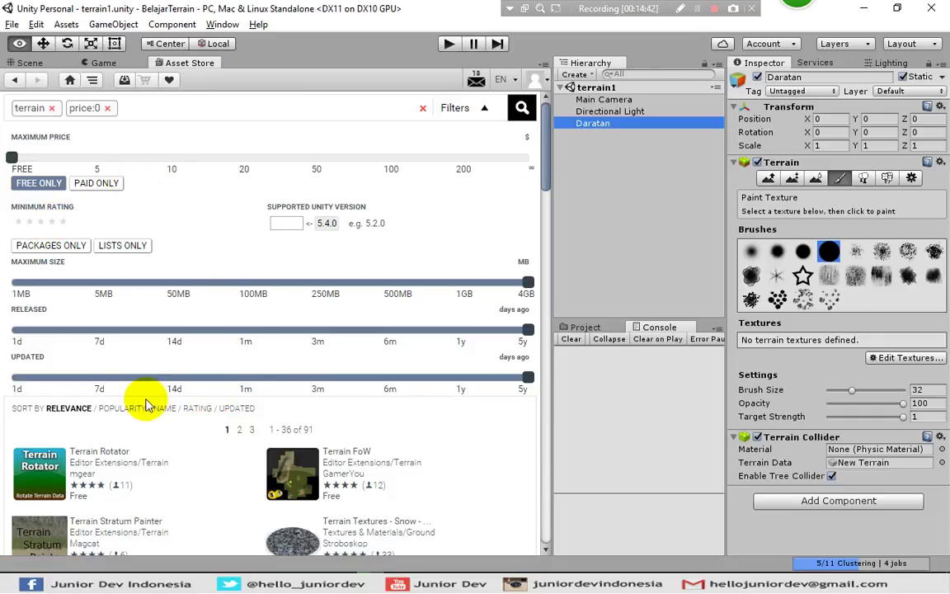
{"action": "scroll", "coordinate": [138, 407], "scroll_direction": "down", "scroll_amount": 5}
{"action": "scroll", "coordinate": [140, 413], "scroll_direction": "down", "scroll_amount": 5}
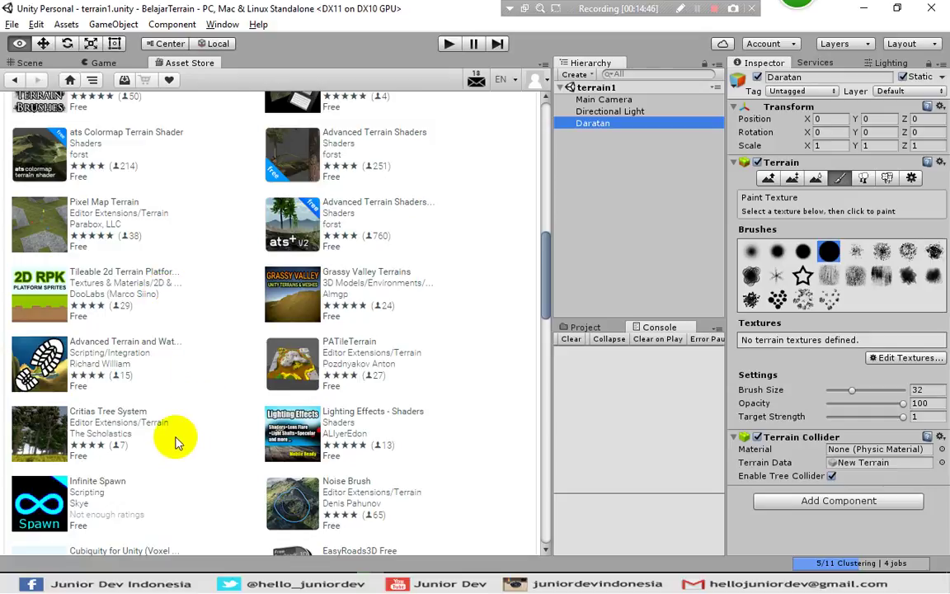
{"action": "scroll", "coordinate": [98, 304], "scroll_direction": "up", "scroll_amount": 6}
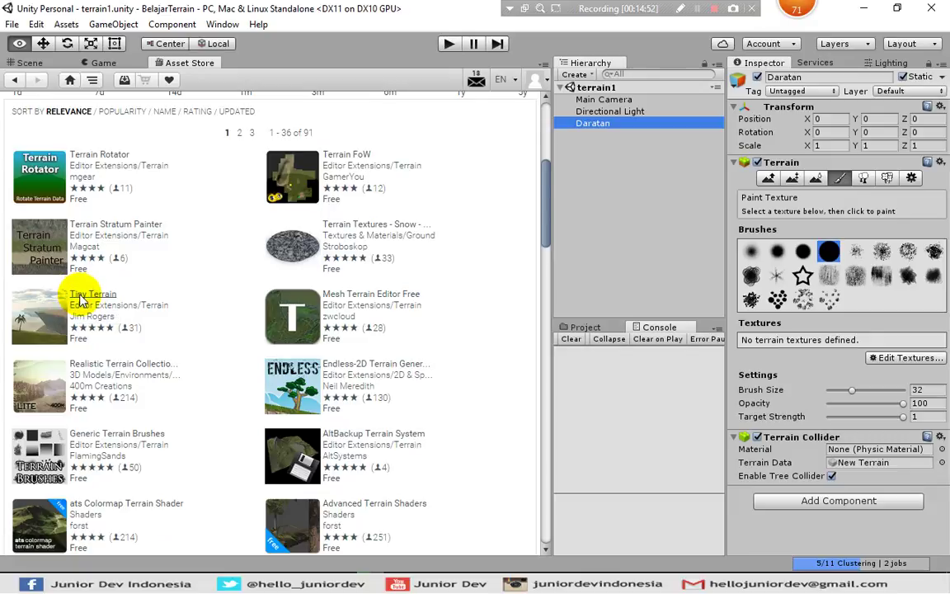
Open the free Tiny Terrain asset, look through its preview images and import the complete package into the project
{"action": "left_click", "coordinate": [80, 298]}
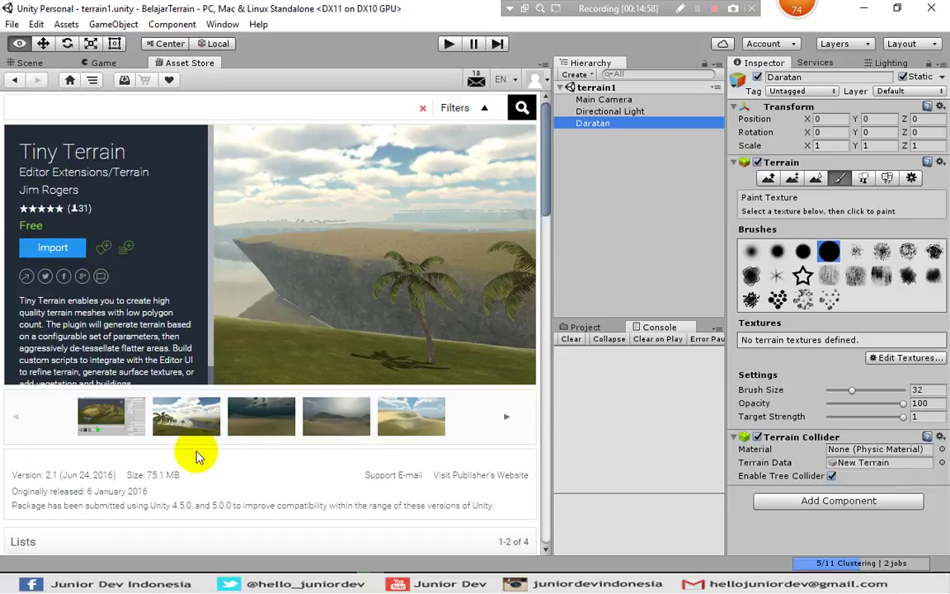
{"action": "scroll", "coordinate": [198, 454], "scroll_direction": "down", "scroll_amount": 5}
{"action": "scroll", "coordinate": [265, 402], "scroll_direction": "up", "scroll_amount": 5}
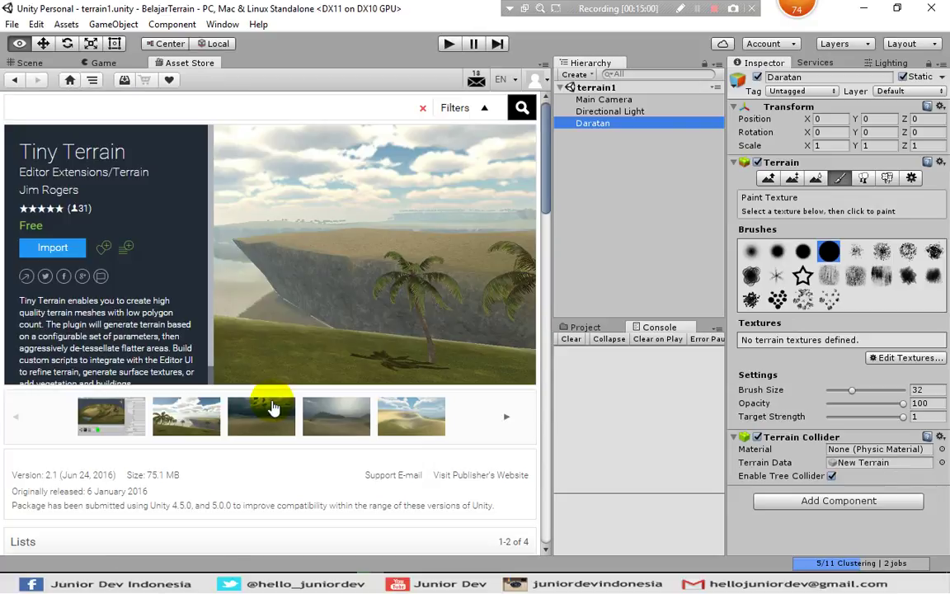
{"action": "left_click", "coordinate": [506, 416]}
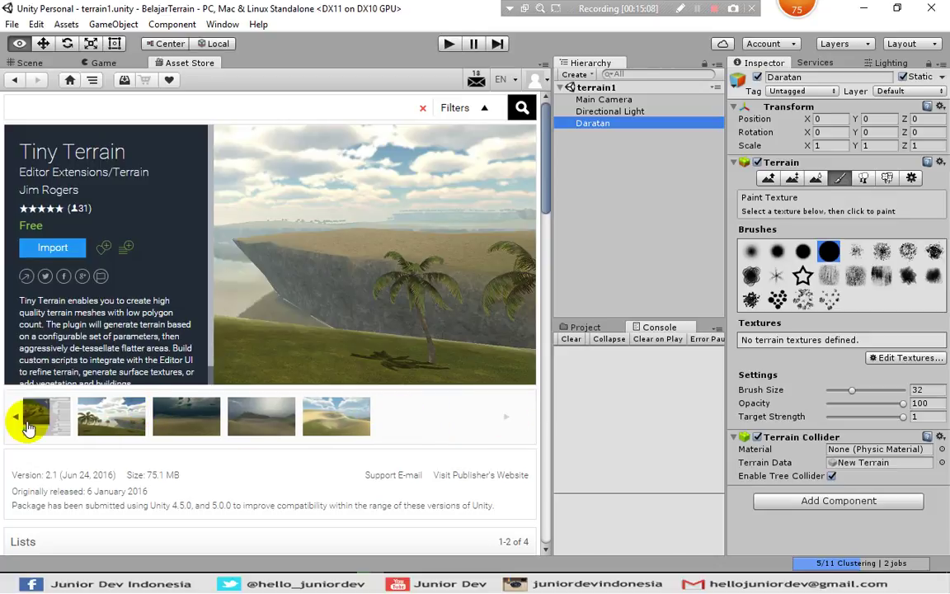
{"action": "left_click", "coordinate": [15, 421]}
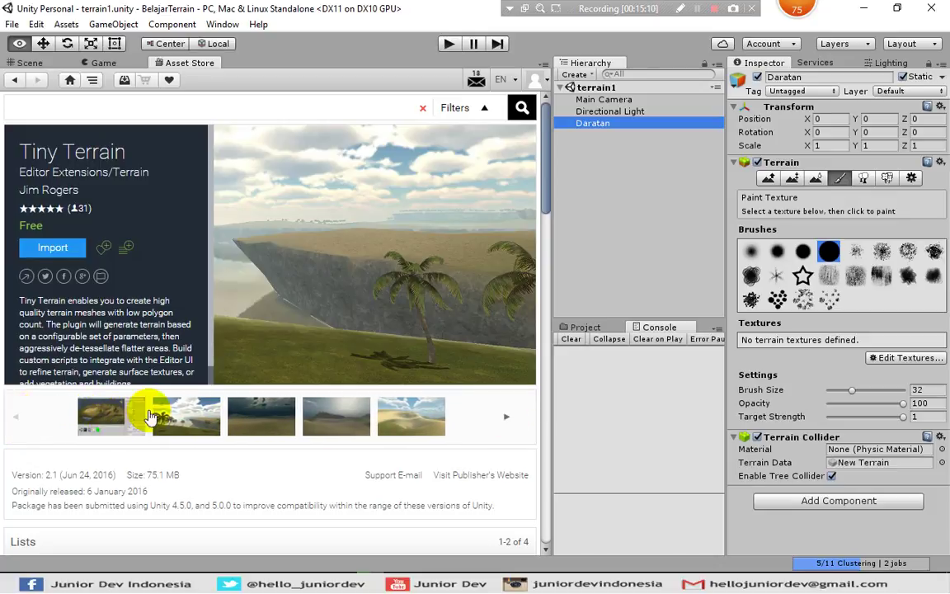
{"action": "left_click", "coordinate": [62, 241]}
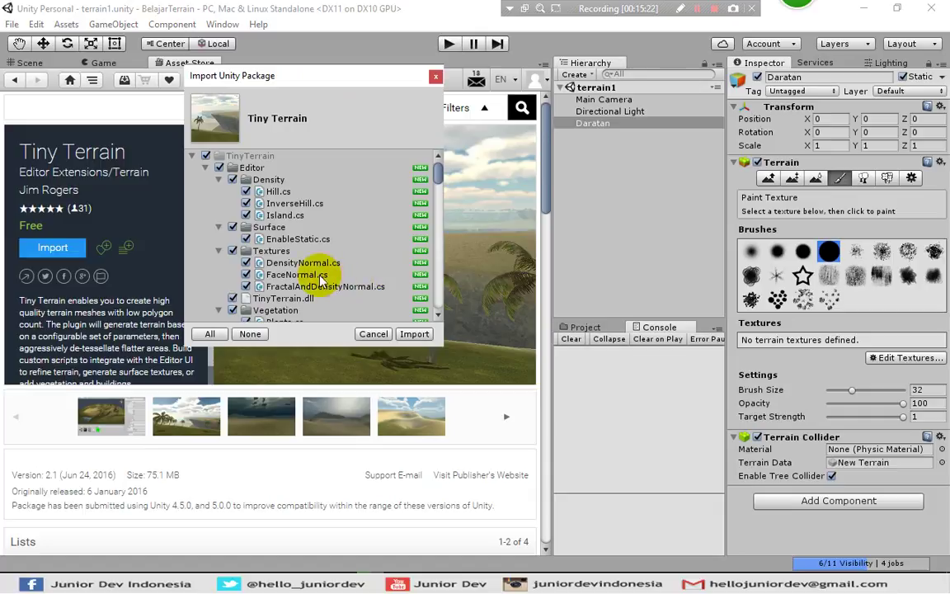
{"action": "scroll", "coordinate": [303, 250], "scroll_direction": "down", "scroll_amount": 7}
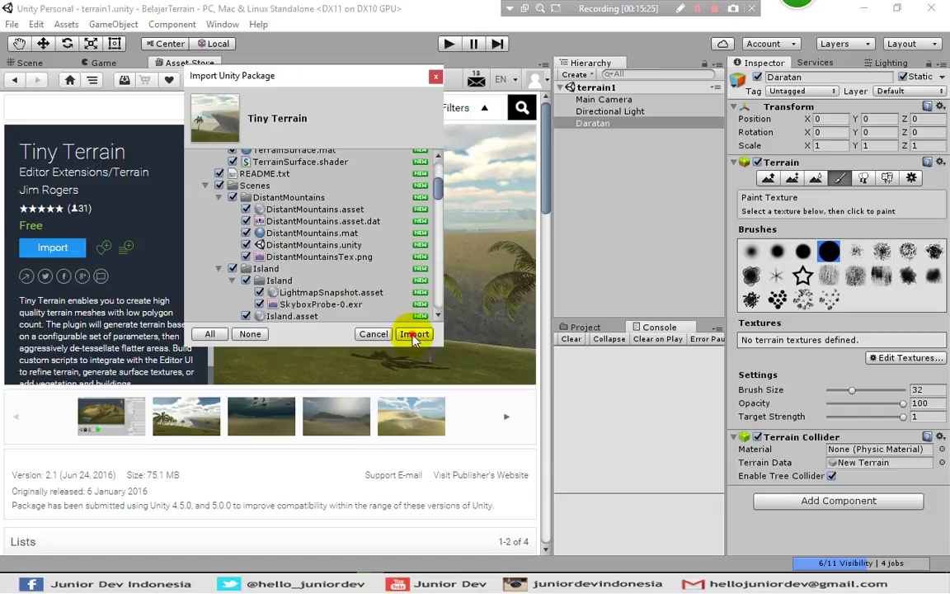
{"action": "left_click", "coordinate": [414, 334]}
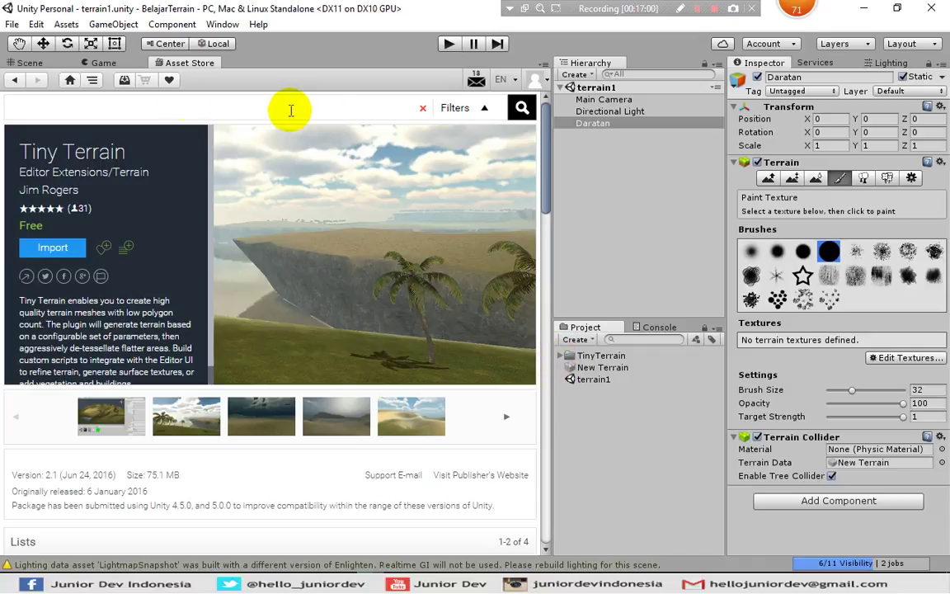
Return to the Scene view and add a terrain texture to Daratan with GoodDirt as albedo and dirt as normal map
{"action": "left_click", "coordinate": [25, 62]}
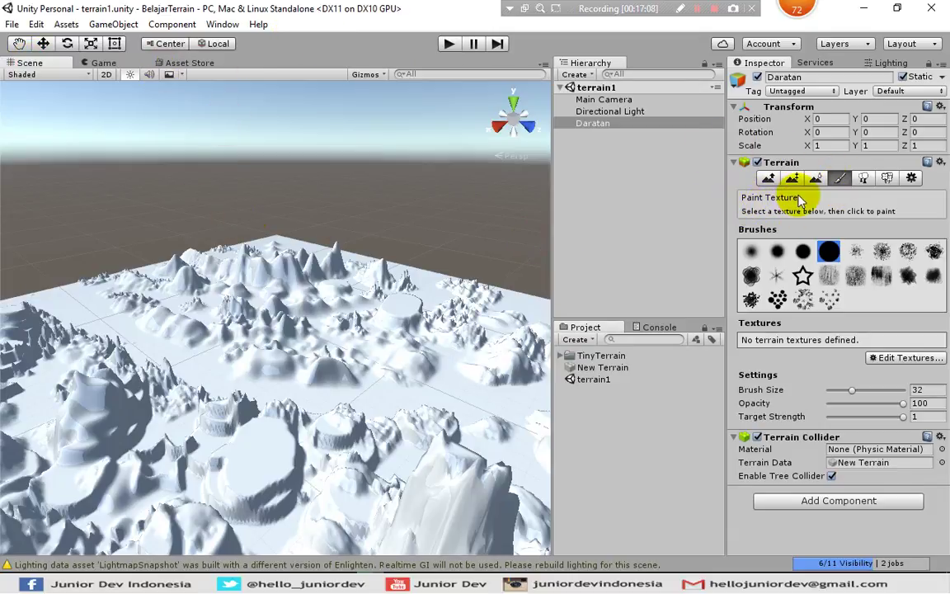
{"action": "left_click", "coordinate": [889, 362]}
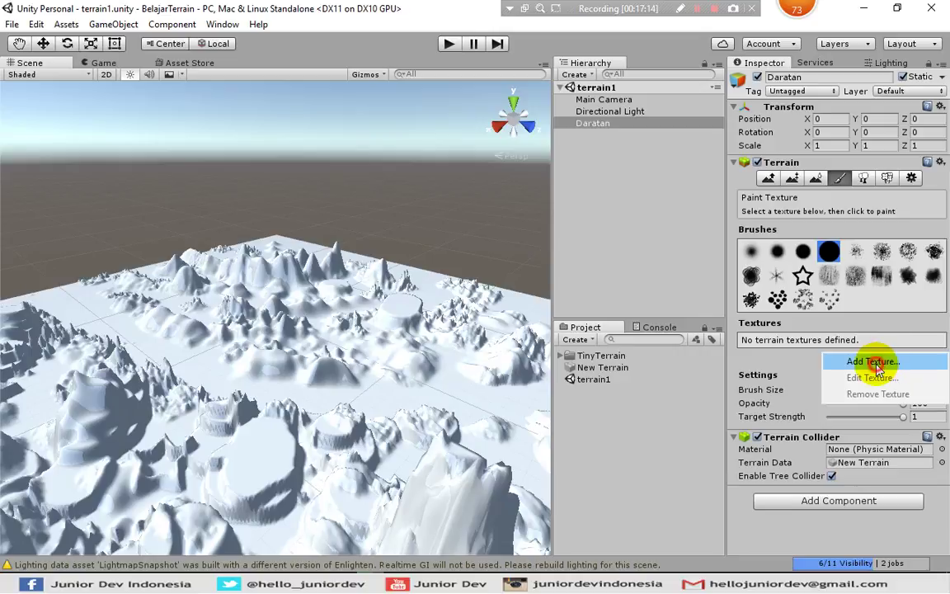
{"action": "left_click", "coordinate": [873, 362]}
{"action": "left_click", "coordinate": [326, 156]}
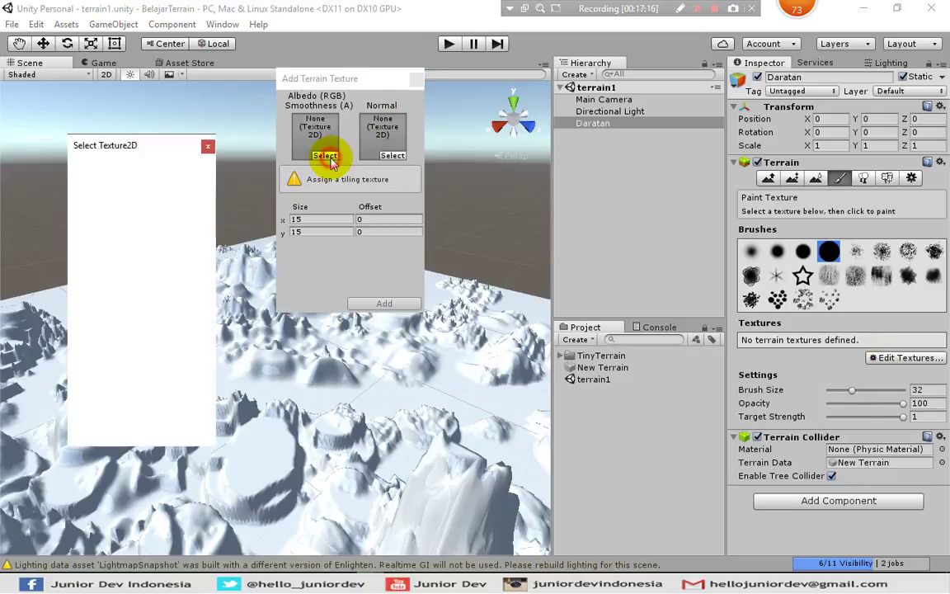
{"action": "scroll", "coordinate": [132, 362], "scroll_direction": "down", "scroll_amount": 3}
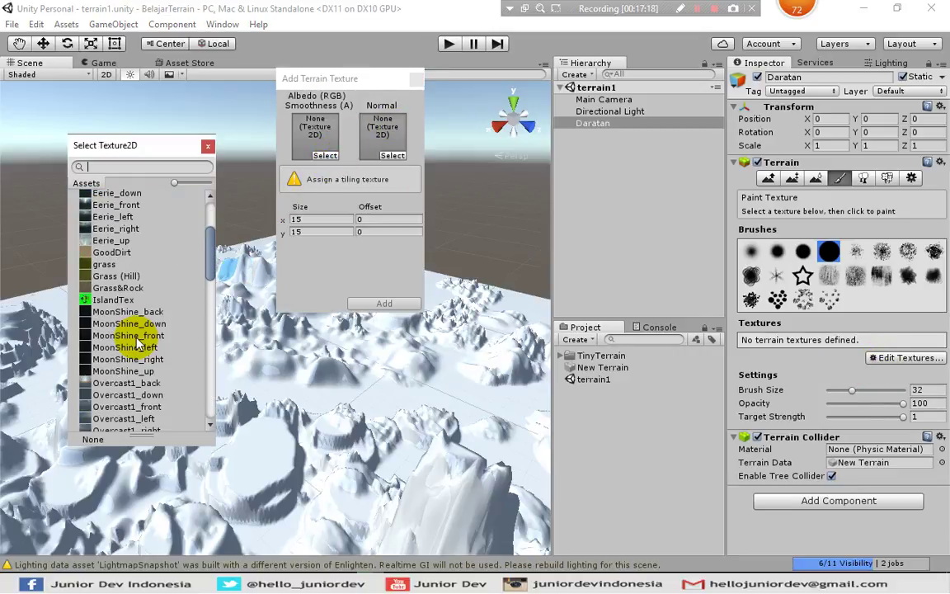
{"action": "left_click", "coordinate": [111, 252]}
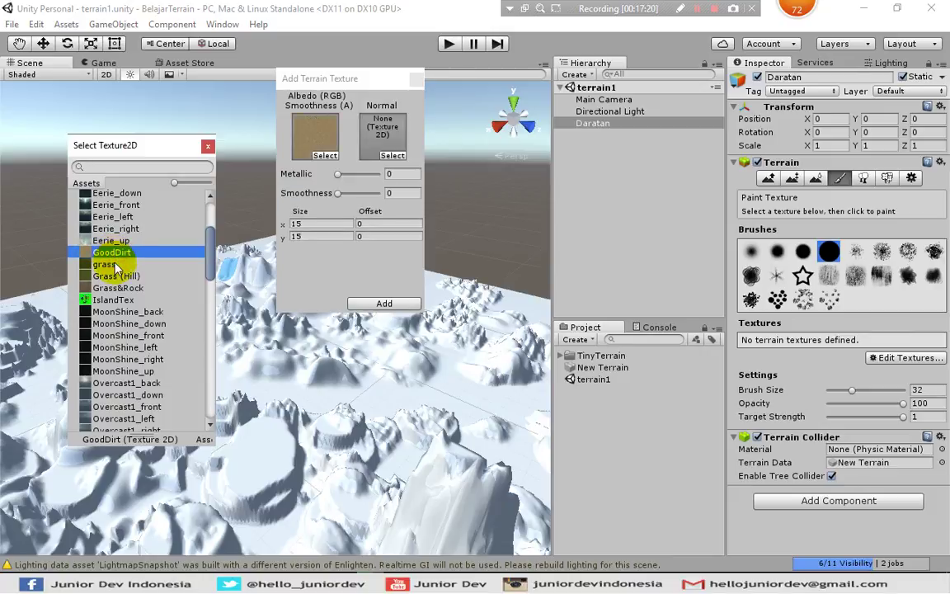
{"action": "left_click", "coordinate": [391, 153]}
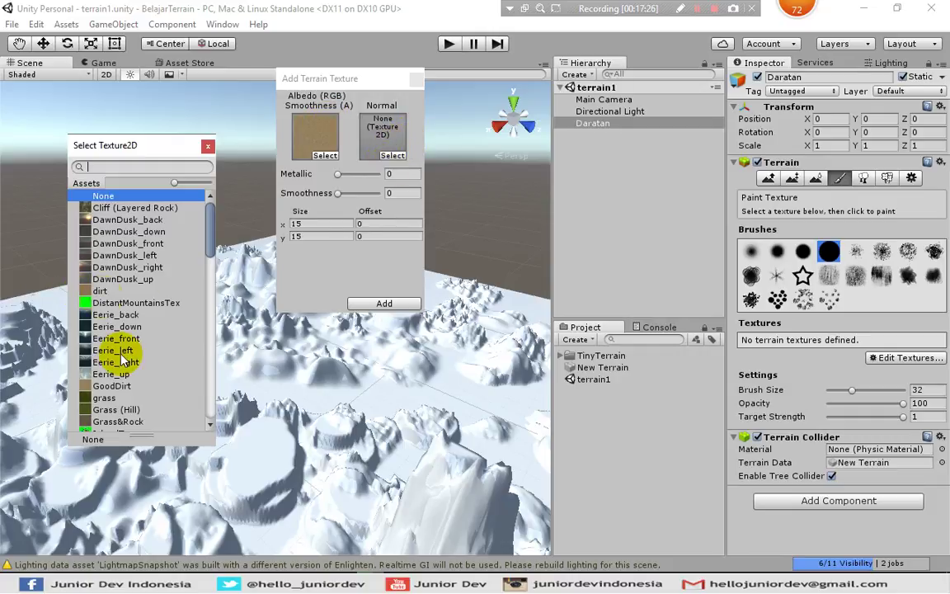
{"action": "left_click", "coordinate": [103, 291]}
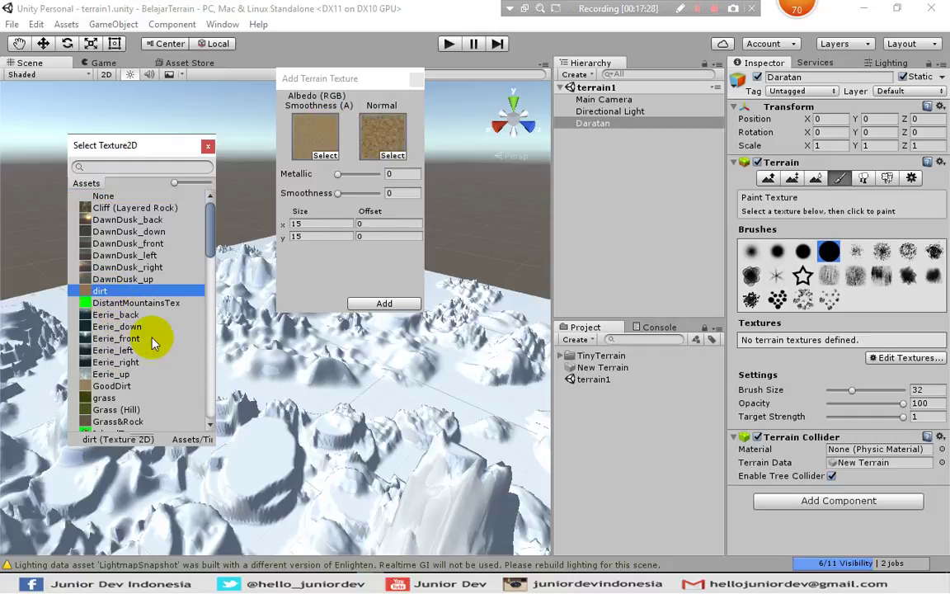
{"action": "left_click", "coordinate": [207, 146]}
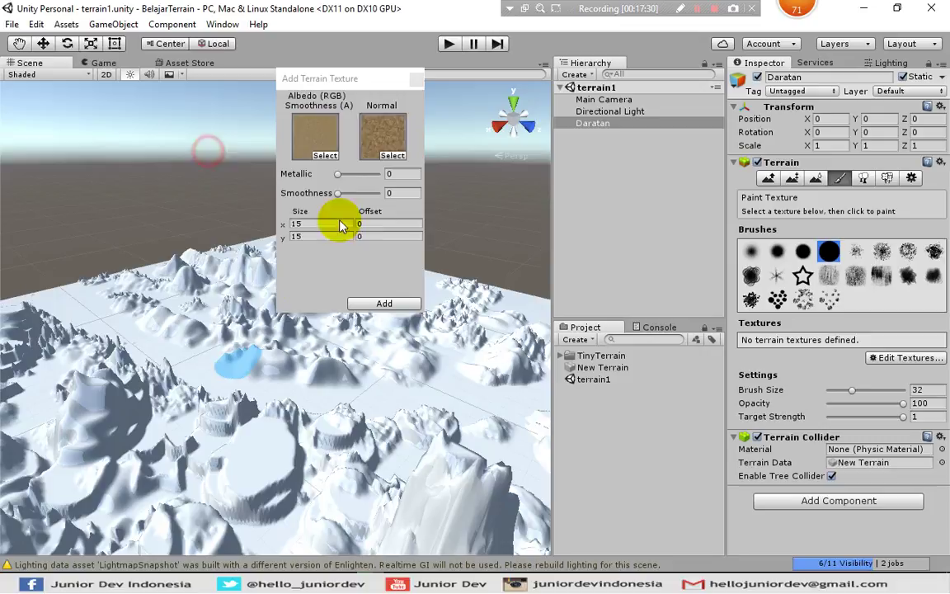
{"action": "left_click", "coordinate": [380, 304]}
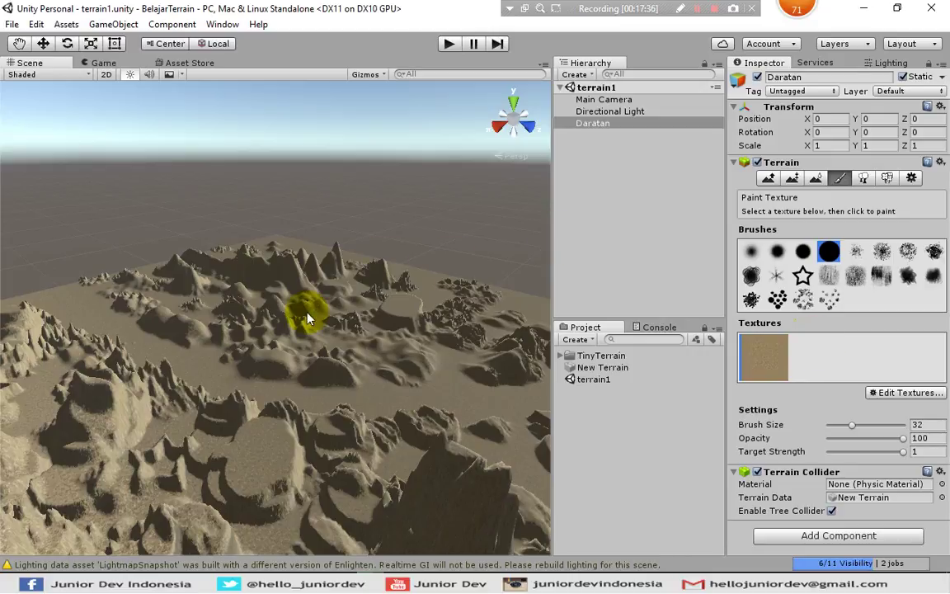
Examine the dirt texture on the terrain up close around the plateau and the tall mountain
{"action": "left_click", "coordinate": [221, 425]}
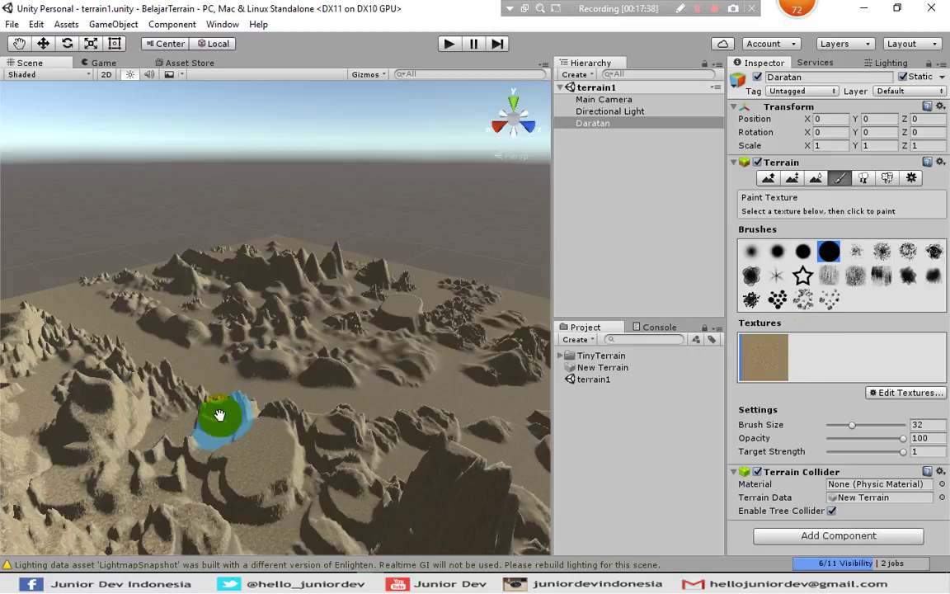
{"action": "middle_click_drag", "start_coordinate": [219, 420], "coordinate": [217, 377]}
{"action": "scroll", "coordinate": [214, 375], "scroll_direction": "up", "scroll_amount": 5}
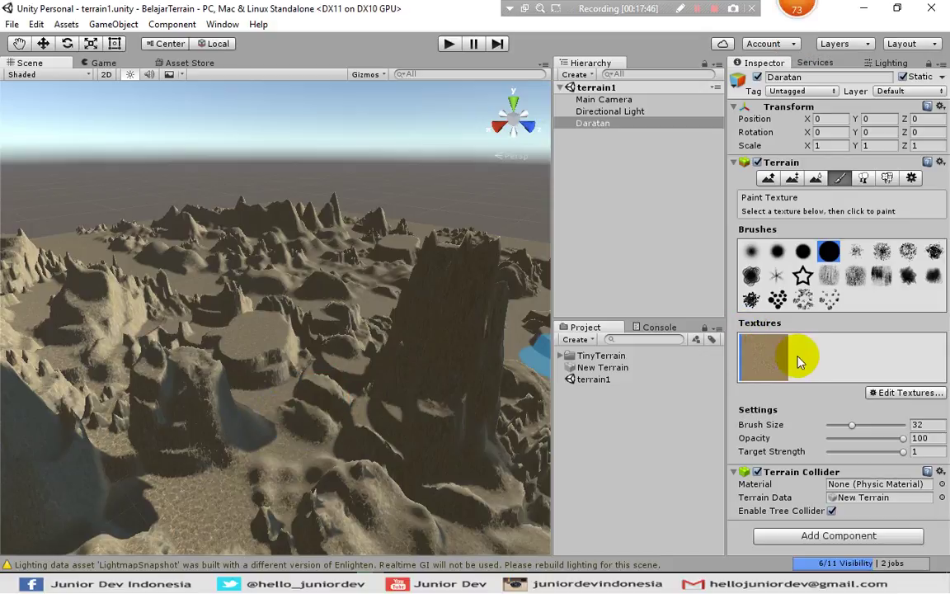
{"action": "left_click", "coordinate": [382, 413]}
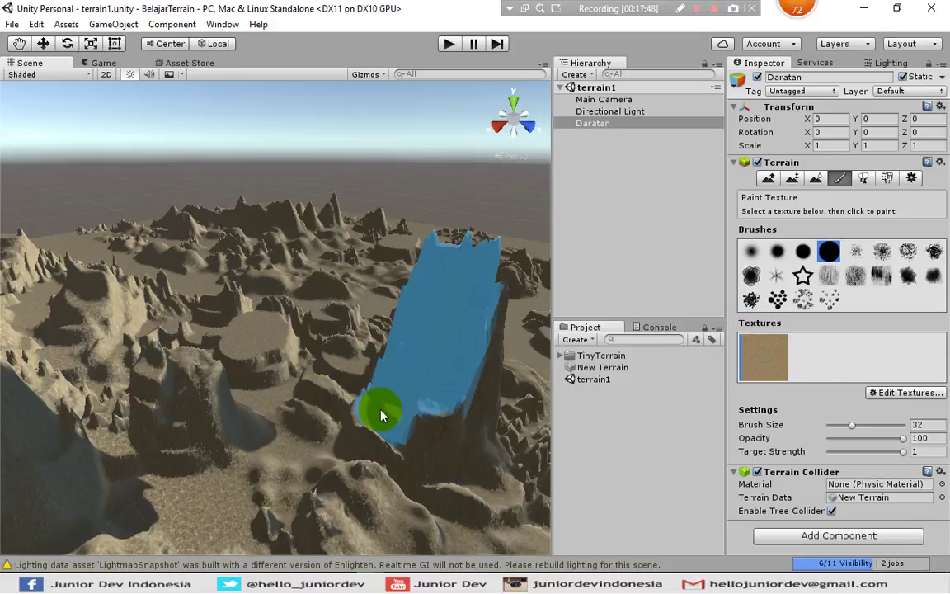
{"action": "left_click", "coordinate": [303, 308]}
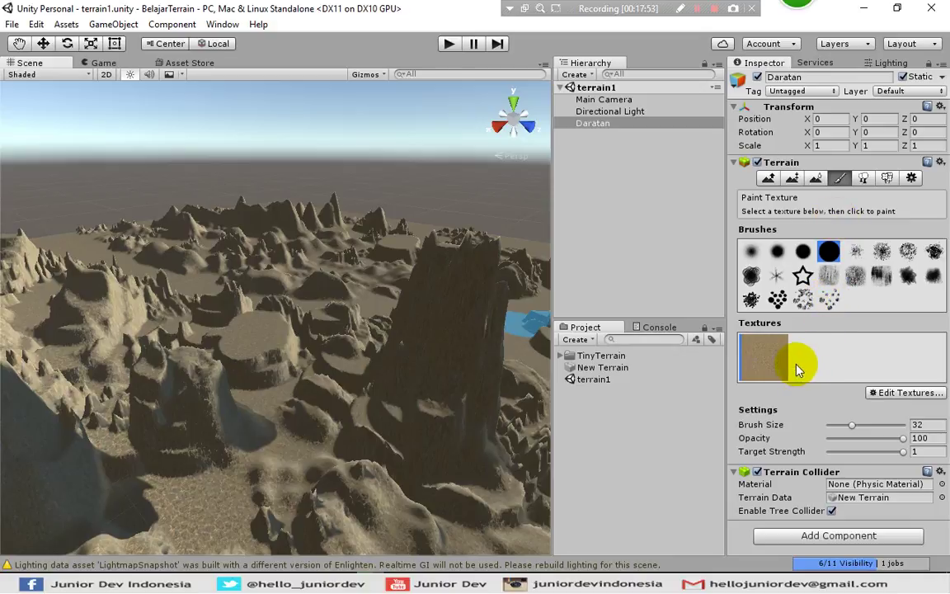
Add a second terrain texture with Grass (Hill) as albedo and grass as normal map
{"action": "left_click", "coordinate": [889, 394]}
{"action": "left_click", "coordinate": [872, 396]}
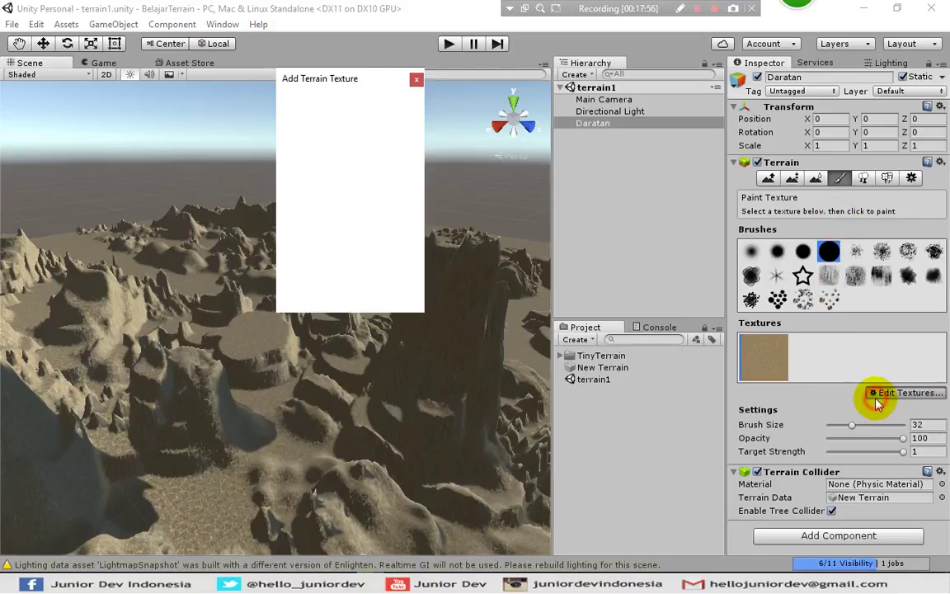
{"action": "left_click", "coordinate": [324, 154]}
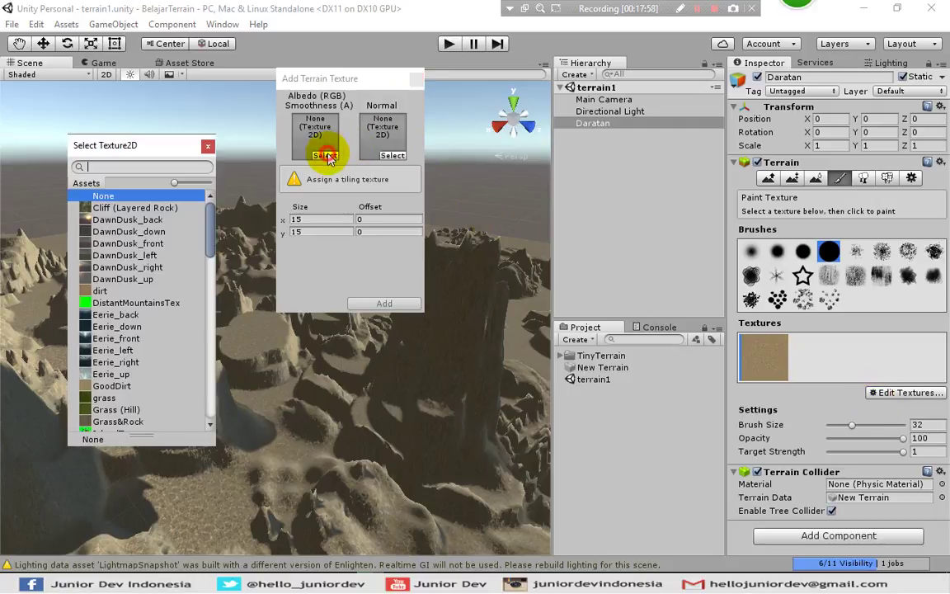
{"action": "scroll", "coordinate": [134, 288], "scroll_direction": "down", "scroll_amount": 2}
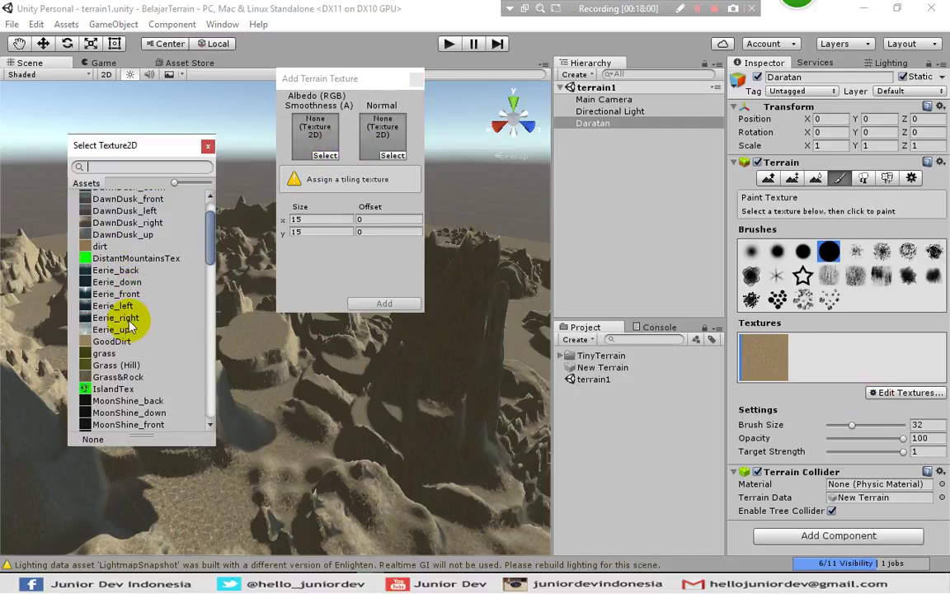
{"action": "scroll", "coordinate": [130, 326], "scroll_direction": "down", "scroll_amount": 2}
{"action": "left_click", "coordinate": [117, 321]}
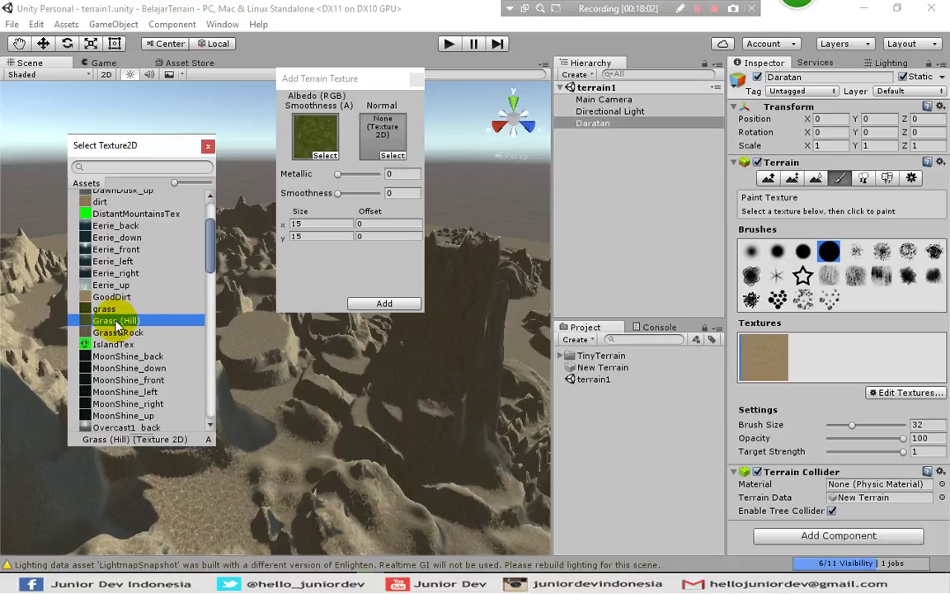
{"action": "left_click", "coordinate": [392, 155]}
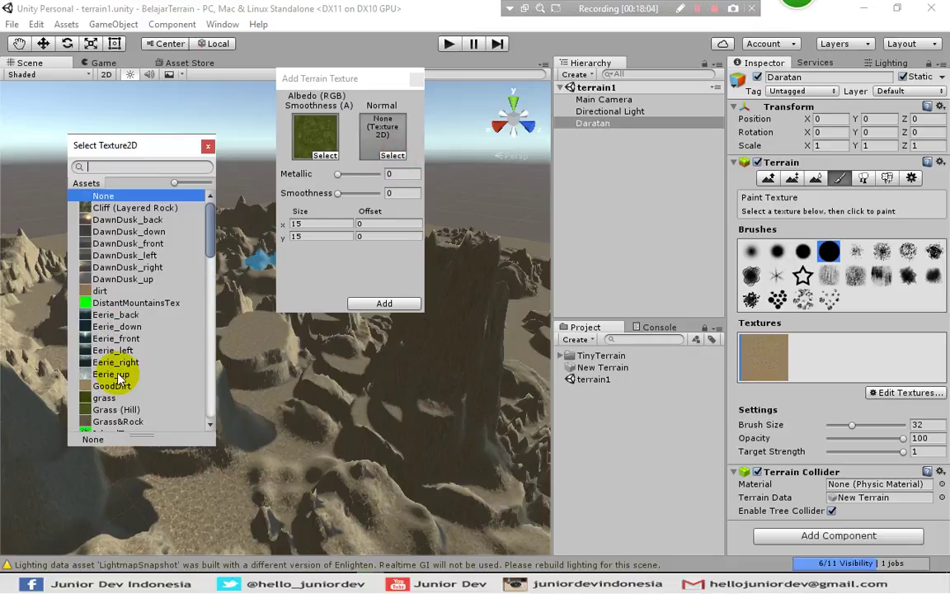
{"action": "scroll", "coordinate": [118, 375], "scroll_direction": "down", "scroll_amount": 2}
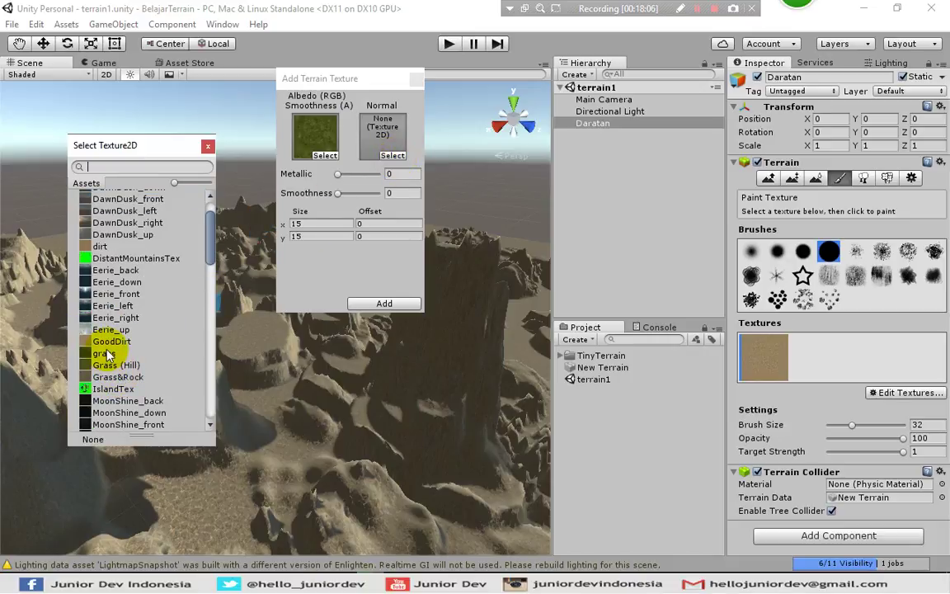
{"action": "left_click", "coordinate": [110, 353]}
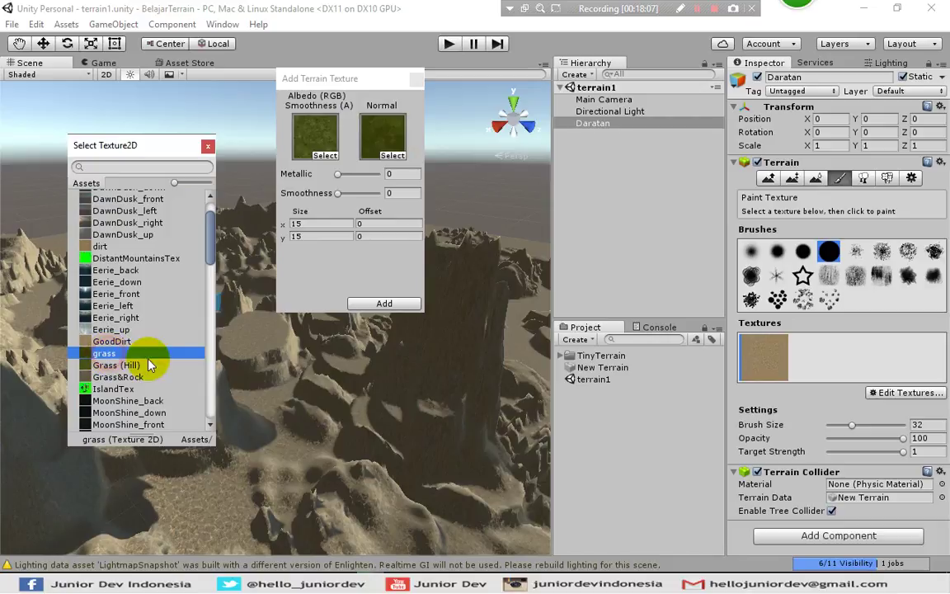
{"action": "left_click", "coordinate": [208, 146]}
{"action": "left_click", "coordinate": [367, 302]}
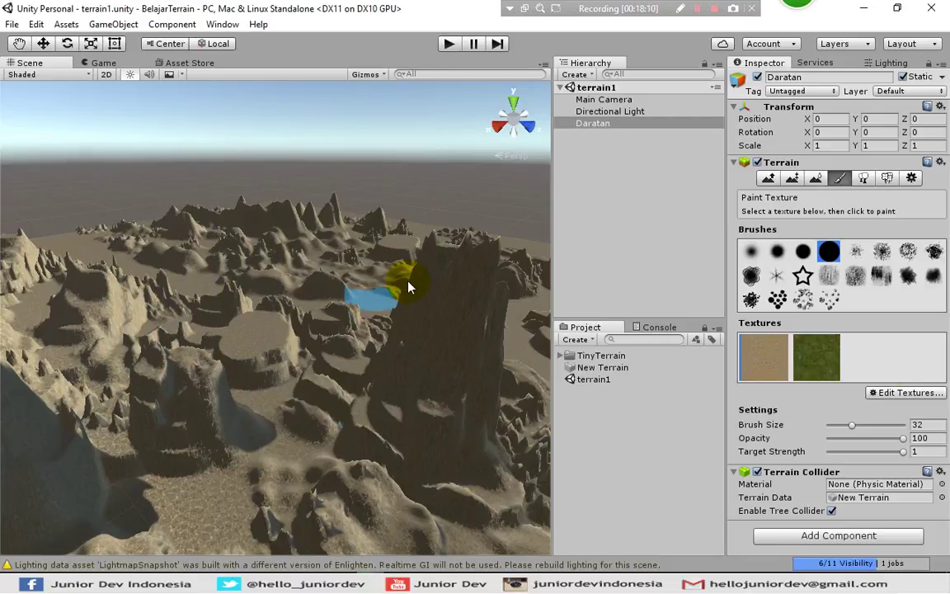
Paint the grass texture over the flat-topped plateau and the hills and valleys around and behind it
{"action": "left_click", "coordinate": [830, 368]}
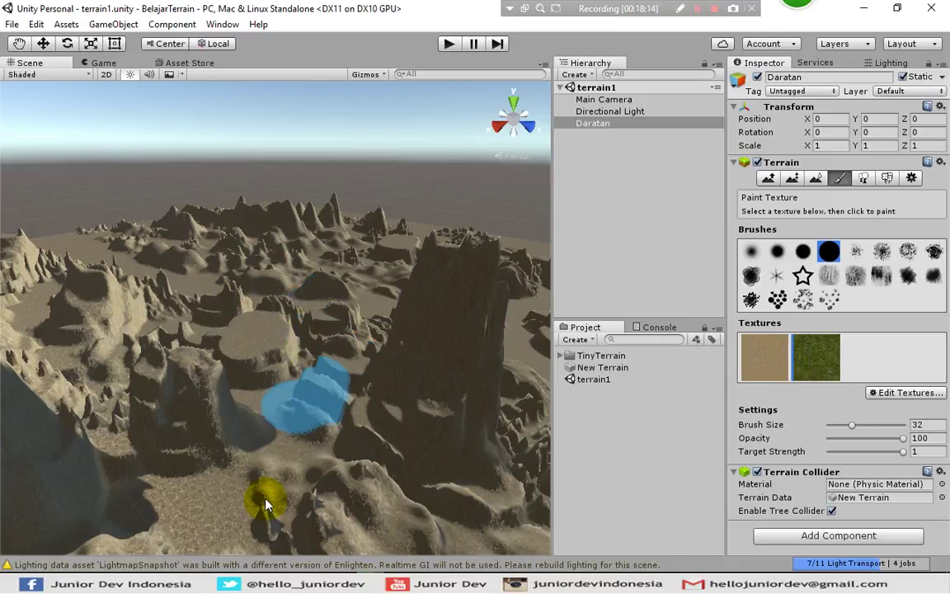
{"action": "scroll", "coordinate": [264, 498], "scroll_direction": "up", "scroll_amount": 3}
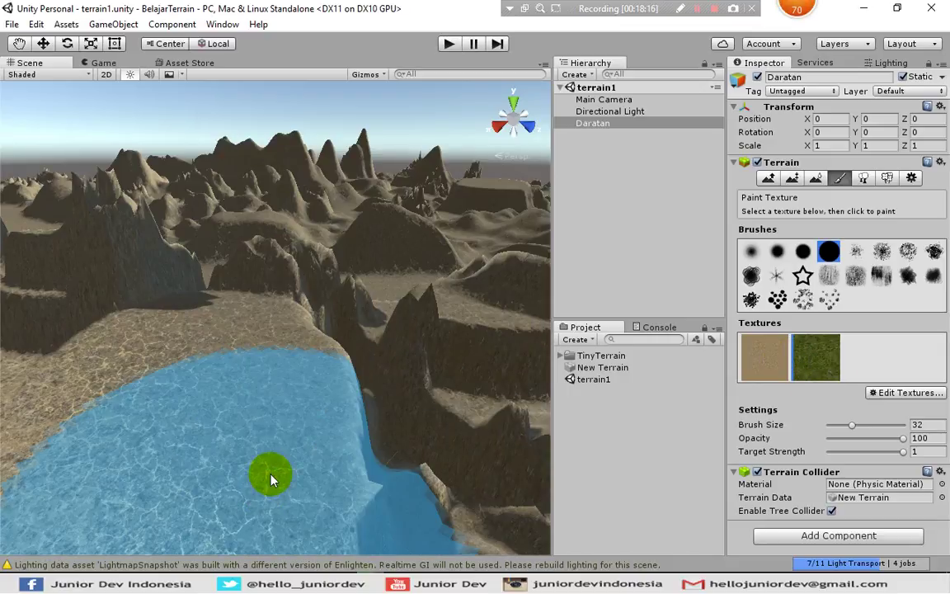
{"action": "scroll", "coordinate": [271, 477], "scroll_direction": "up", "scroll_amount": 3}
{"action": "scroll", "coordinate": [273, 472], "scroll_direction": "down", "scroll_amount": 4}
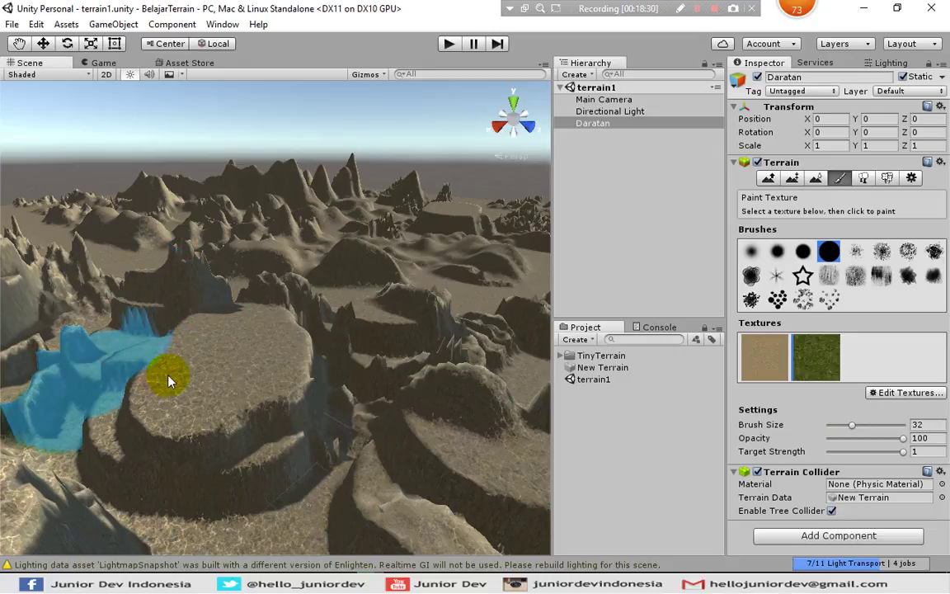
{"action": "mouse_move", "coordinate": [168, 381]}
{"action": "left_mouse_down"}
{"action": "mouse_move", "coordinate": [422, 312]}
{"action": "mouse_move", "coordinate": [483, 308]}
{"action": "mouse_move", "coordinate": [530, 275]}
{"action": "mouse_move", "coordinate": [505, 250]}
{"action": "mouse_move", "coordinate": [395, 267]}
{"action": "mouse_move", "coordinate": [106, 386]}
{"action": "mouse_move", "coordinate": [50, 358]}
{"action": "mouse_move", "coordinate": [72, 334]}
{"action": "mouse_move", "coordinate": [81, 266]}
{"action": "mouse_move", "coordinate": [137, 187]}
{"action": "mouse_move", "coordinate": [288, 268]}
{"action": "mouse_move", "coordinate": [290, 349]}
{"action": "left_mouse_up"}
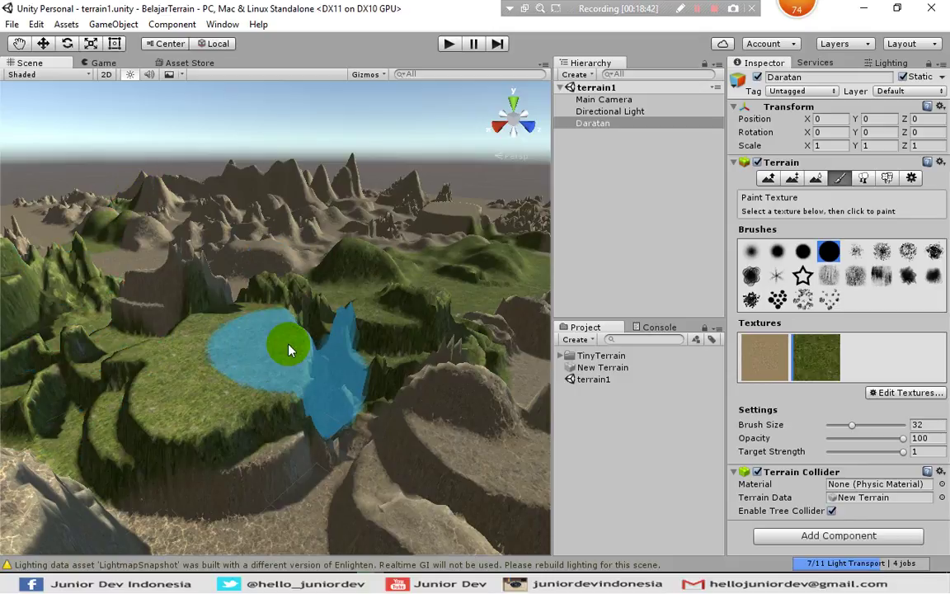
Paint a band of grass across the two pointed mountains and the low hills between them, in front of the grassy plateau
{"action": "scroll", "coordinate": [288, 345], "scroll_direction": "down", "scroll_amount": 10}
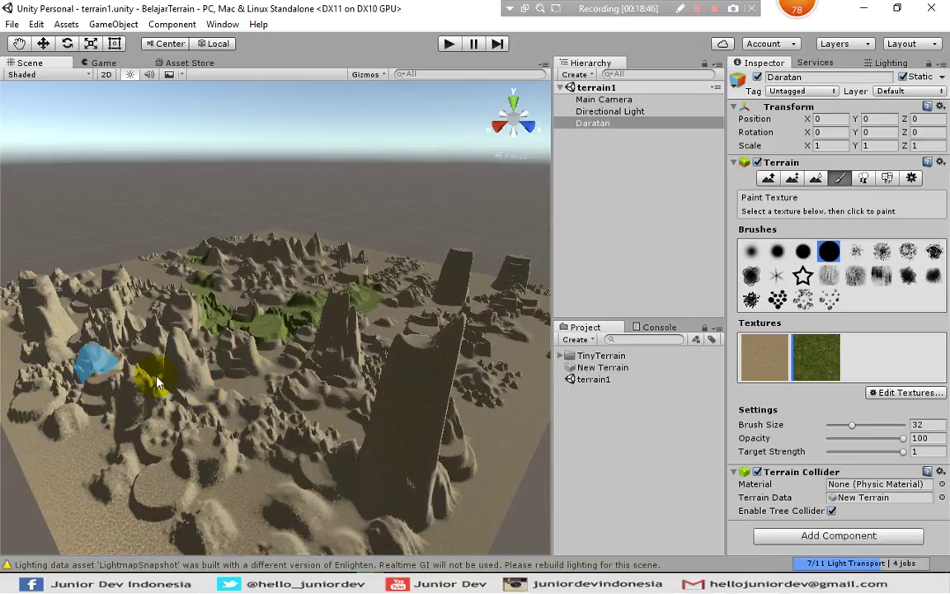
{"action": "mouse_move", "coordinate": [190, 387]}
{"action": "left_mouse_down"}
{"action": "mouse_move", "coordinate": [296, 383]}
{"action": "mouse_move", "coordinate": [356, 367]}
{"action": "mouse_move", "coordinate": [377, 386]}
{"action": "left_mouse_up"}
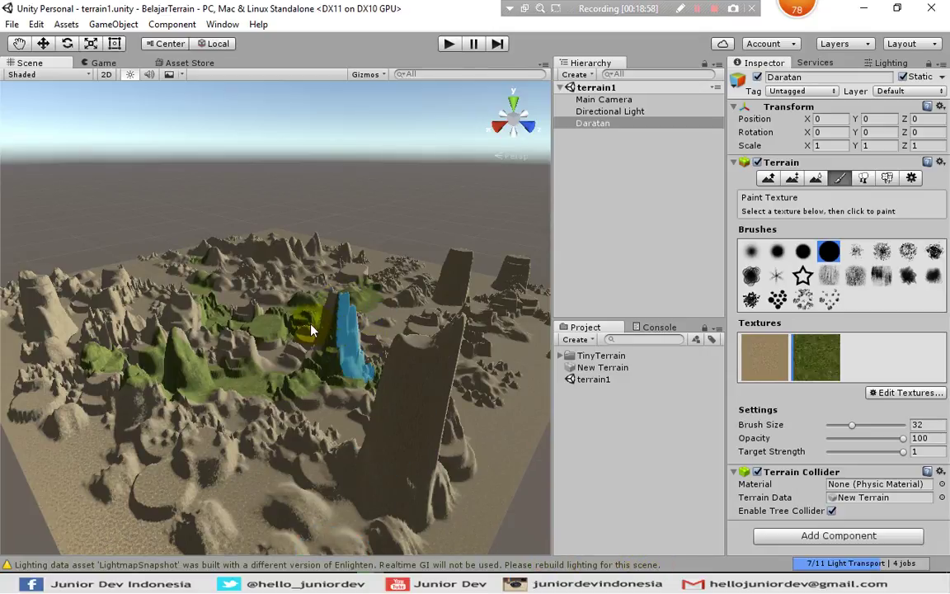
{"action": "left_click_drag", "start_coordinate": [311, 330], "coordinate": [316, 331]}
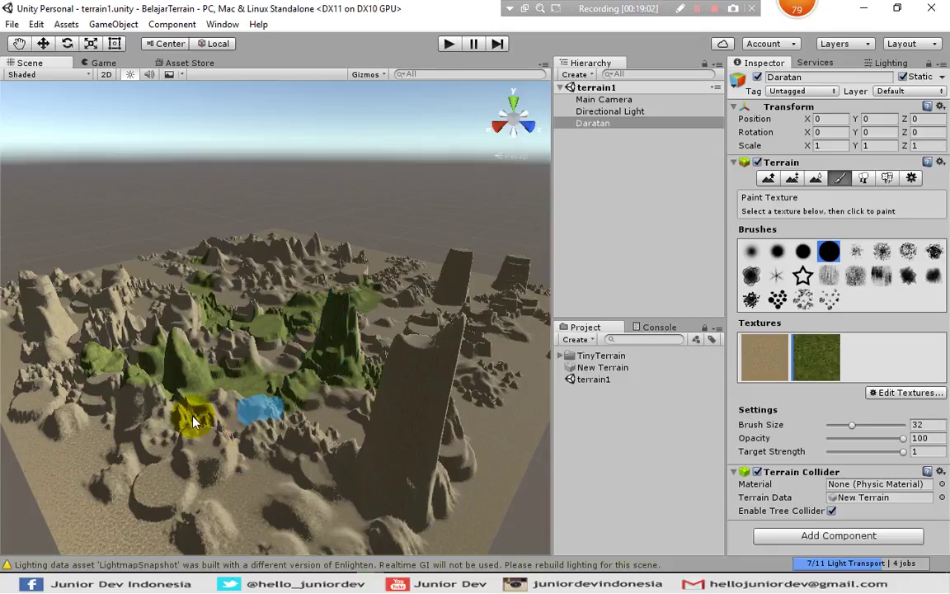
Extend the grass texture over the remaining bare hills and valleys around the pointed mountains and out to the terrain's edges
{"action": "left_click_drag", "start_coordinate": [105, 391], "coordinate": [72, 361]}
{"action": "mouse_move", "coordinate": [93, 321]}
{"action": "left_mouse_down"}
{"action": "mouse_move", "coordinate": [196, 329]}
{"action": "mouse_move", "coordinate": [275, 372]}
{"action": "mouse_move", "coordinate": [297, 360]}
{"action": "mouse_move", "coordinate": [286, 366]}
{"action": "mouse_move", "coordinate": [257, 467]}
{"action": "left_mouse_up"}
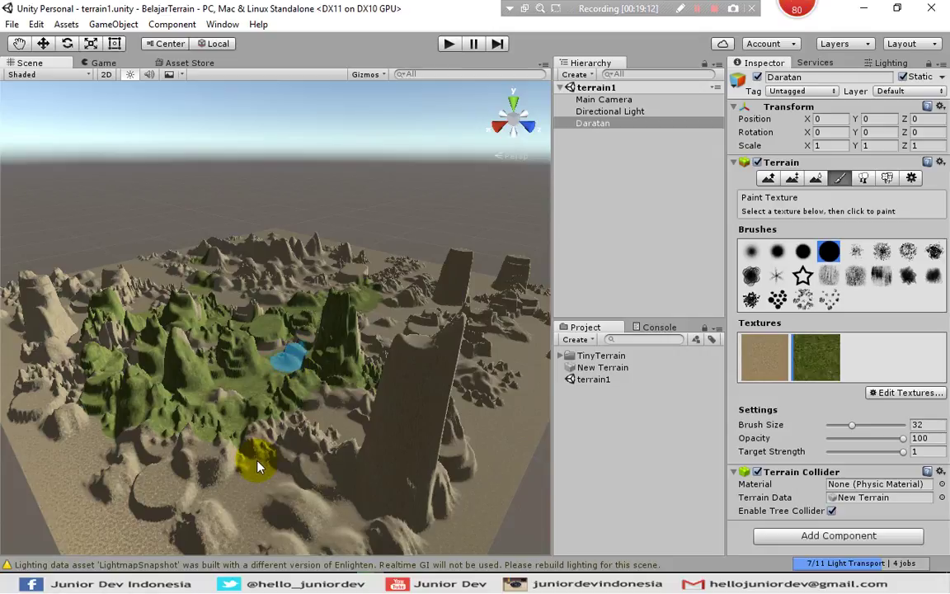
{"action": "scroll", "coordinate": [257, 467], "scroll_direction": "up", "scroll_amount": 5}
{"action": "scroll", "coordinate": [263, 449], "scroll_direction": "up", "scroll_amount": 1}
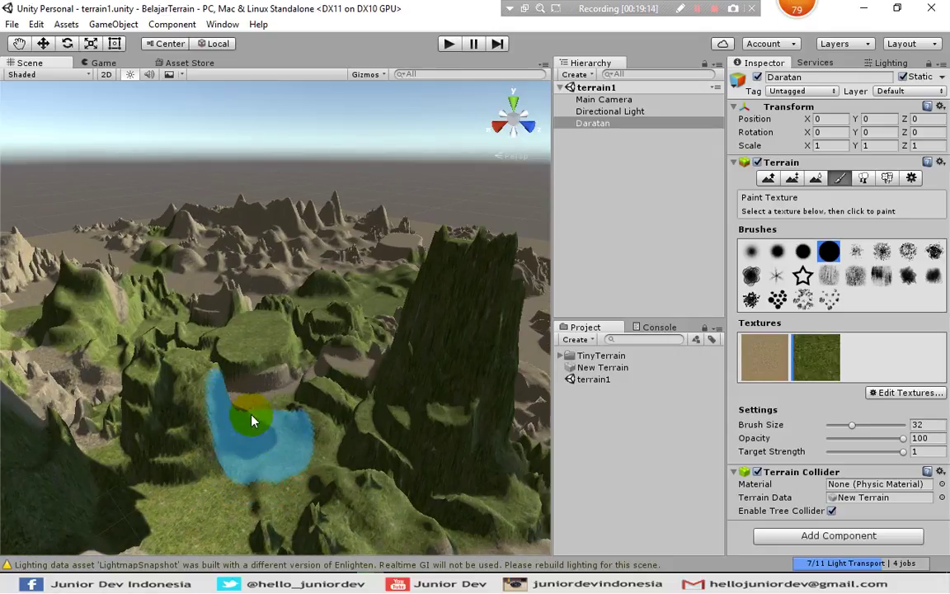
{"action": "mouse_move", "coordinate": [252, 396]}
{"action": "left_mouse_down"}
{"action": "mouse_move", "coordinate": [308, 372]}
{"action": "mouse_move", "coordinate": [390, 360]}
{"action": "mouse_move", "coordinate": [483, 398]}
{"action": "mouse_move", "coordinate": [492, 441]}
{"action": "mouse_move", "coordinate": [440, 430]}
{"action": "mouse_move", "coordinate": [475, 402]}
{"action": "mouse_move", "coordinate": [295, 297]}
{"action": "mouse_move", "coordinate": [161, 375]}
{"action": "left_mouse_up"}
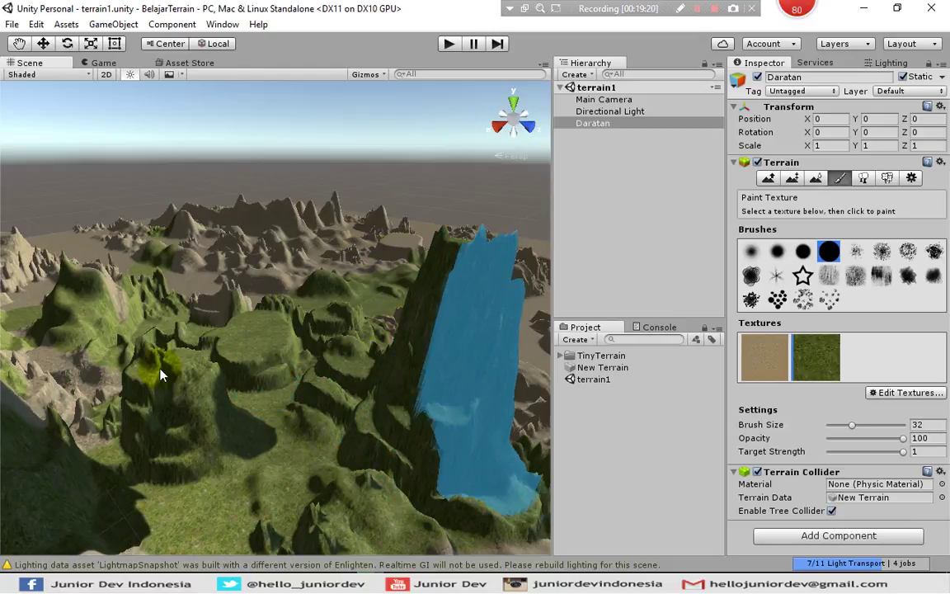
{"action": "scroll", "coordinate": [159, 384], "scroll_direction": "down", "scroll_amount": 4}
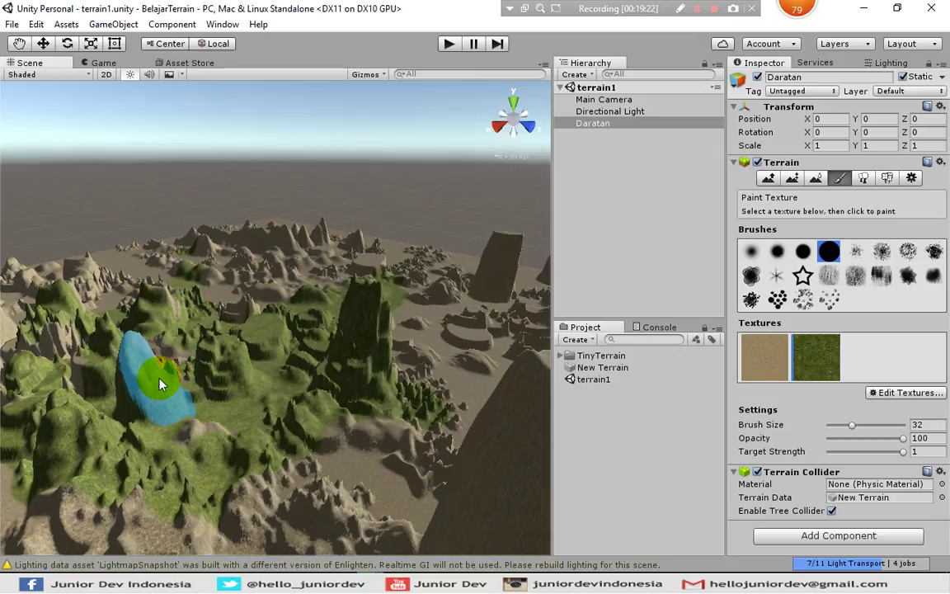
{"action": "scroll", "coordinate": [161, 383], "scroll_direction": "down", "scroll_amount": 2}
{"action": "scroll", "coordinate": [161, 382], "scroll_direction": "down", "scroll_amount": 5}
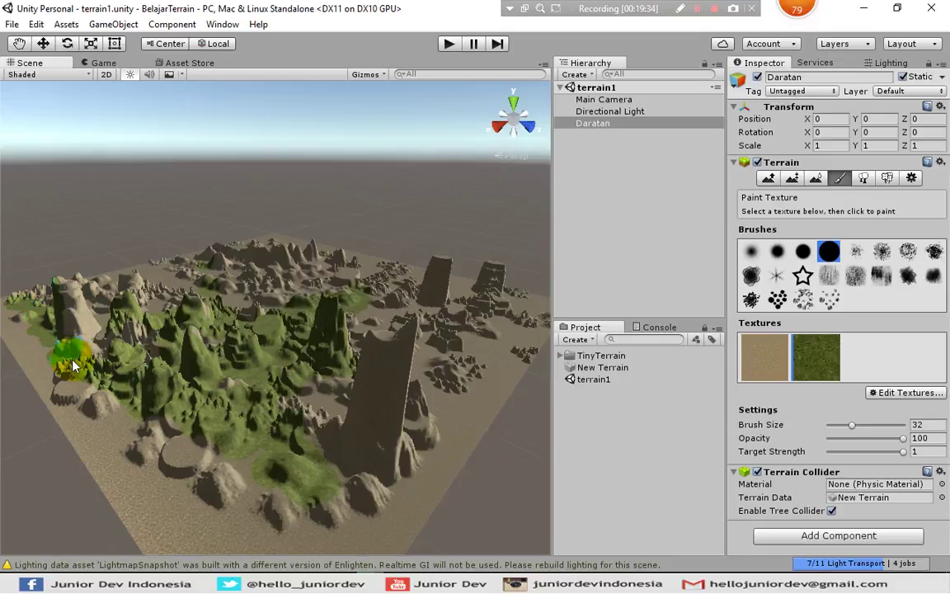
Edit the terrain's dirt texture and set its albedo to Sahara
{"action": "left_click", "coordinate": [779, 361]}
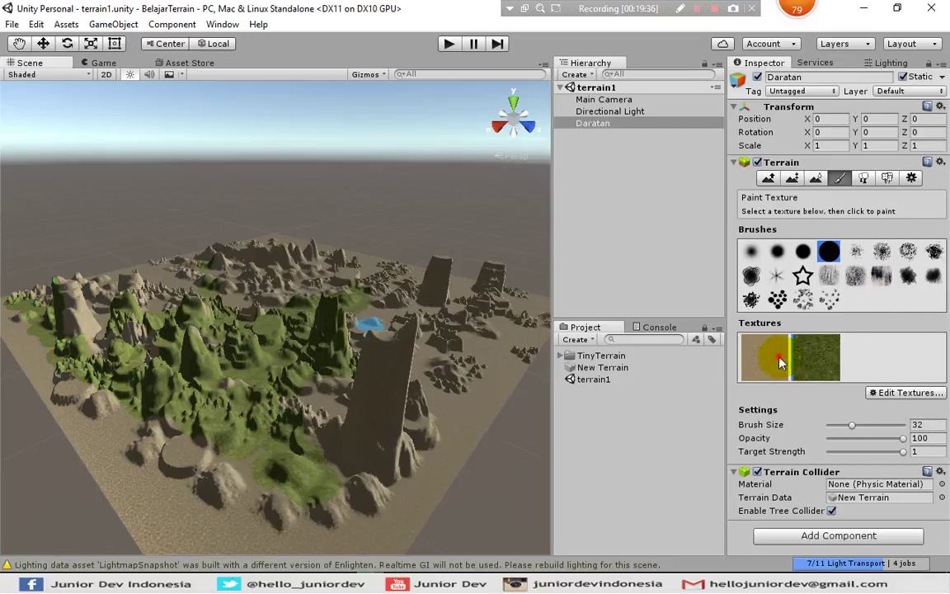
{"action": "left_click", "coordinate": [888, 394]}
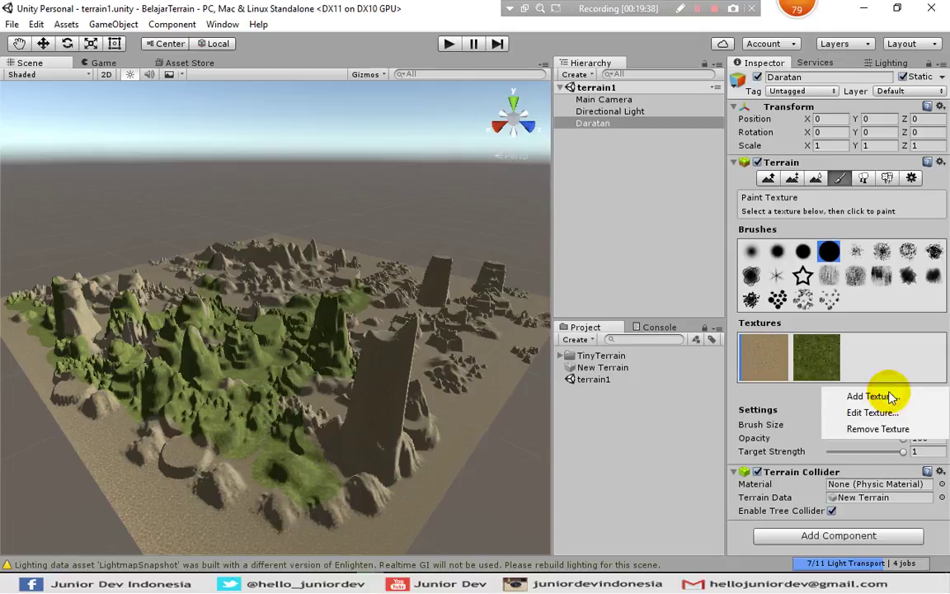
{"action": "left_click", "coordinate": [871, 409]}
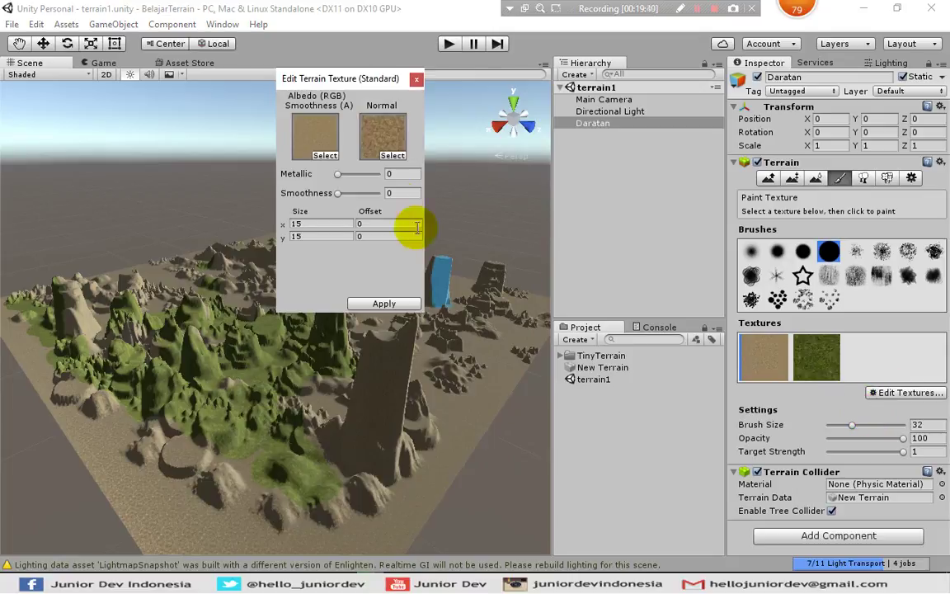
{"action": "left_click", "coordinate": [322, 153]}
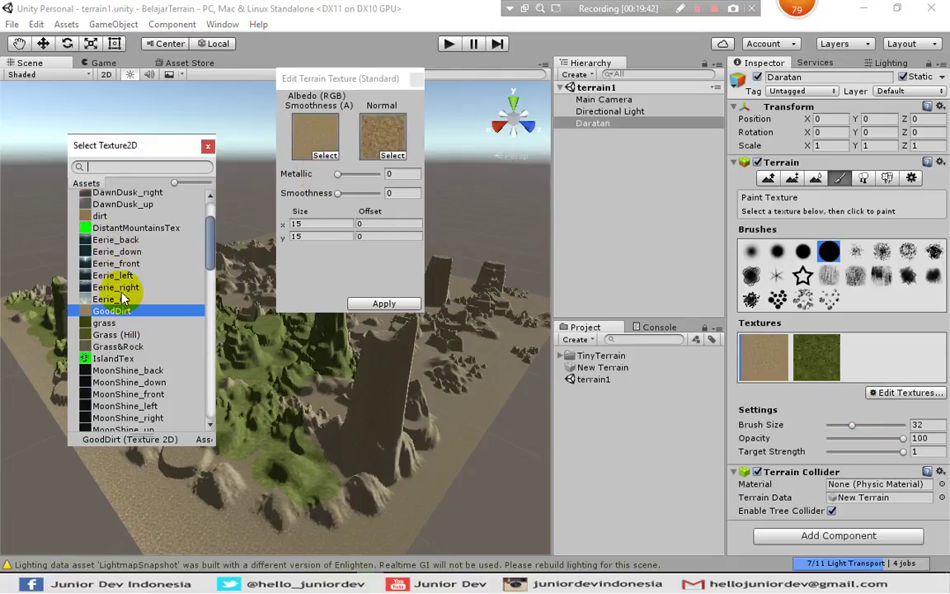
{"action": "scroll", "coordinate": [124, 297], "scroll_direction": "down", "scroll_amount": 8}
{"action": "scroll", "coordinate": [128, 305], "scroll_direction": "down", "scroll_amount": 7}
{"action": "scroll", "coordinate": [127, 305], "scroll_direction": "up", "scroll_amount": 4}
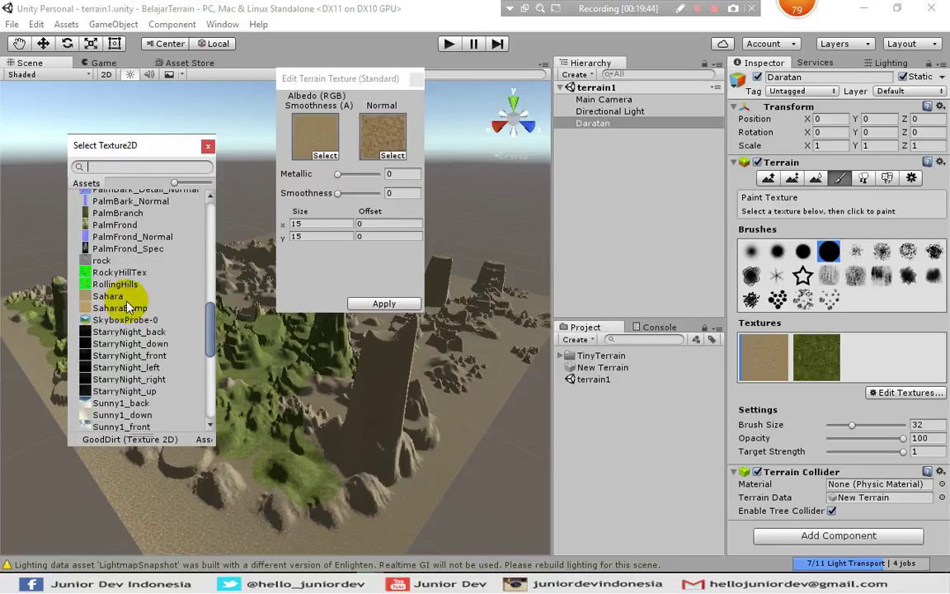
{"action": "left_click", "coordinate": [108, 296]}
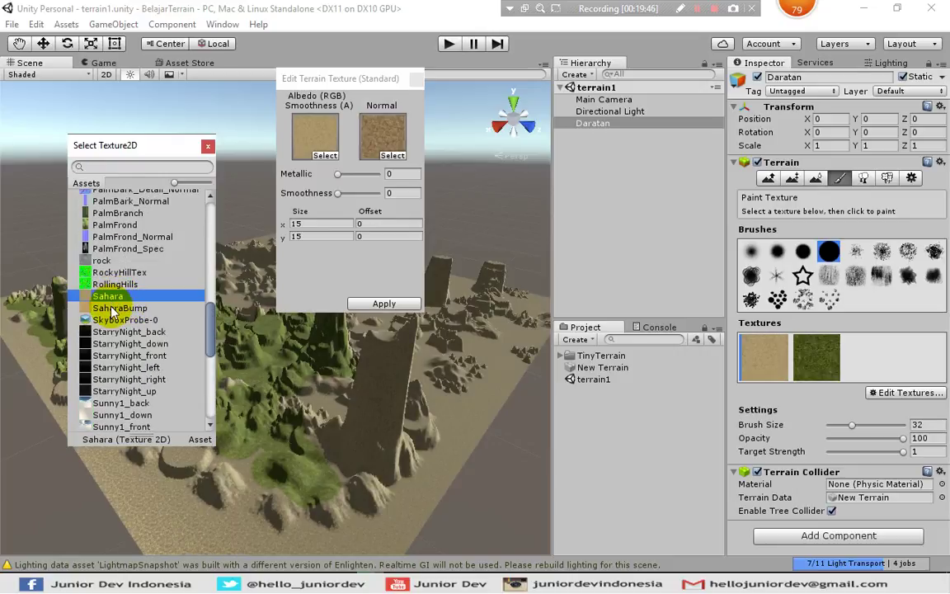
{"action": "left_click", "coordinate": [208, 145]}
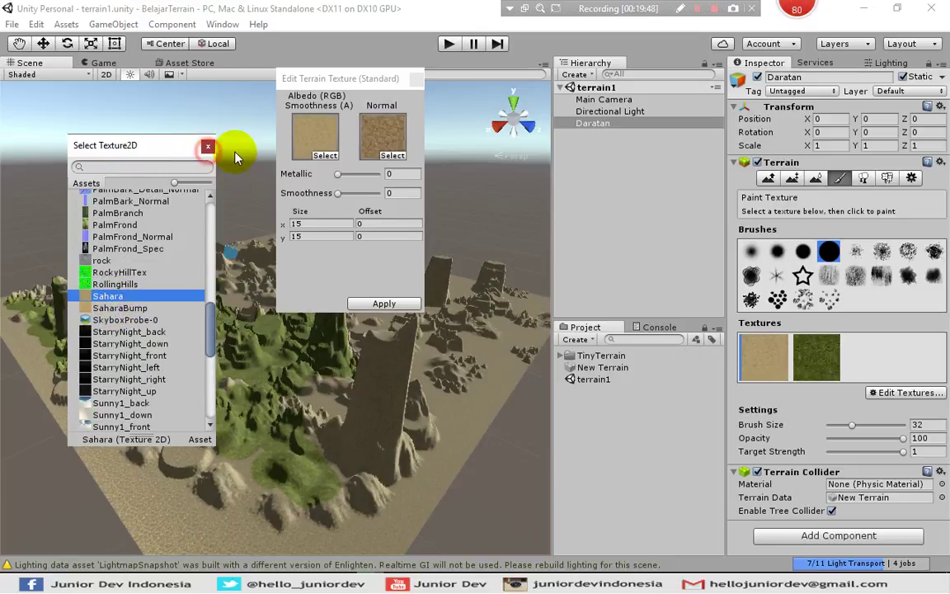
Set the sand texture's normal map to GoodDirt and apply the texture changes
{"action": "left_click", "coordinate": [391, 155]}
{"action": "scroll", "coordinate": [121, 311], "scroll_direction": "down", "scroll_amount": 10}
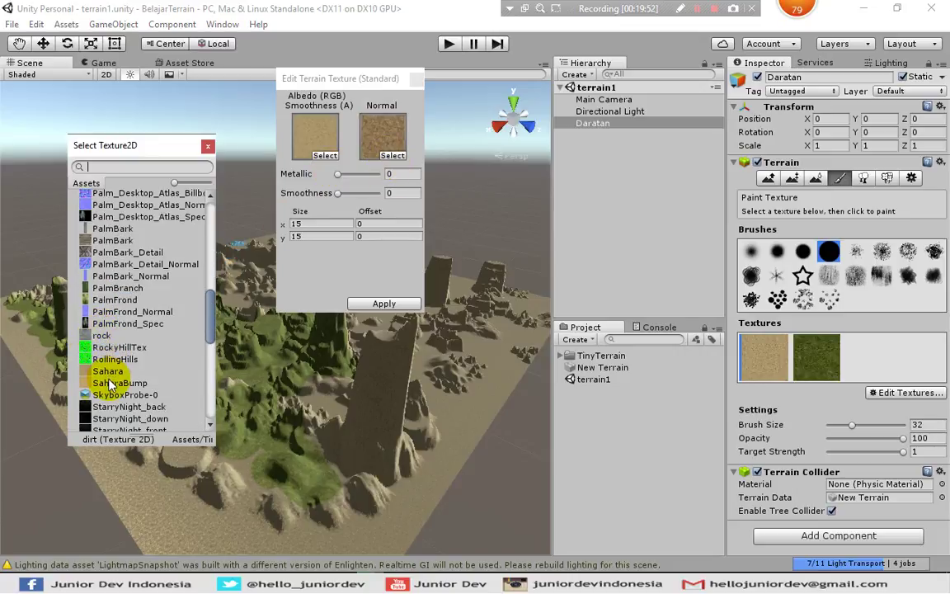
{"action": "left_click", "coordinate": [110, 383]}
{"action": "left_click", "coordinate": [108, 371]}
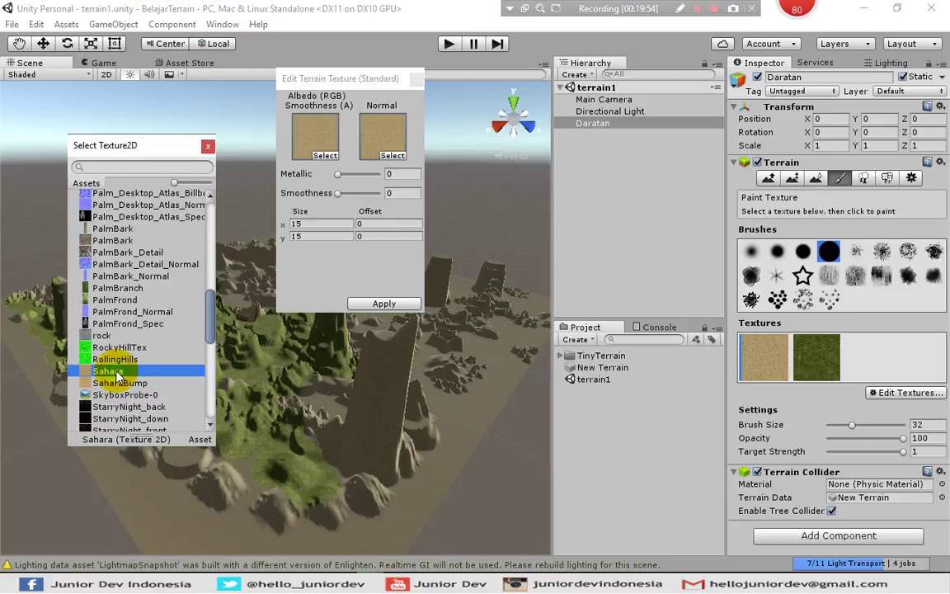
{"action": "scroll", "coordinate": [119, 367], "scroll_direction": "up", "scroll_amount": 15}
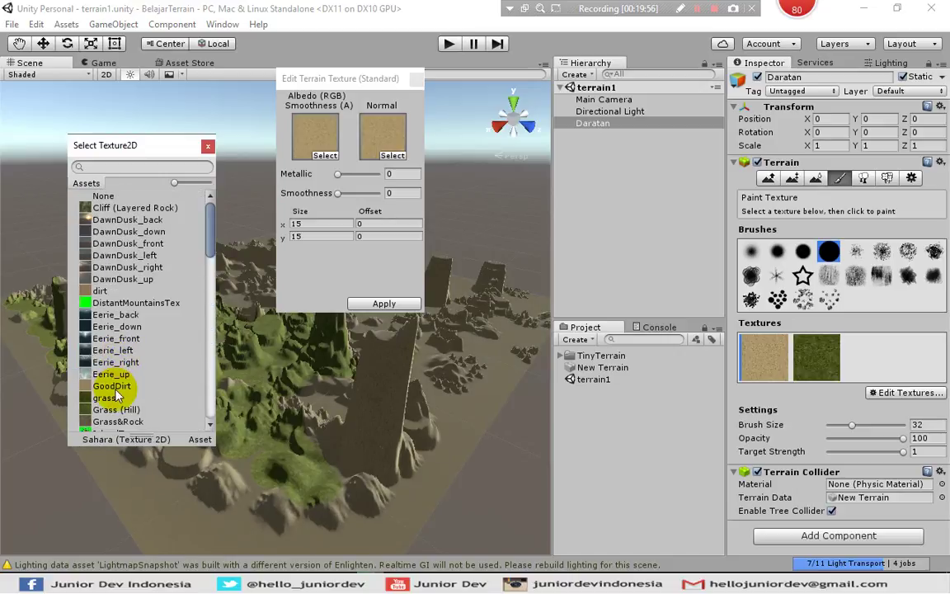
{"action": "left_click", "coordinate": [113, 386]}
{"action": "left_click", "coordinate": [208, 148]}
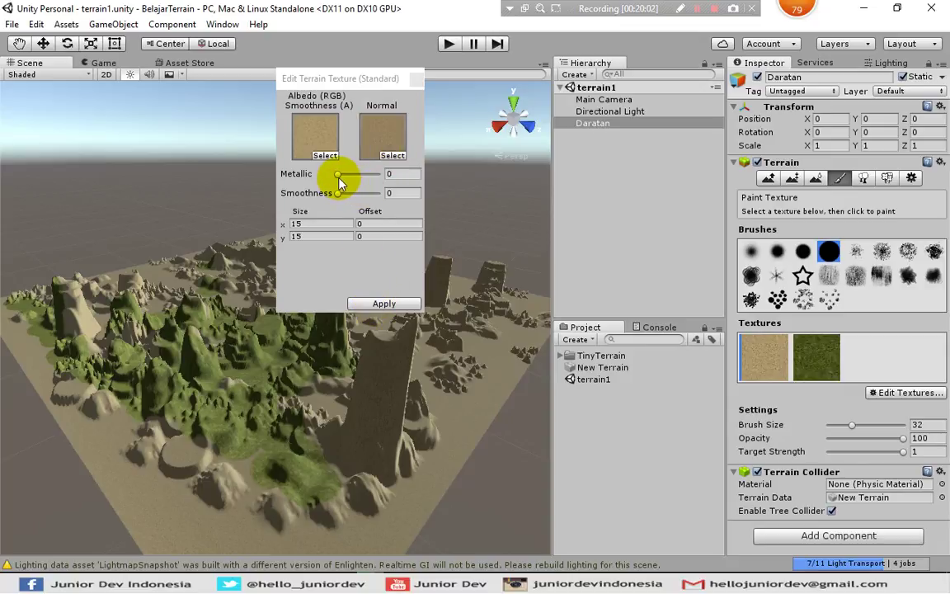
{"action": "left_click", "coordinate": [378, 304]}
Paint the grass texture over the bare sandy valley and slopes beside the flat-topped plateau
{"action": "scroll", "coordinate": [240, 452], "scroll_direction": "up", "scroll_amount": 10}
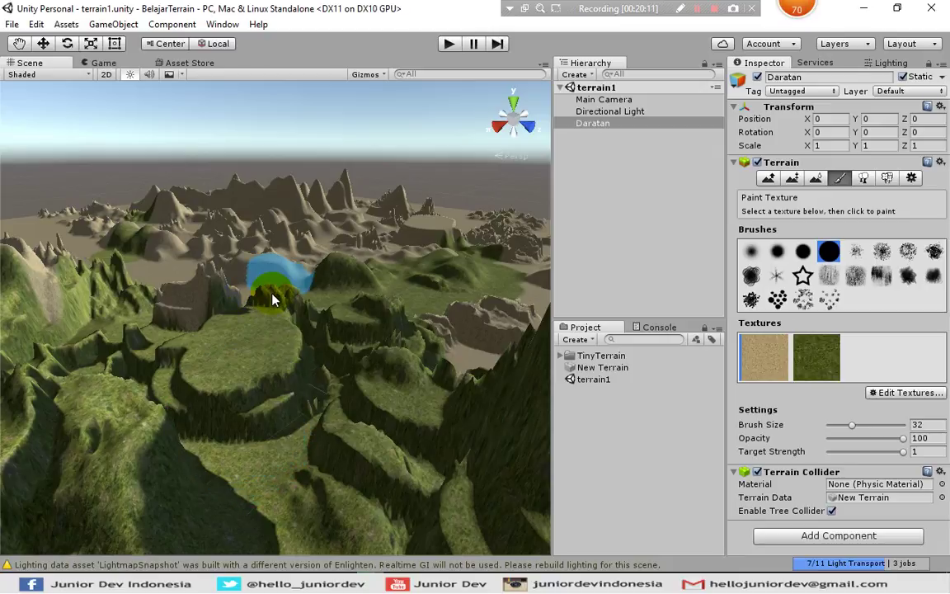
{"action": "scroll", "coordinate": [274, 297], "scroll_direction": "up", "scroll_amount": 4}
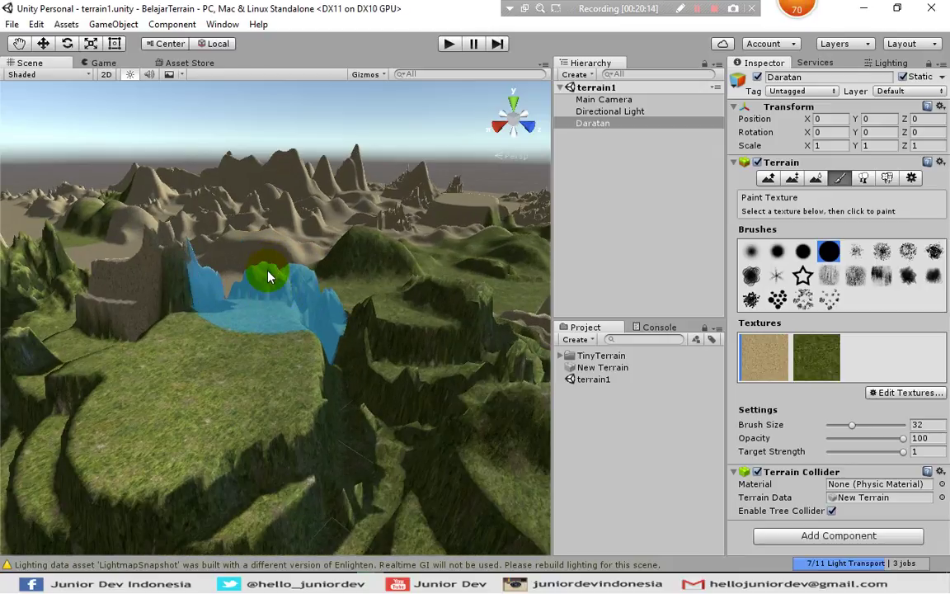
{"action": "scroll", "coordinate": [255, 297], "scroll_direction": "up", "scroll_amount": 3}
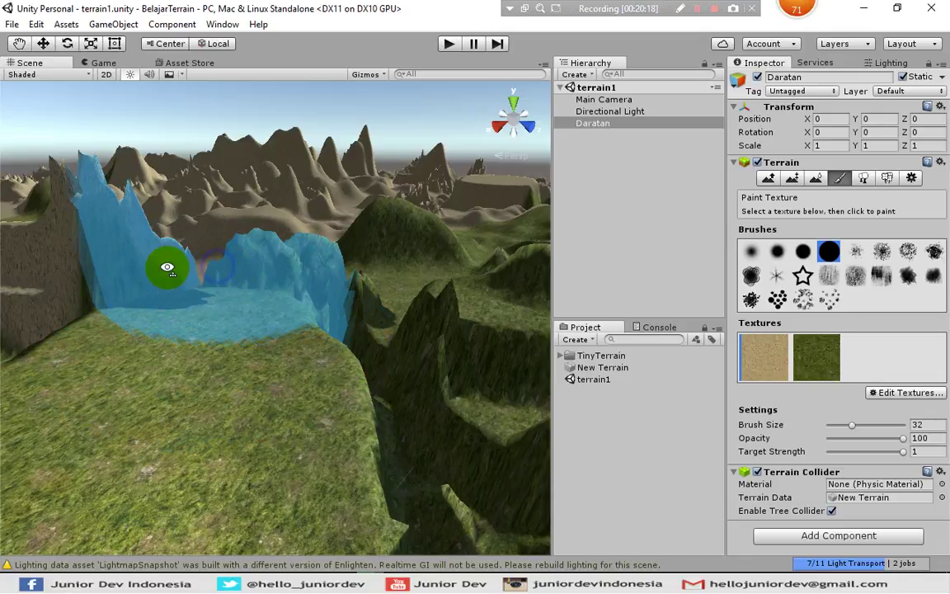
{"action": "left_click_drag", "start_coordinate": [165, 265], "coordinate": [16, 266], "text": "alt"}
{"action": "mouse_move", "coordinate": [16, 266]}
{"action": "right_mouse_down"}
{"action": "mouse_move", "coordinate": [4, 268]}
{"action": "mouse_move", "coordinate": [905, 268]}
{"action": "mouse_move", "coordinate": [625, 282]}
{"action": "mouse_move", "coordinate": [645, 297]}
{"action": "mouse_move", "coordinate": [786, 277]}
{"action": "mouse_move", "coordinate": [877, 250]}
{"action": "mouse_move", "coordinate": [924, 250]}
{"action": "mouse_move", "coordinate": [18, 247]}
{"action": "mouse_move", "coordinate": [236, 257]}
{"action": "mouse_move", "coordinate": [121, 232]}
{"action": "mouse_move", "coordinate": [4, 252]}
{"action": "mouse_move", "coordinate": [936, 251]}
{"action": "mouse_move", "coordinate": [812, 374]}
{"action": "right_mouse_up"}
{"action": "left_click", "coordinate": [820, 356]}
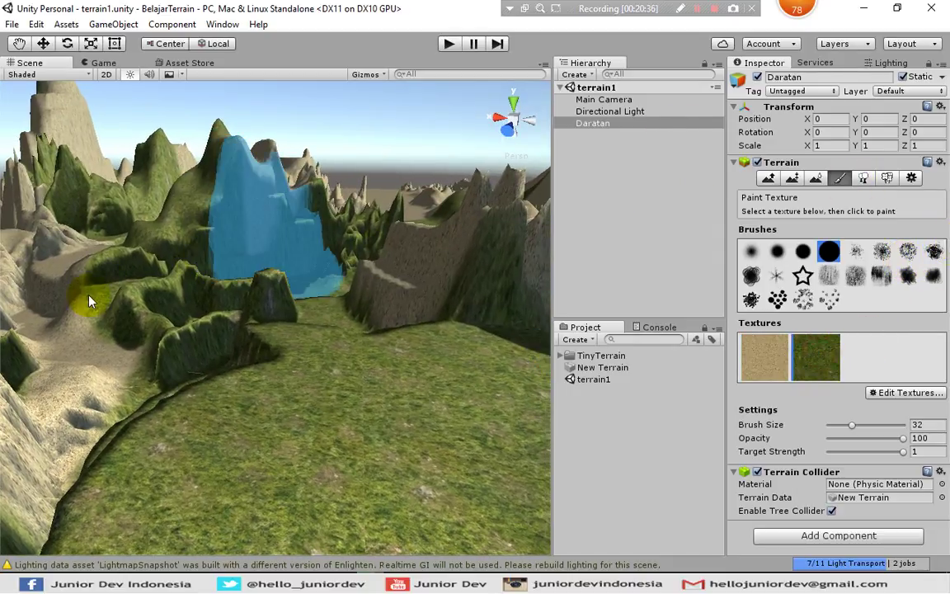
{"action": "right_click", "coordinate": [42, 367]}
{"action": "right_click_drag", "start_coordinate": [52, 412], "coordinate": [48, 233]}
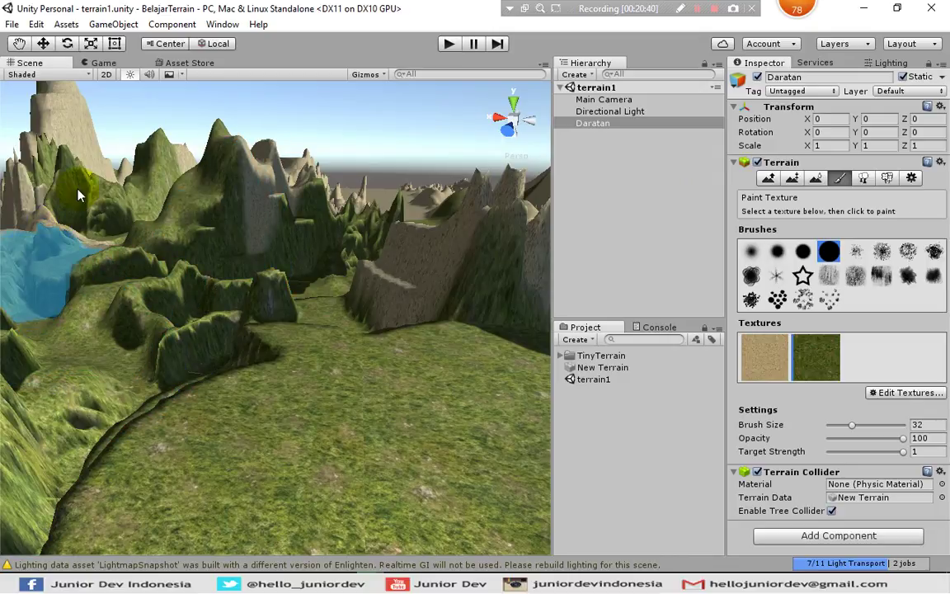
Add the Palm prefab as a terrain tree with a bend factor of 0
{"action": "left_click", "coordinate": [864, 179]}
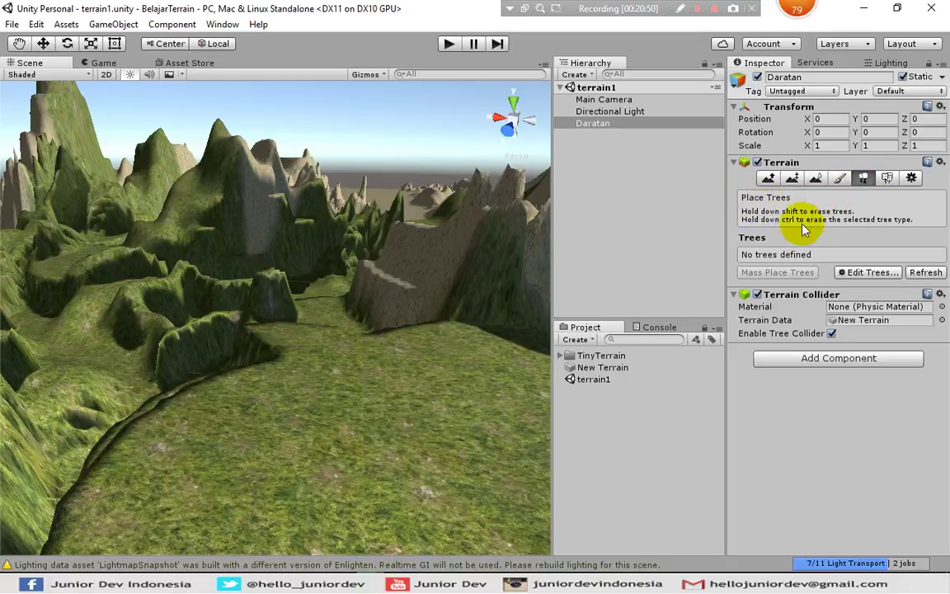
{"action": "left_click", "coordinate": [860, 275]}
{"action": "left_click", "coordinate": [867, 275]}
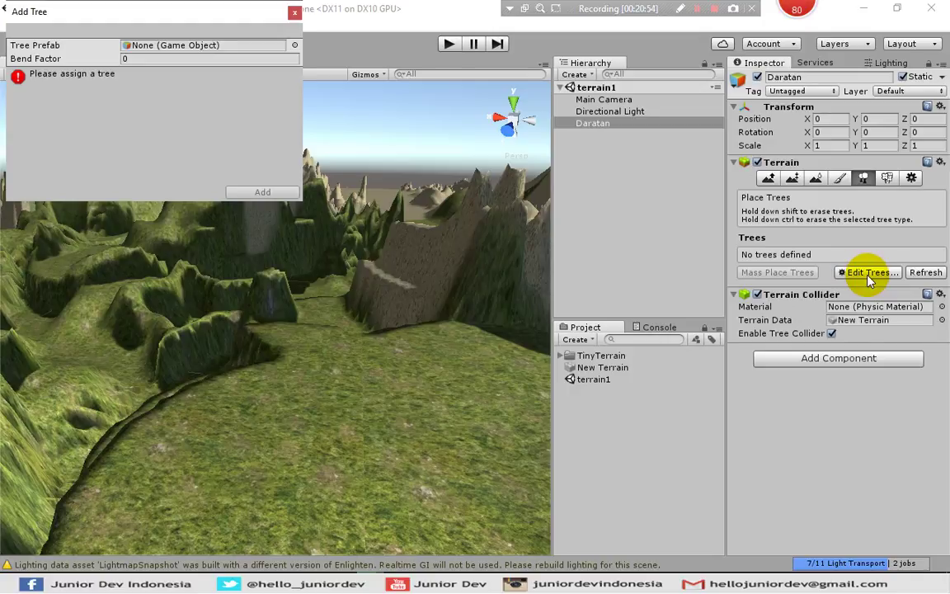
{"action": "left_click", "coordinate": [102, 29]}
{"action": "left_click_drag", "start_coordinate": [125, 30], "coordinate": [218, 81]}
{"action": "left_click", "coordinate": [391, 110]}
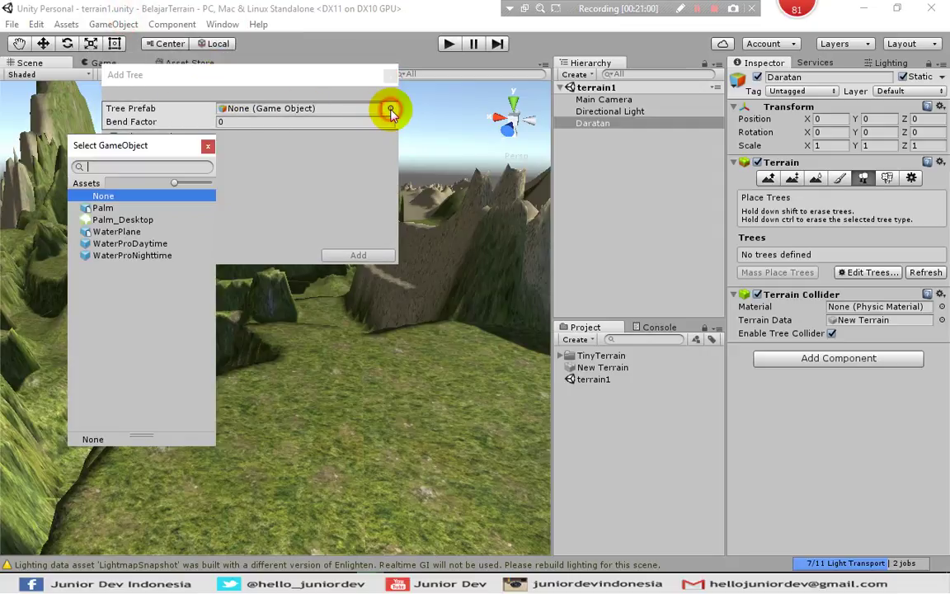
{"action": "left_click", "coordinate": [114, 210]}
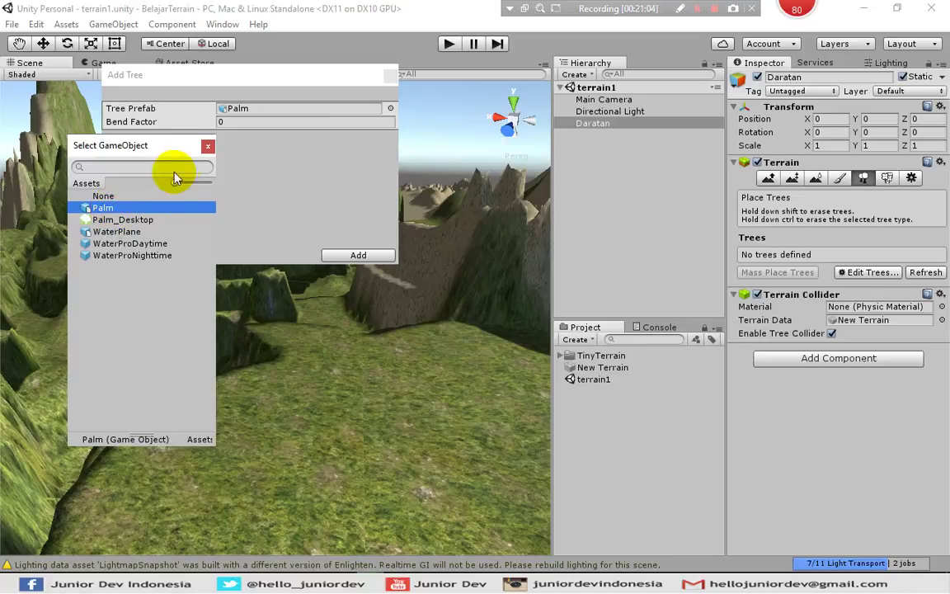
{"action": "left_click", "coordinate": [207, 147]}
{"action": "left_click", "coordinate": [358, 255]}
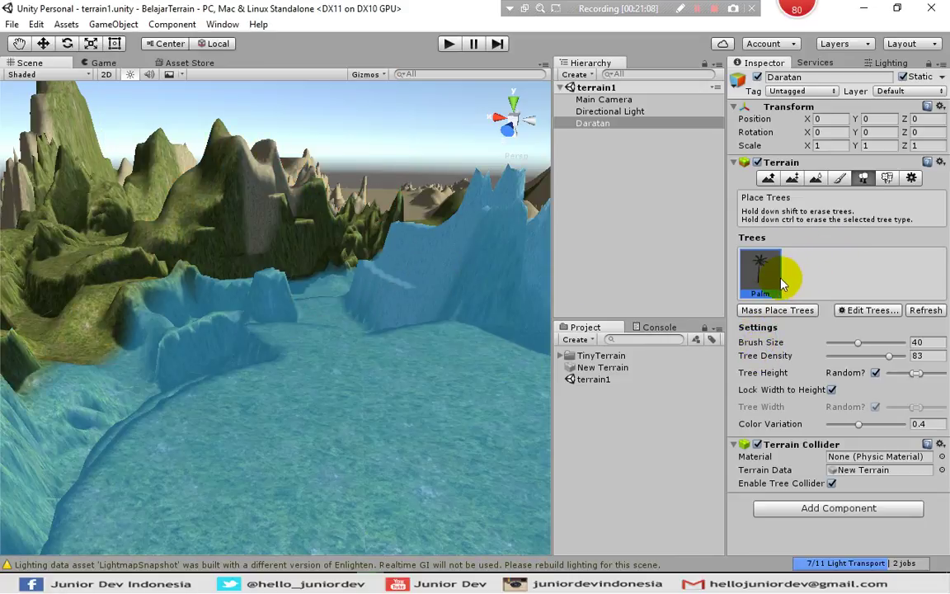
Try to plant palm trees on the grassy plateau and the low ground beside the grassy mountains
{"action": "mouse_move", "coordinate": [462, 335]}
{"action": "left_mouse_down"}
{"action": "mouse_move", "coordinate": [462, 343]}
{"action": "mouse_move", "coordinate": [403, 336]}
{"action": "mouse_move", "coordinate": [378, 365]}
{"action": "mouse_move", "coordinate": [429, 376]}
{"action": "left_mouse_up"}
{"action": "scroll", "coordinate": [403, 337], "scroll_direction": "down", "scroll_amount": 10}
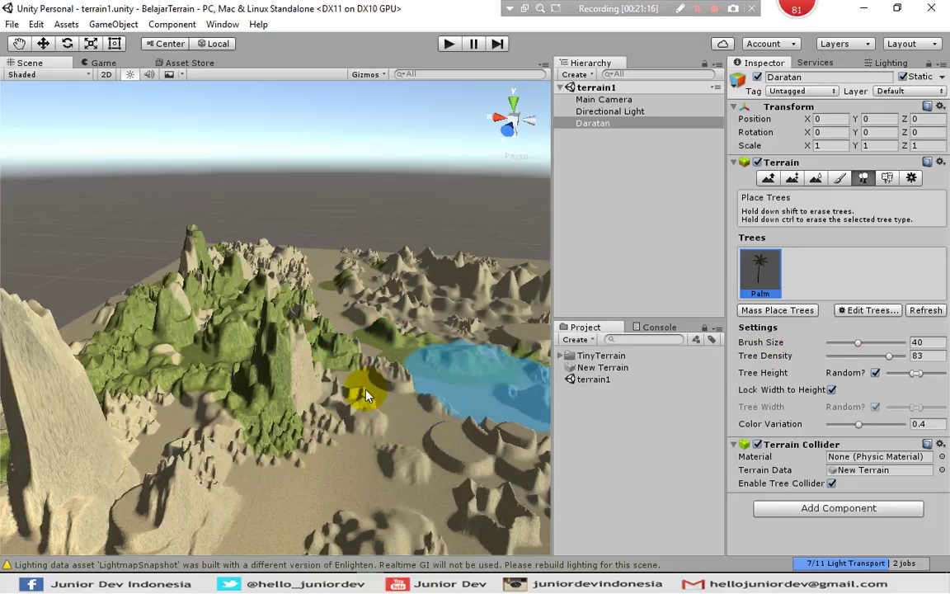
{"action": "left_click", "coordinate": [386, 379]}
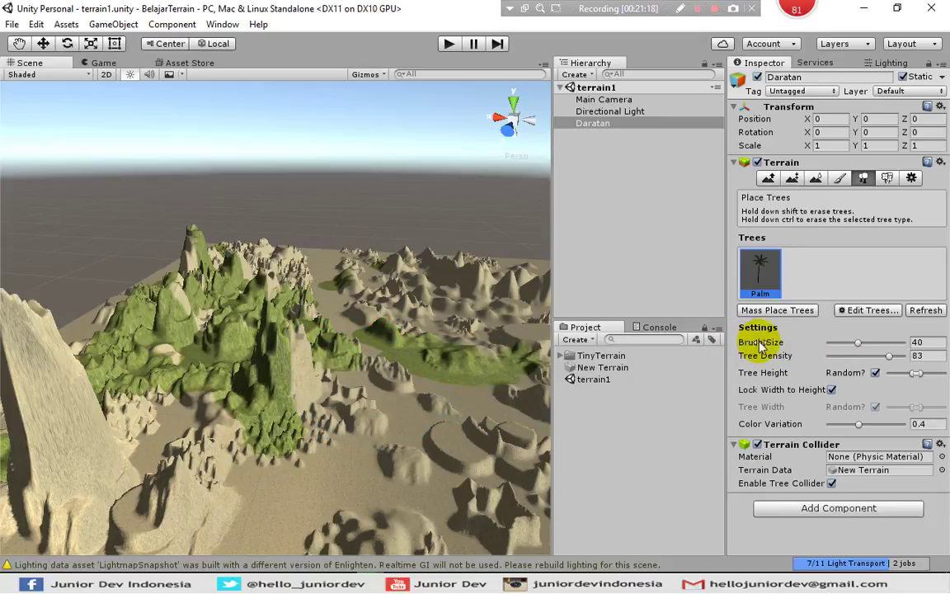
Configure tree placement with brush size 48.5, tree density 88 and color variation 0.66, testing the brush around the tall mountain
{"action": "left_click_drag", "start_coordinate": [856, 346], "coordinate": [865, 342]}
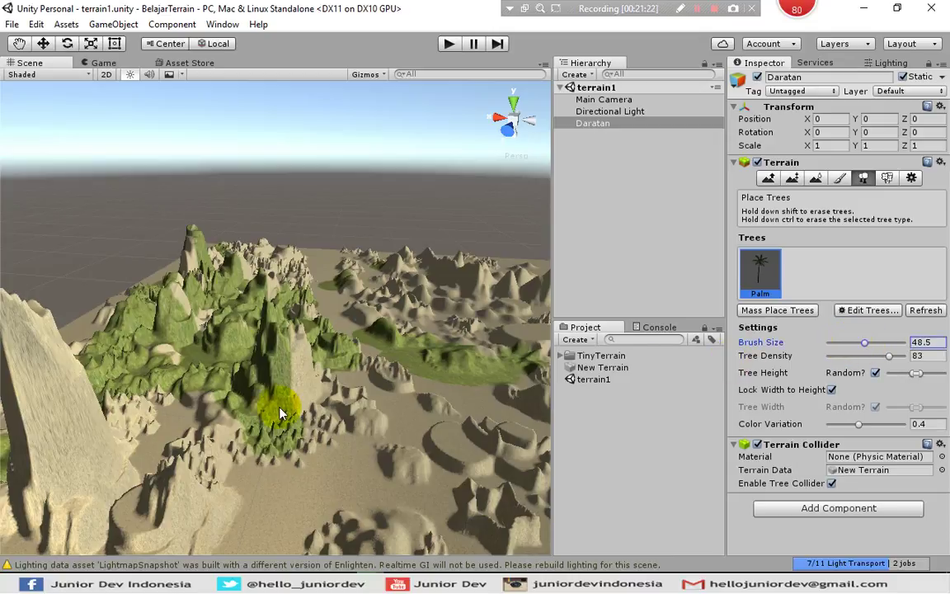
{"action": "left_click", "coordinate": [322, 412]}
{"action": "left_click", "coordinate": [333, 431]}
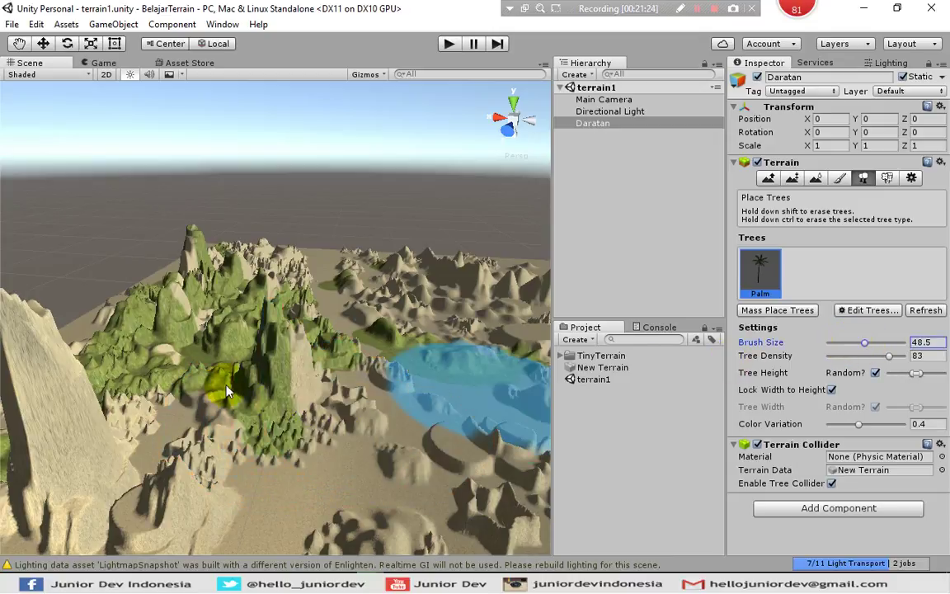
{"action": "left_click", "coordinate": [227, 423]}
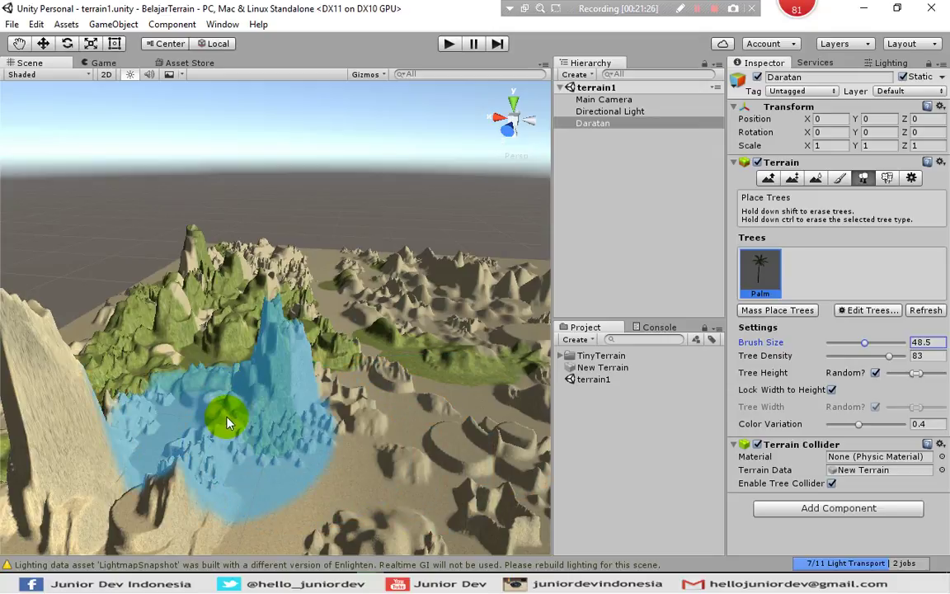
{"action": "left_click_drag", "start_coordinate": [227, 423], "coordinate": [235, 420]}
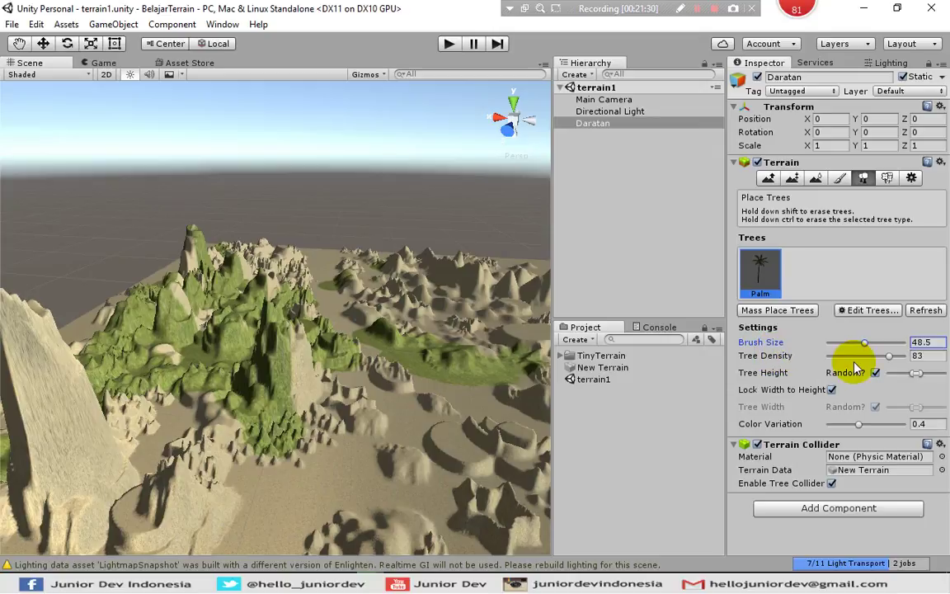
{"action": "mouse_move", "coordinate": [889, 361]}
{"action": "left_mouse_down"}
{"action": "mouse_move", "coordinate": [906, 364]}
{"action": "mouse_move", "coordinate": [896, 363]}
{"action": "left_mouse_up"}
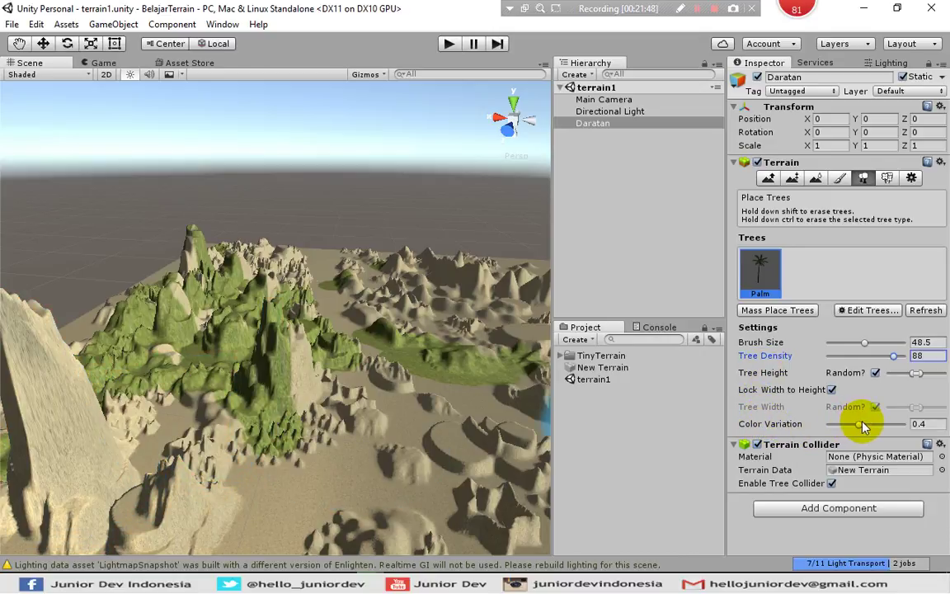
{"action": "left_click_drag", "start_coordinate": [854, 429], "coordinate": [875, 428]}
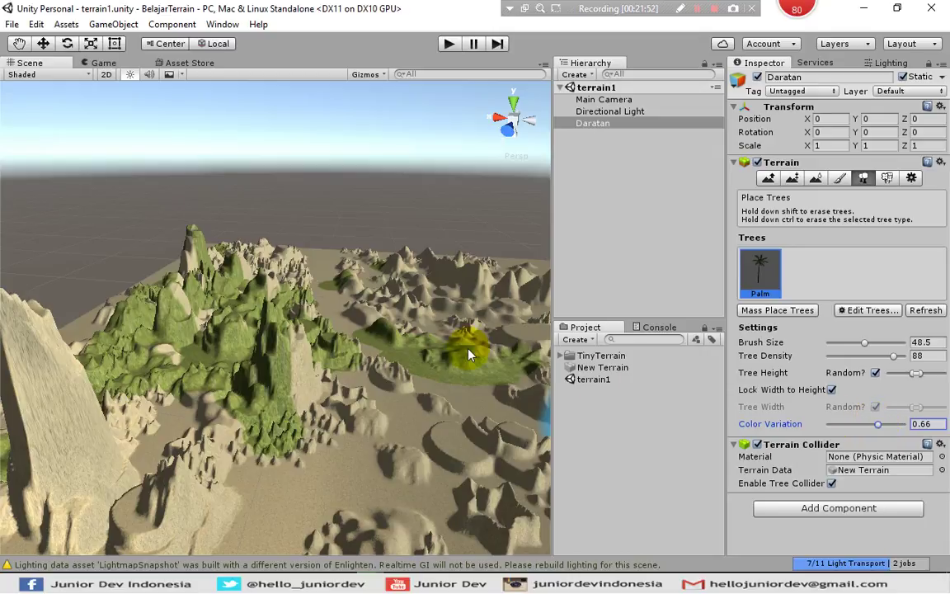
Plant palm trees across the grassy mountains and on the hills behind the grassy strip
{"action": "left_click", "coordinate": [209, 400]}
{"action": "mouse_move", "coordinate": [336, 434]}
{"action": "right_mouse_down"}
{"action": "mouse_move", "coordinate": [290, 456]}
{"action": "mouse_move", "coordinate": [303, 500]}
{"action": "mouse_move", "coordinate": [276, 492]}
{"action": "mouse_move", "coordinate": [153, 363]}
{"action": "mouse_move", "coordinate": [136, 322]}
{"action": "right_mouse_up"}
{"action": "left_click_drag", "start_coordinate": [465, 304], "coordinate": [442, 412]}
{"action": "scroll", "coordinate": [441, 412], "scroll_direction": "down", "scroll_amount": 5}
{"action": "mouse_move", "coordinate": [165, 339]}
{"action": "left_mouse_down"}
{"action": "mouse_move", "coordinate": [155, 308]}
{"action": "mouse_move", "coordinate": [208, 294]}
{"action": "mouse_move", "coordinate": [238, 308]}
{"action": "mouse_move", "coordinate": [227, 272]}
{"action": "mouse_move", "coordinate": [212, 260]}
{"action": "left_mouse_up"}
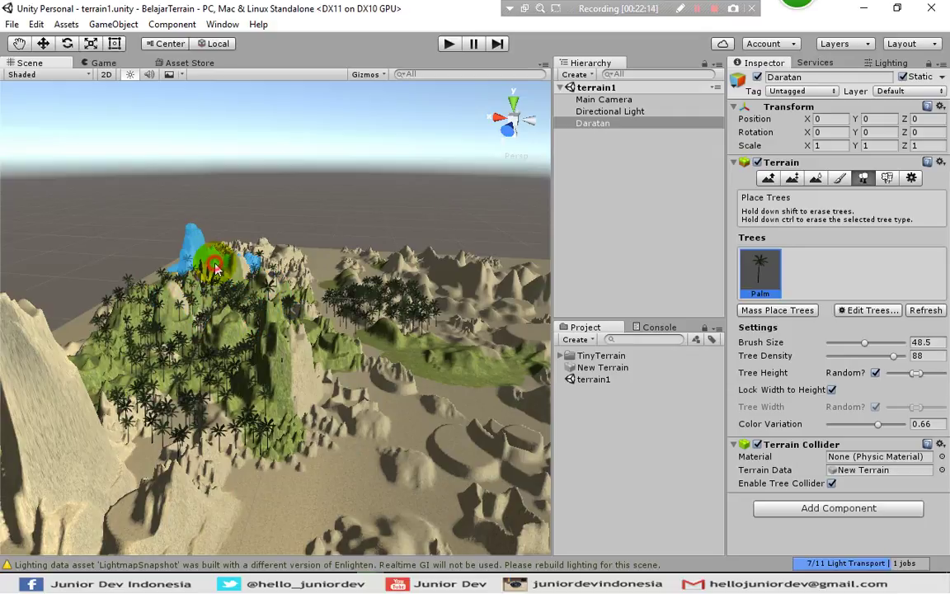
Mass-place 1000 palm trees across the terrain while keeping the existing trees
{"action": "left_click", "coordinate": [762, 312]}
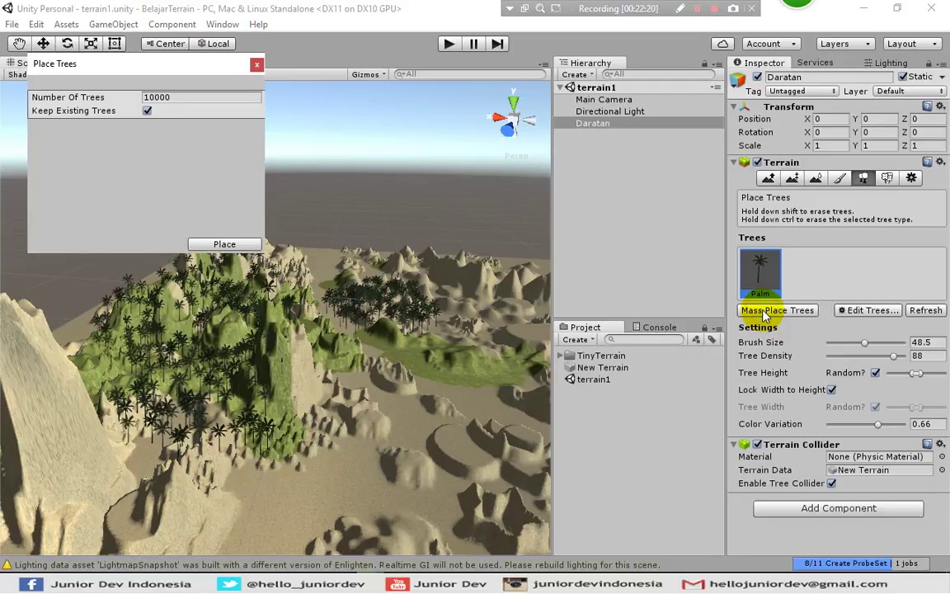
{"action": "left_click_drag", "start_coordinate": [173, 70], "coordinate": [306, 147]}
{"action": "left_click", "coordinate": [310, 175]}
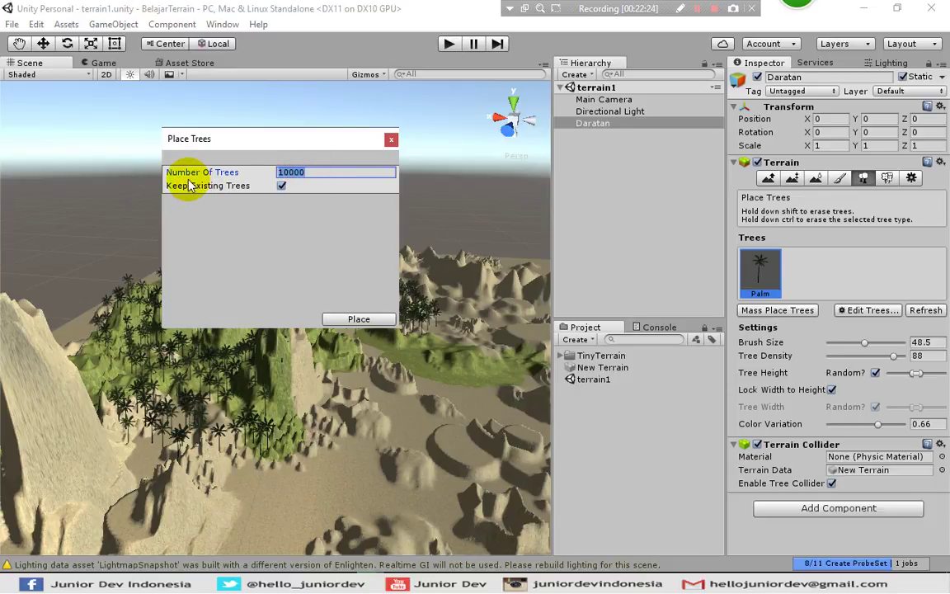
{"action": "left_click", "coordinate": [324, 171]}
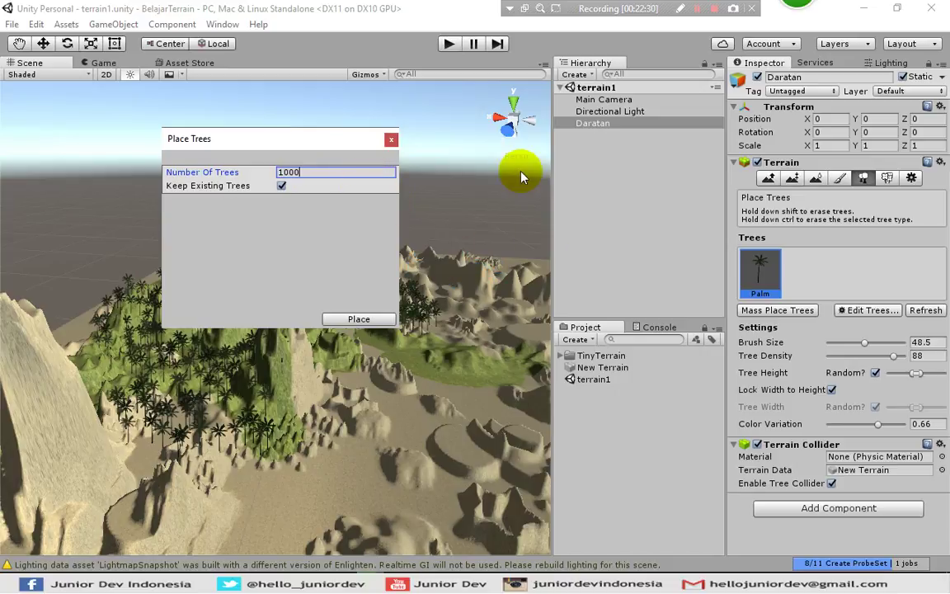
{"action": "left_click", "coordinate": [362, 319]}
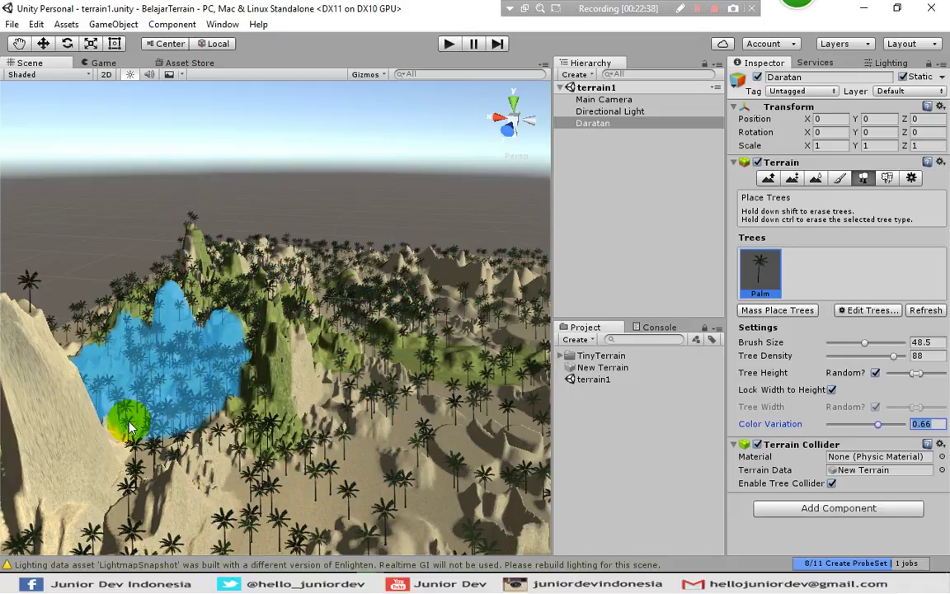
Inspect the mass-placed palms over the whole terrain and close up among the grassy mountains
{"action": "scroll", "coordinate": [131, 422], "scroll_direction": "down", "scroll_amount": 5}
{"action": "scroll", "coordinate": [132, 427], "scroll_direction": "down", "scroll_amount": 2}
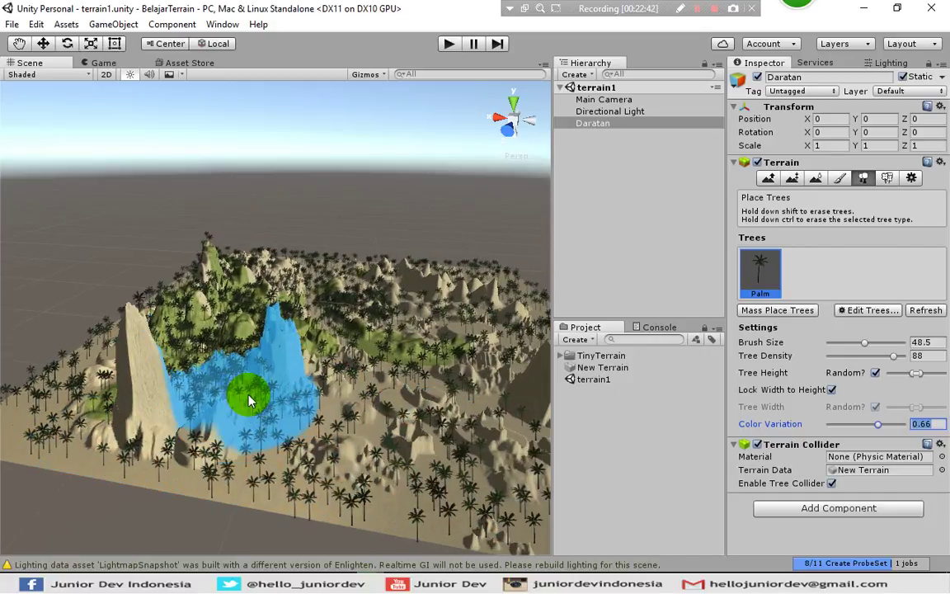
{"action": "scroll", "coordinate": [249, 394], "scroll_direction": "up", "scroll_amount": 6}
{"action": "scroll", "coordinate": [206, 400], "scroll_direction": "up", "scroll_amount": 8}
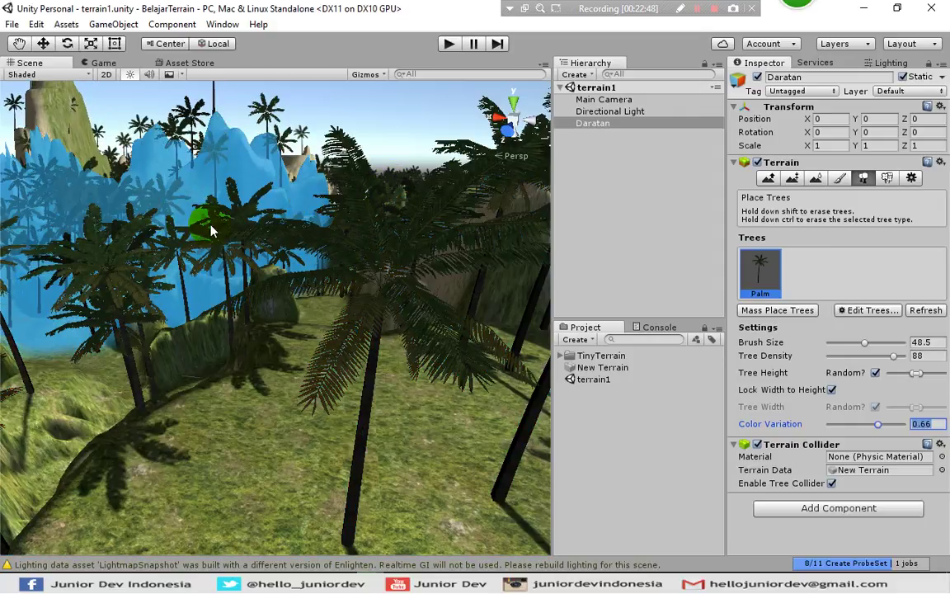
{"action": "middle_click_drag", "start_coordinate": [211, 213], "coordinate": [252, 257]}
{"action": "scroll", "coordinate": [251, 257], "scroll_direction": "up", "scroll_amount": 3}
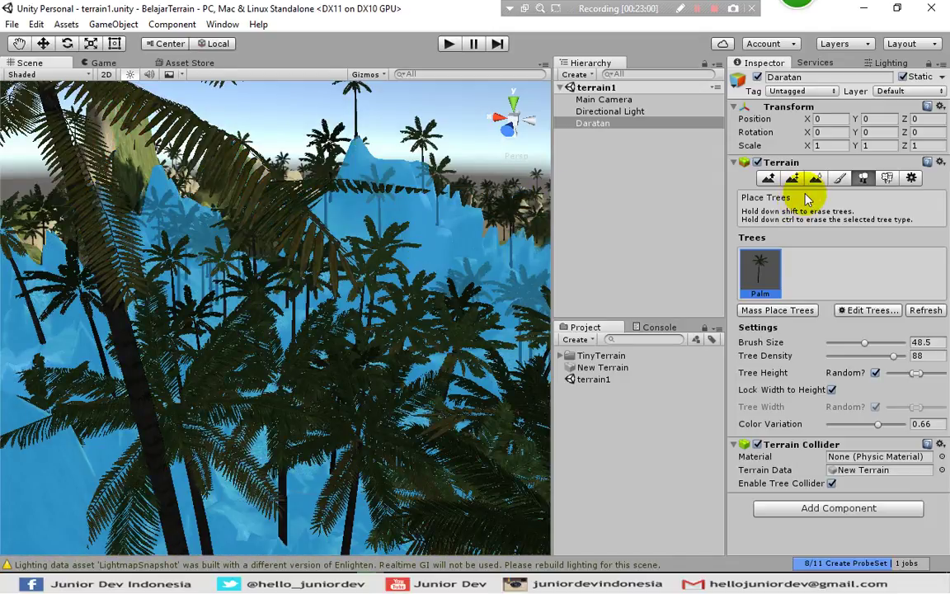
Start a new grass texture detail for the terrain and assign Grass (Hill) as its detail texture
{"action": "left_click", "coordinate": [887, 179]}
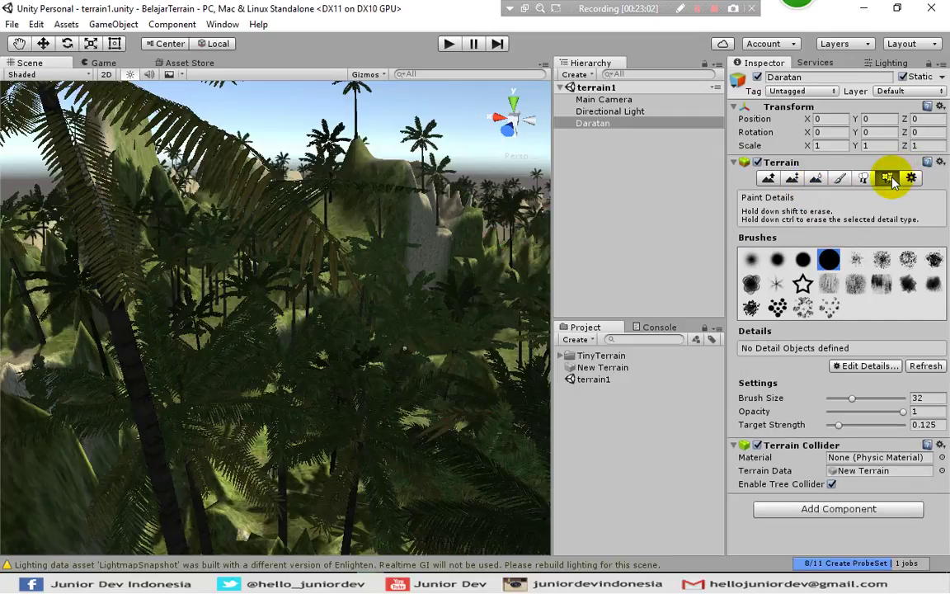
{"action": "left_click", "coordinate": [860, 367]}
{"action": "left_click", "coordinate": [860, 369]}
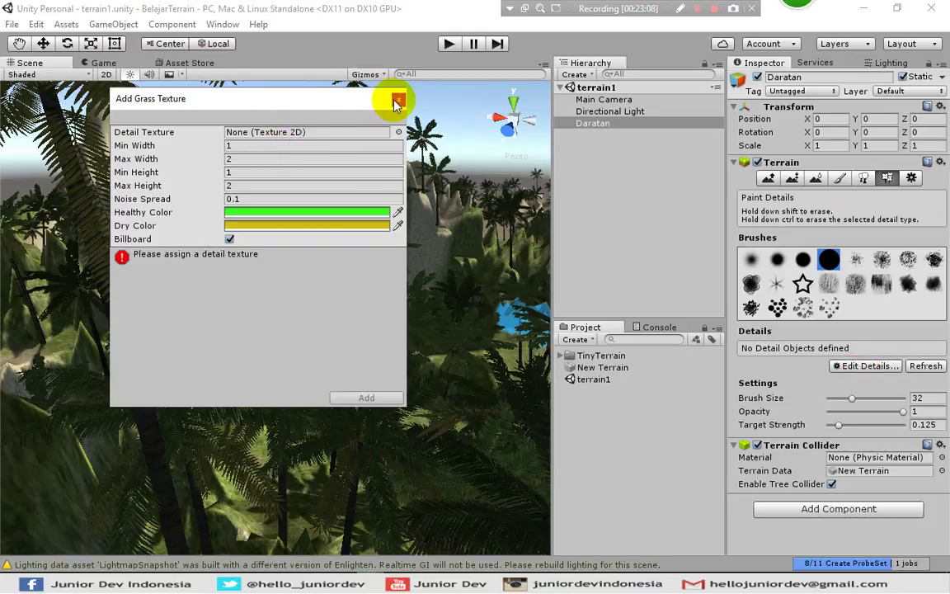
{"action": "left_click", "coordinate": [399, 134]}
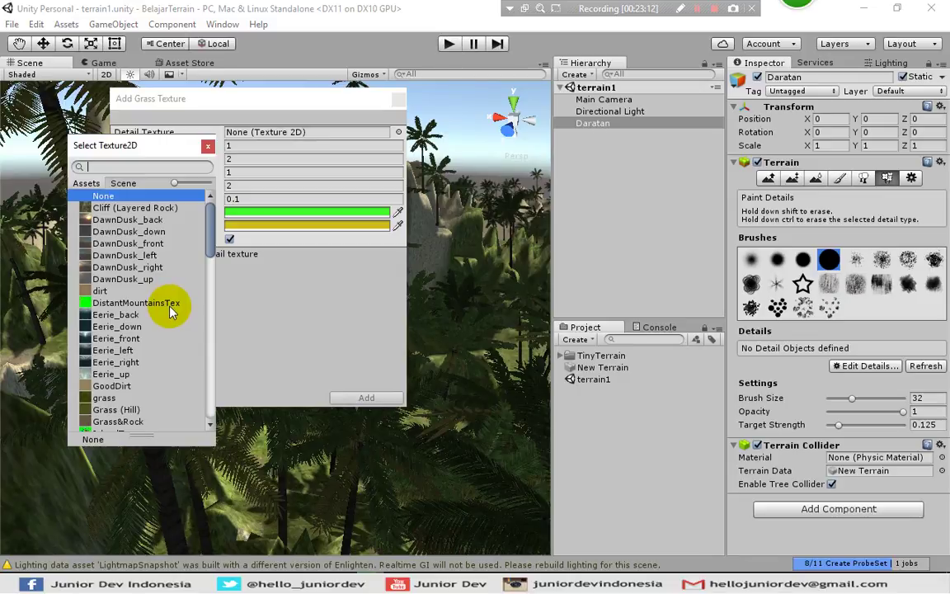
{"action": "scroll", "coordinate": [165, 303], "scroll_direction": "down", "scroll_amount": 15}
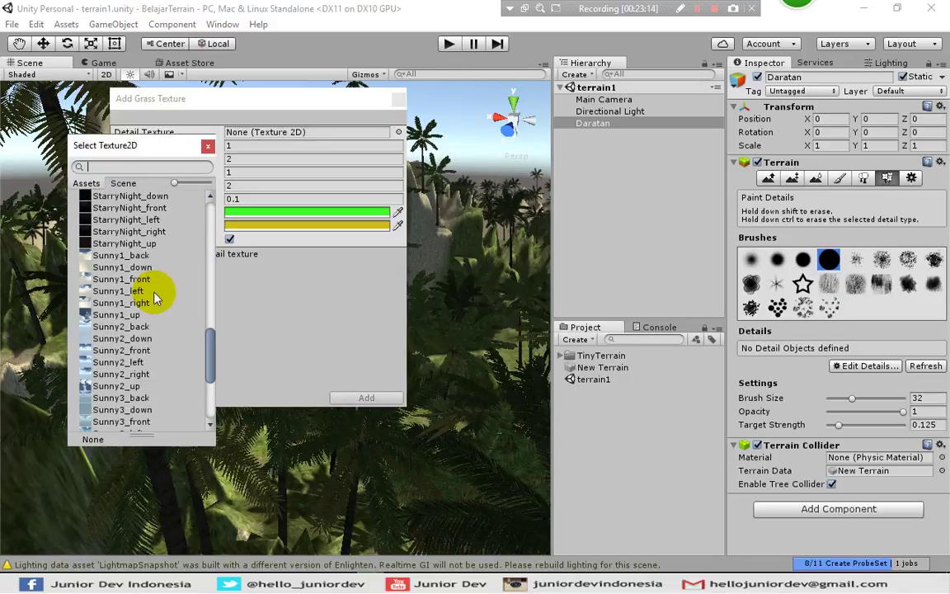
{"action": "scroll", "coordinate": [155, 298], "scroll_direction": "up", "scroll_amount": 10}
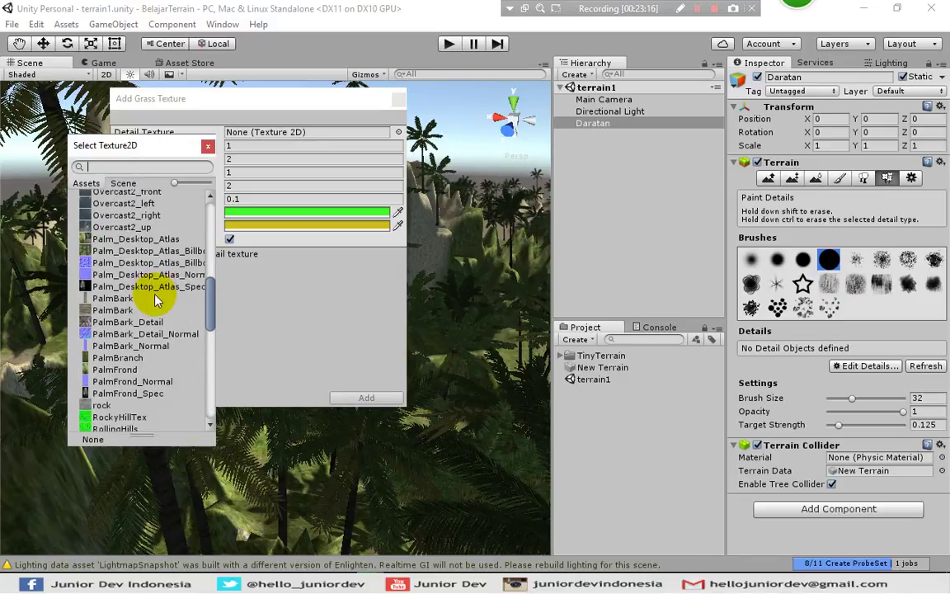
{"action": "scroll", "coordinate": [157, 300], "scroll_direction": "up", "scroll_amount": 5}
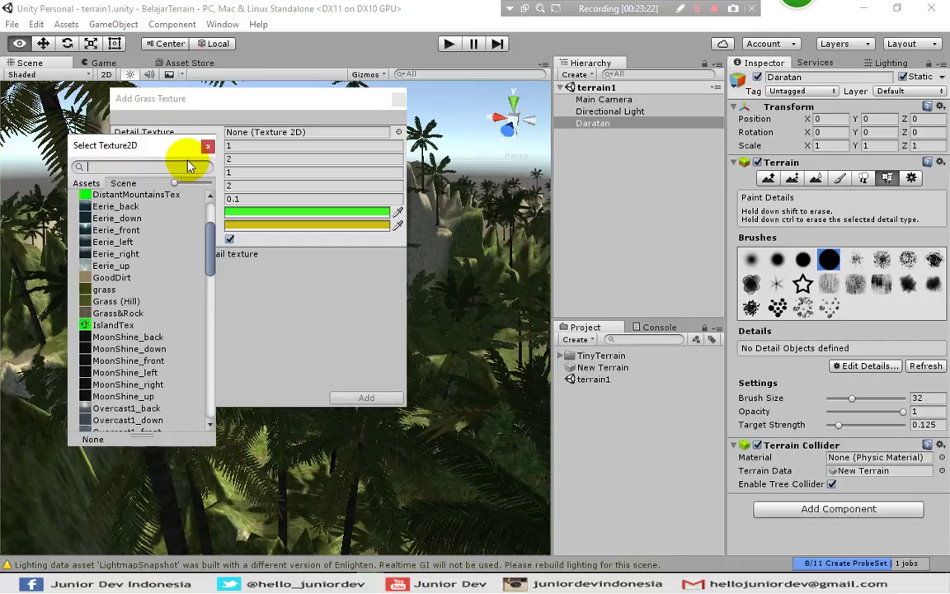
{"action": "type", "text": "grass"}
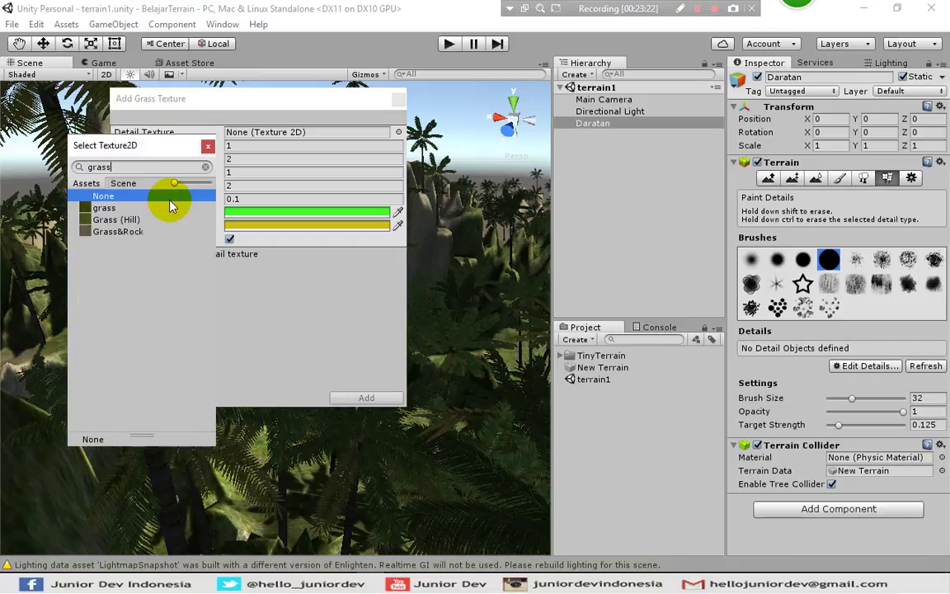
{"action": "left_click", "coordinate": [120, 221]}
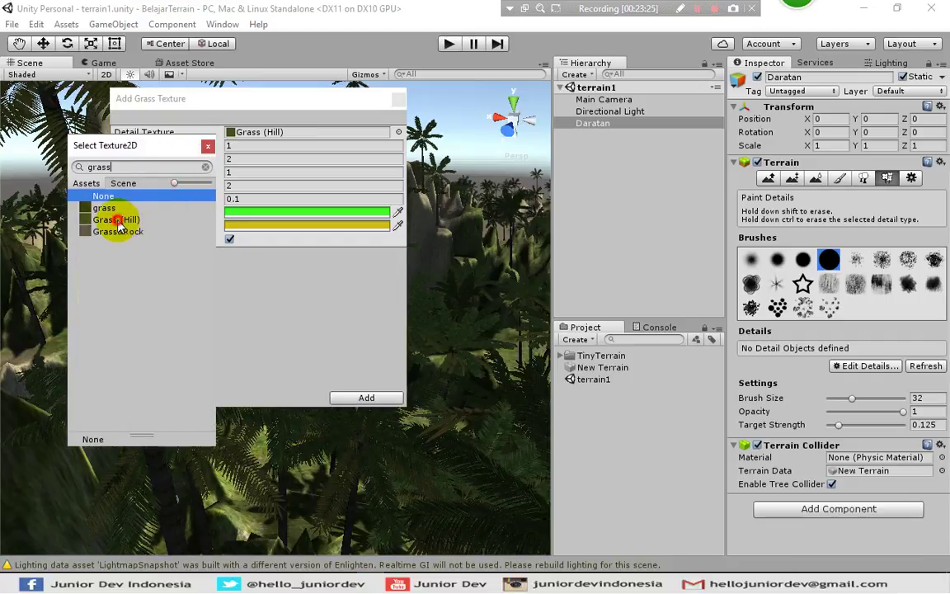
{"action": "left_click", "coordinate": [207, 147]}
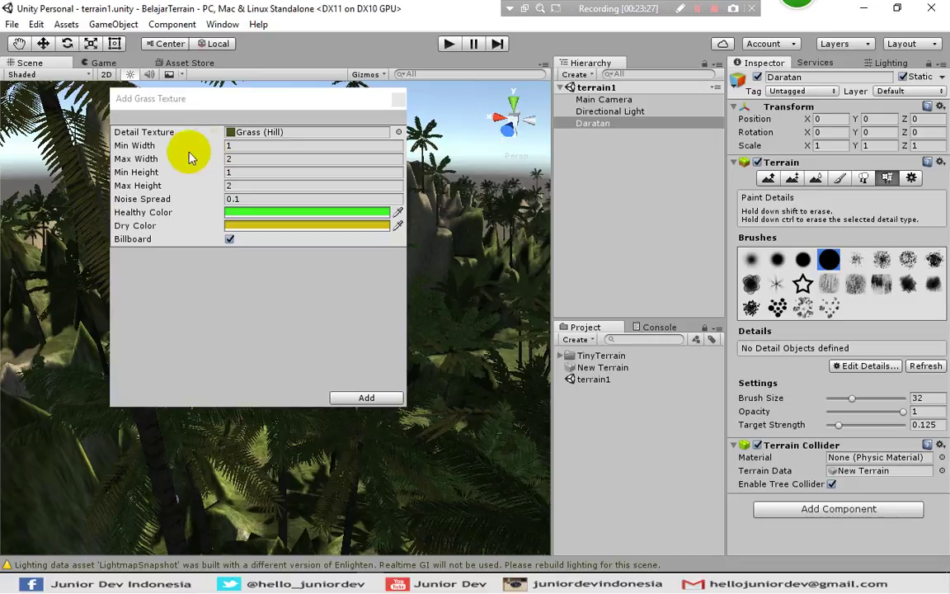
Review the width, height, noise spread and color settings, then add the Grass (Hill) detail with its default values
{"action": "left_click", "coordinate": [134, 149]}
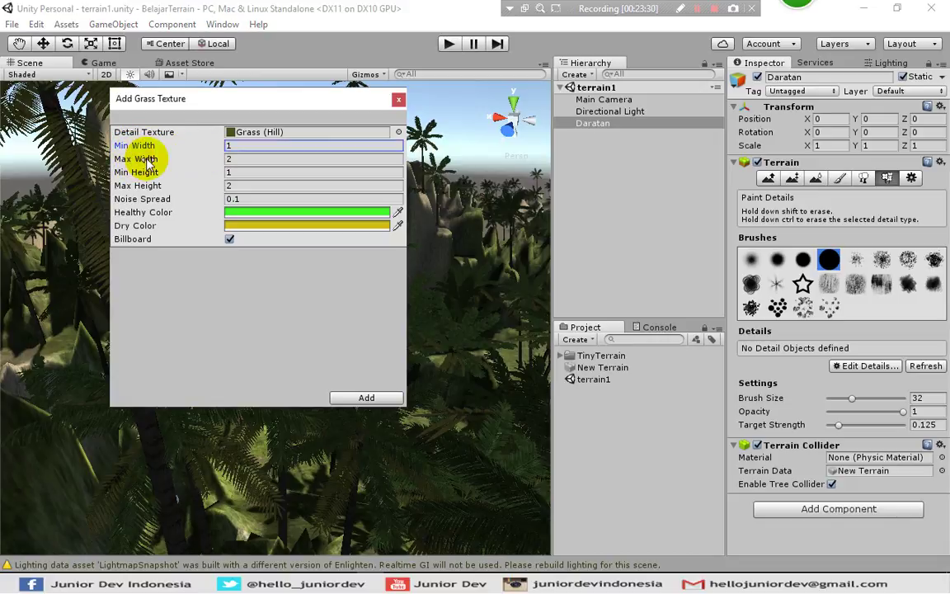
{"action": "left_click", "coordinate": [136, 159]}
{"action": "left_click", "coordinate": [147, 173]}
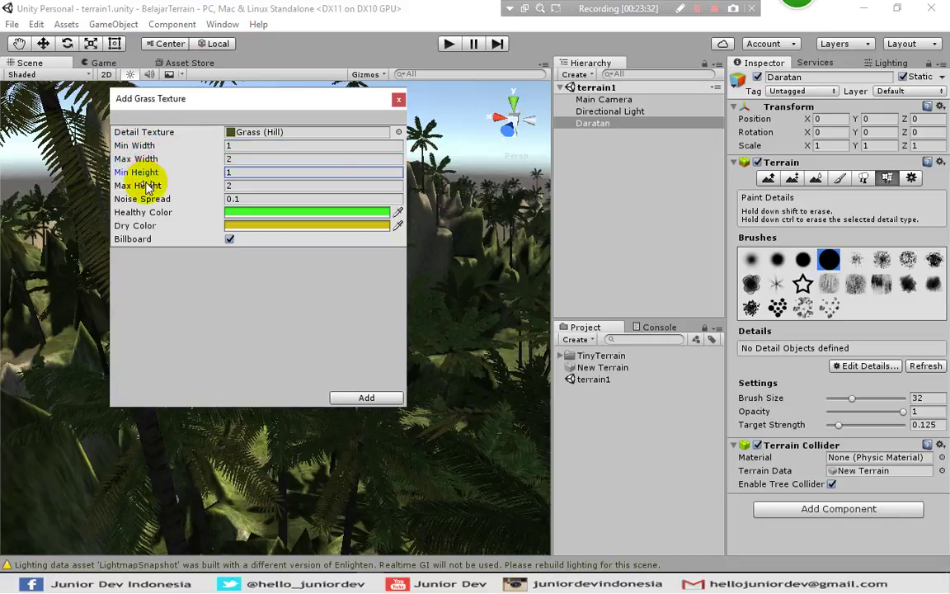
{"action": "left_click", "coordinate": [144, 185]}
{"action": "left_click", "coordinate": [141, 200]}
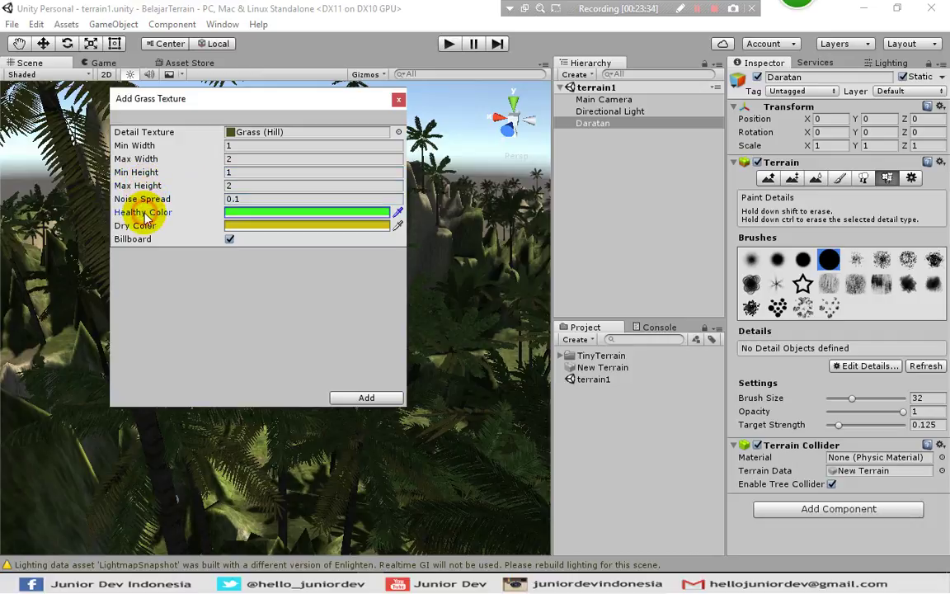
{"action": "left_click", "coordinate": [144, 214]}
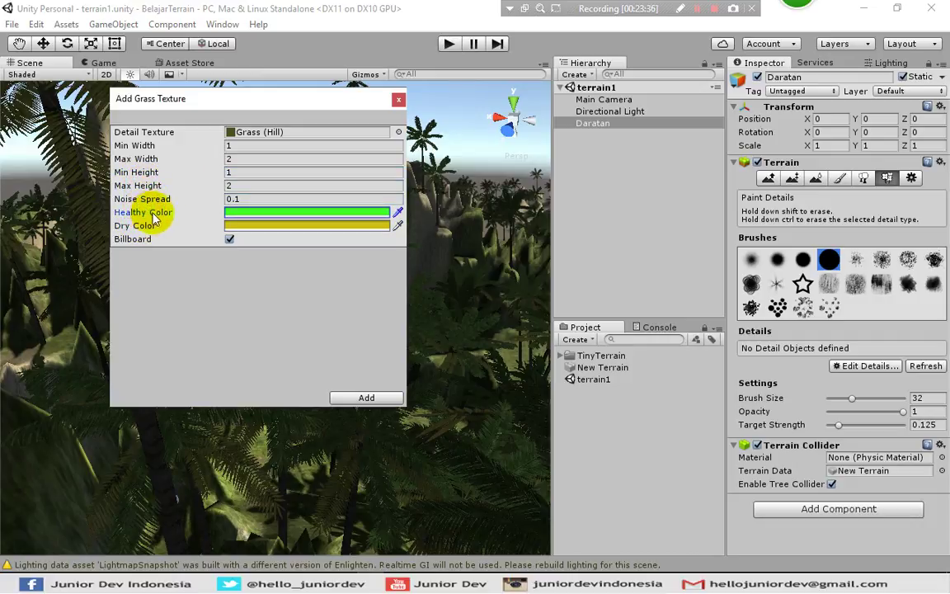
{"action": "left_click", "coordinate": [141, 227]}
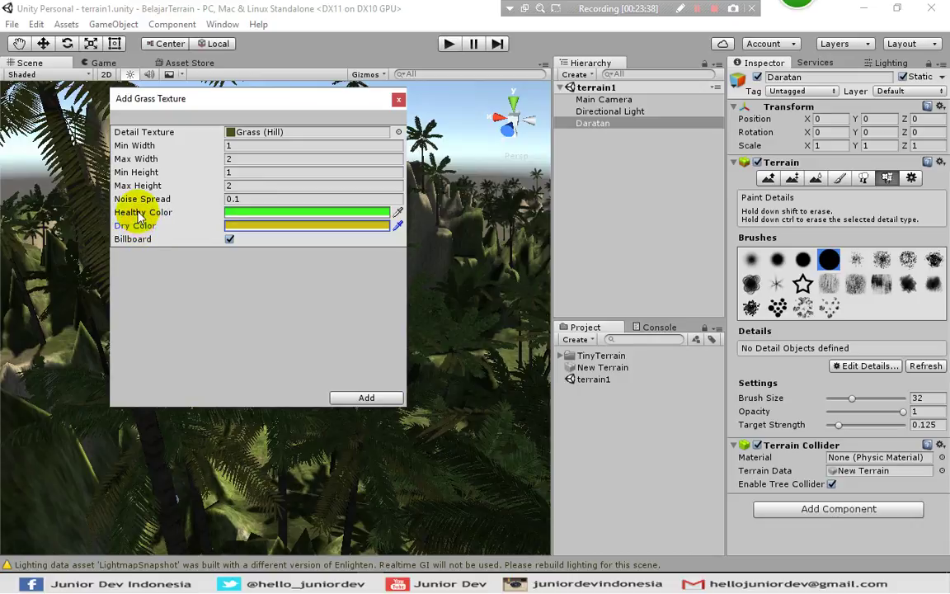
{"action": "left_click", "coordinate": [366, 398]}
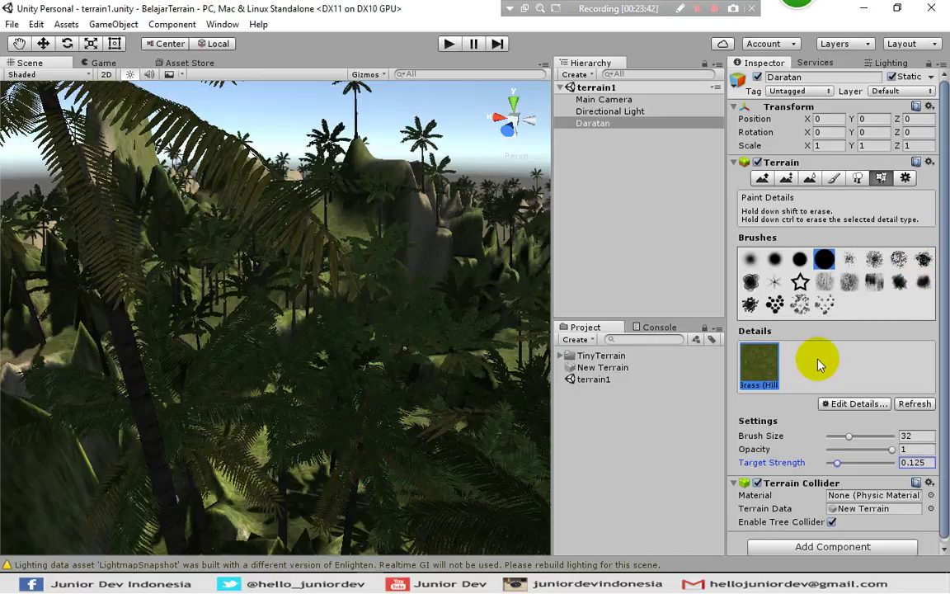
Try to paint Grass (Hill) details on the grassy plateau with the default brush settings
{"action": "scroll", "coordinate": [509, 355], "scroll_direction": "down", "scroll_amount": 10}
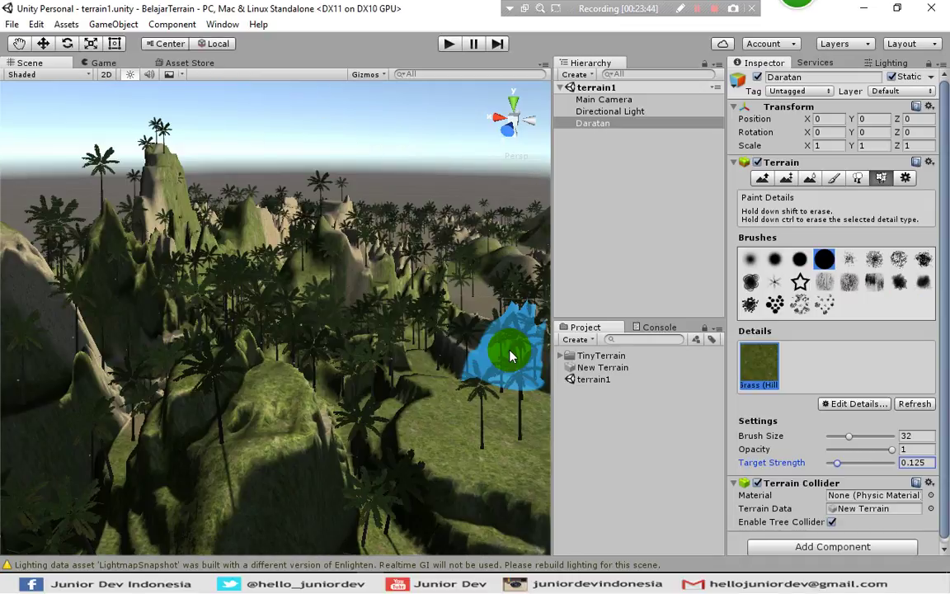
{"action": "mouse_move", "coordinate": [520, 363]}
{"action": "left_mouse_down"}
{"action": "mouse_move", "coordinate": [509, 445]}
{"action": "mouse_move", "coordinate": [498, 467]}
{"action": "mouse_move", "coordinate": [480, 463]}
{"action": "left_mouse_up"}
{"action": "mouse_move", "coordinate": [470, 462]}
{"action": "middle_mouse_down"}
{"action": "mouse_move", "coordinate": [388, 456]}
{"action": "mouse_move", "coordinate": [390, 431]}
{"action": "middle_mouse_up"}
{"action": "scroll", "coordinate": [389, 430], "scroll_direction": "down", "scroll_amount": 1}
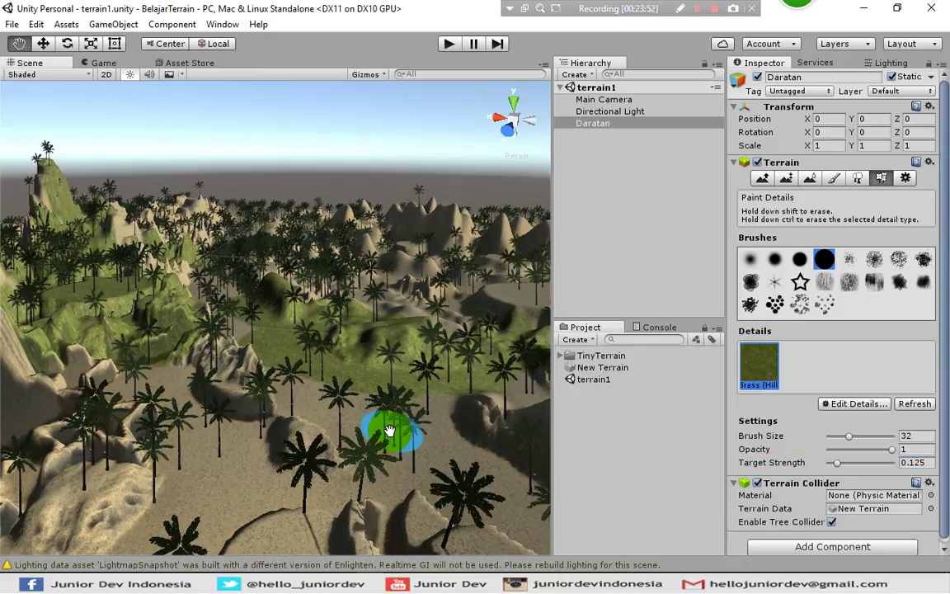
{"action": "scroll", "coordinate": [391, 429], "scroll_direction": "down", "scroll_amount": 1}
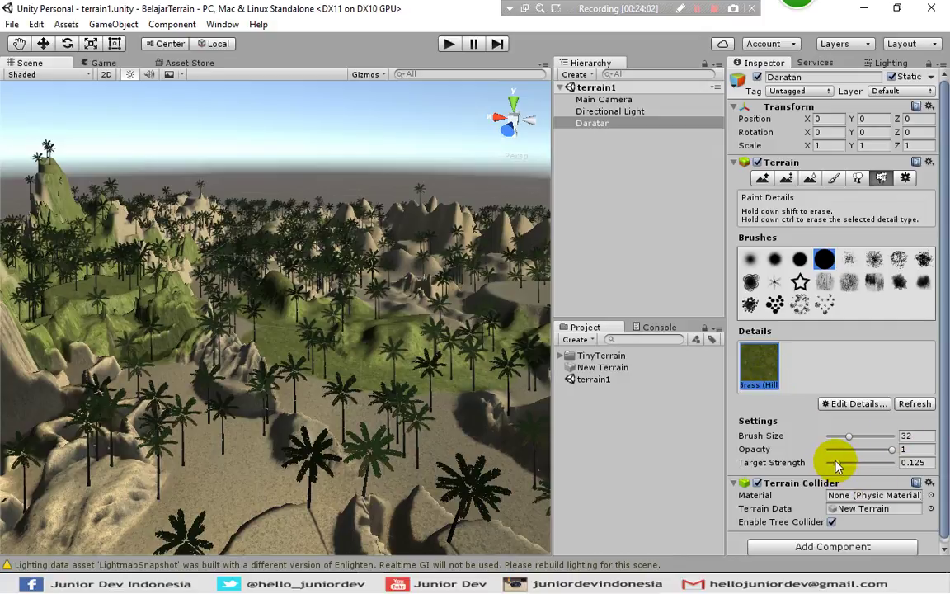
Set the detail target strength to 1 and brush size to 66, and paint grass over the sandy ground beside the grassy strip
{"action": "left_click_drag", "start_coordinate": [869, 463], "coordinate": [912, 456]}
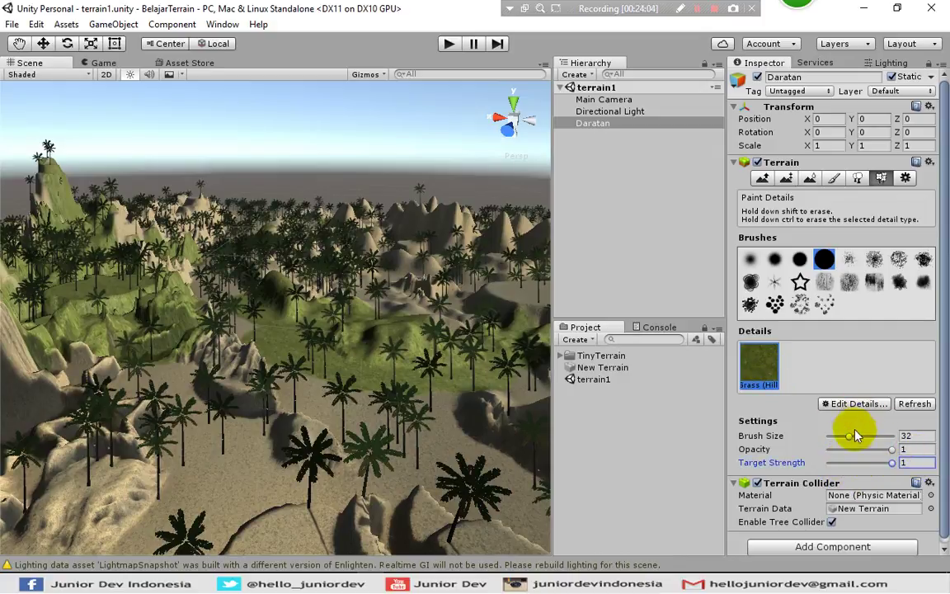
{"action": "left_click_drag", "start_coordinate": [849, 436], "coordinate": [869, 437]}
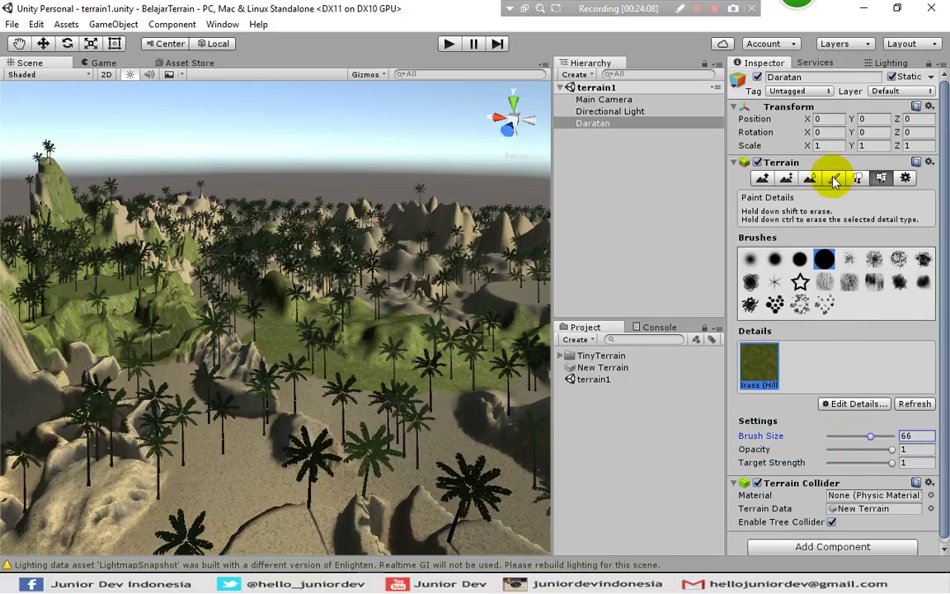
{"action": "mouse_move", "coordinate": [276, 470]}
{"action": "left_mouse_down"}
{"action": "mouse_move", "coordinate": [230, 449]}
{"action": "mouse_move", "coordinate": [195, 452]}
{"action": "mouse_move", "coordinate": [233, 456]}
{"action": "mouse_move", "coordinate": [507, 347]}
{"action": "left_mouse_up"}
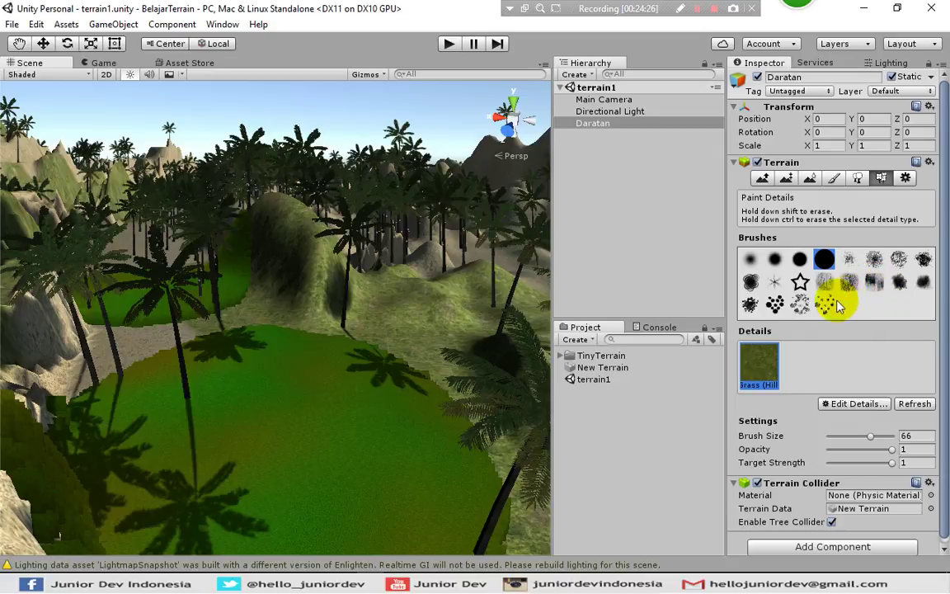
Switch to the scattered-dots brush and extend the painted grass across the sandy ground up to the grassy strip
{"action": "left_click", "coordinate": [774, 304]}
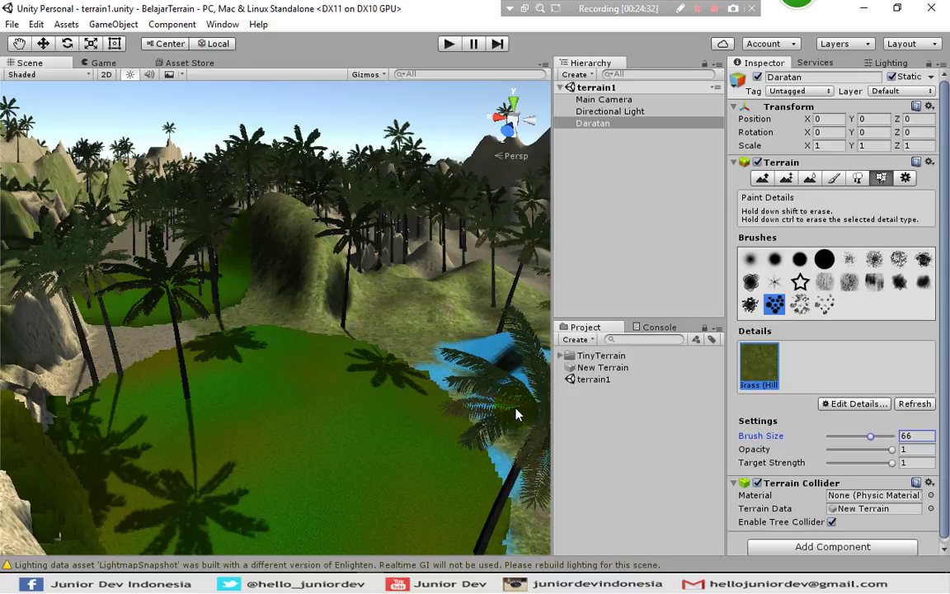
{"action": "scroll", "coordinate": [516, 413], "scroll_direction": "down", "scroll_amount": 6}
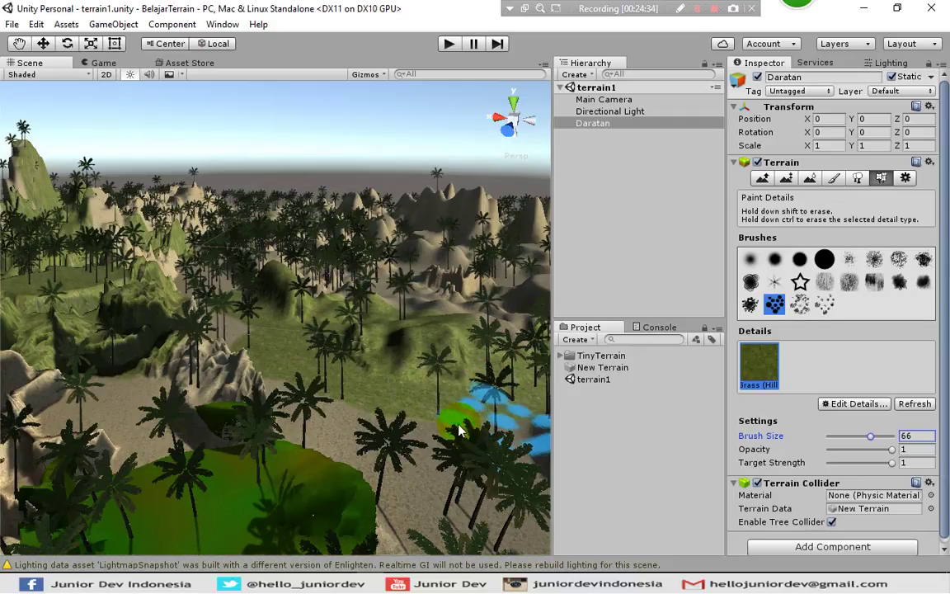
{"action": "left_click", "coordinate": [427, 466]}
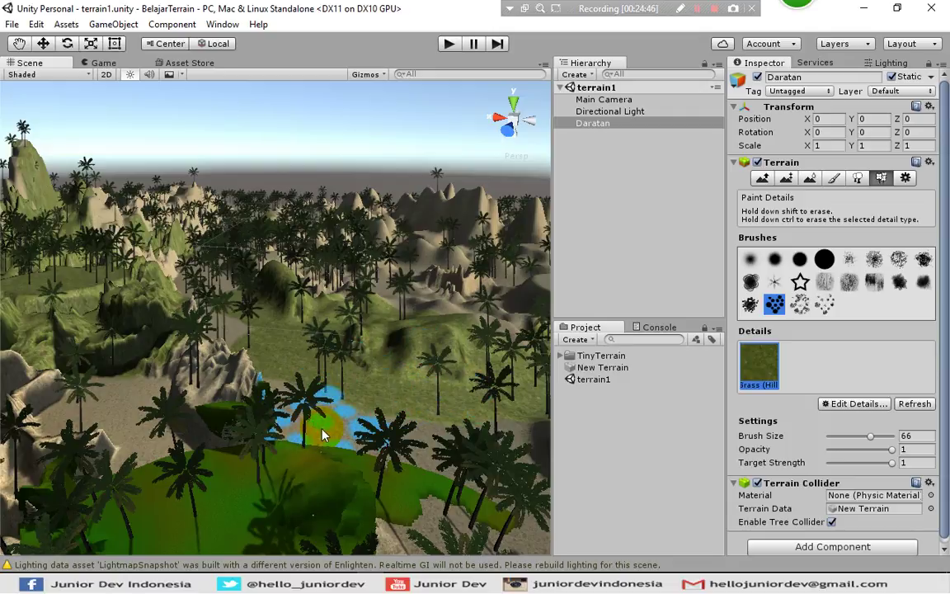
{"action": "scroll", "coordinate": [323, 434], "scroll_direction": "down", "scroll_amount": 8}
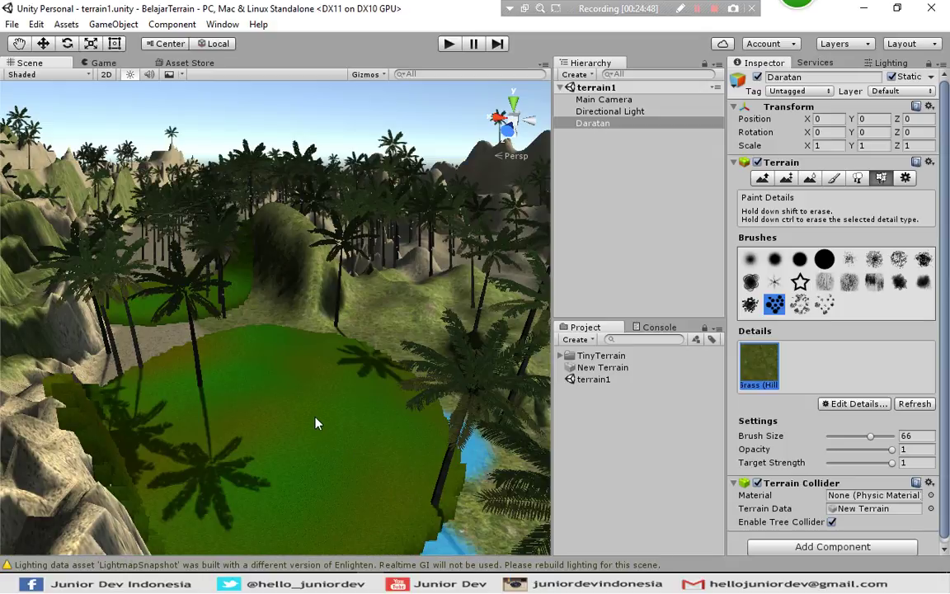
{"action": "scroll", "coordinate": [378, 304], "scroll_direction": "down", "scroll_amount": 3}
{"action": "mouse_move", "coordinate": [378, 304]}
{"action": "left_mouse_down"}
{"action": "mouse_move", "coordinate": [257, 333]}
{"action": "mouse_move", "coordinate": [105, 334]}
{"action": "mouse_move", "coordinate": [98, 357]}
{"action": "left_mouse_up"}
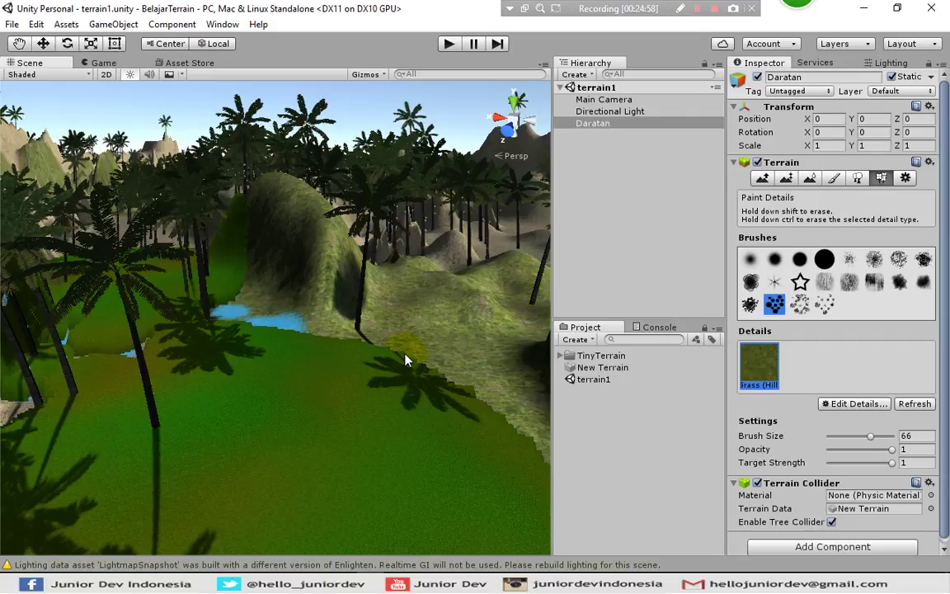
{"action": "mouse_move", "coordinate": [405, 361]}
{"action": "left_mouse_down"}
{"action": "mouse_move", "coordinate": [434, 317]}
{"action": "mouse_move", "coordinate": [456, 314]}
{"action": "mouse_move", "coordinate": [495, 275]}
{"action": "mouse_move", "coordinate": [470, 270]}
{"action": "mouse_move", "coordinate": [384, 324]}
{"action": "left_mouse_up"}
{"action": "scroll", "coordinate": [384, 324], "scroll_direction": "down", "scroll_amount": 10}
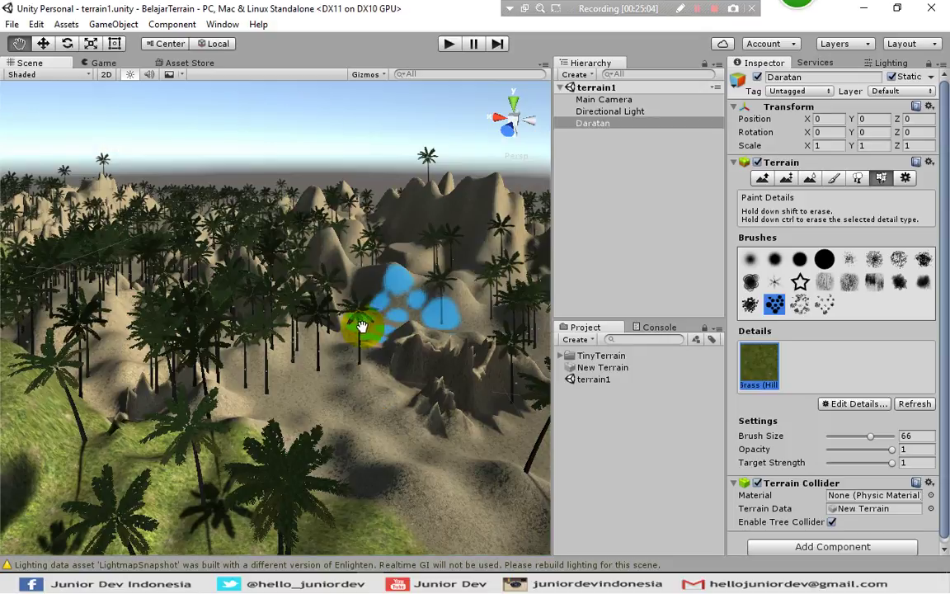
{"action": "scroll", "coordinate": [357, 297], "scroll_direction": "up", "scroll_amount": 6}
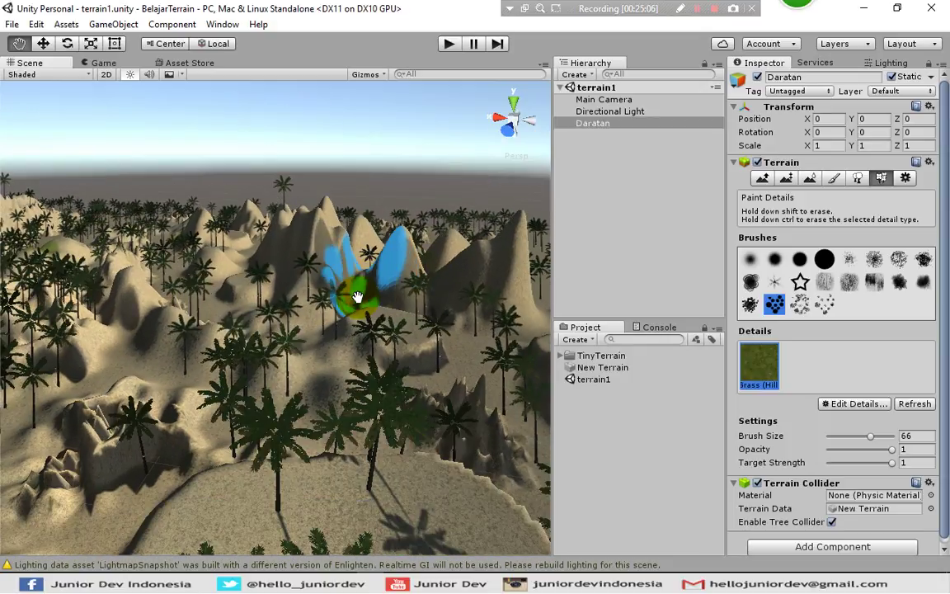
Switch to the last, sparser dotted brush and paint Grass (Hill) patches over the bare sand at the plateau's far edge
{"action": "scroll", "coordinate": [357, 288], "scroll_direction": "up", "scroll_amount": 4}
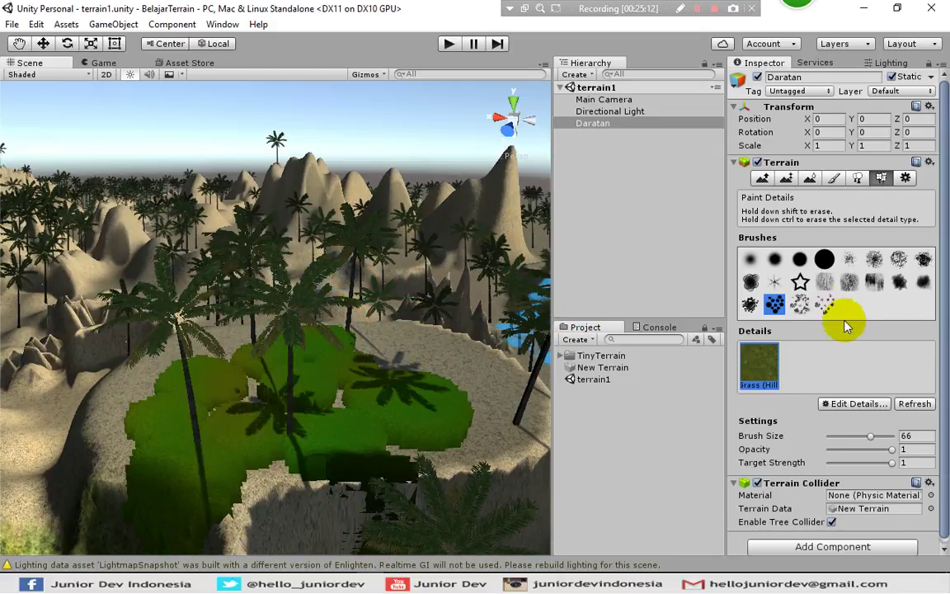
{"action": "left_click", "coordinate": [823, 303]}
{"action": "mouse_move", "coordinate": [426, 363]}
{"action": "left_mouse_down"}
{"action": "mouse_move", "coordinate": [435, 324]}
{"action": "mouse_move", "coordinate": [428, 369]}
{"action": "left_mouse_up"}
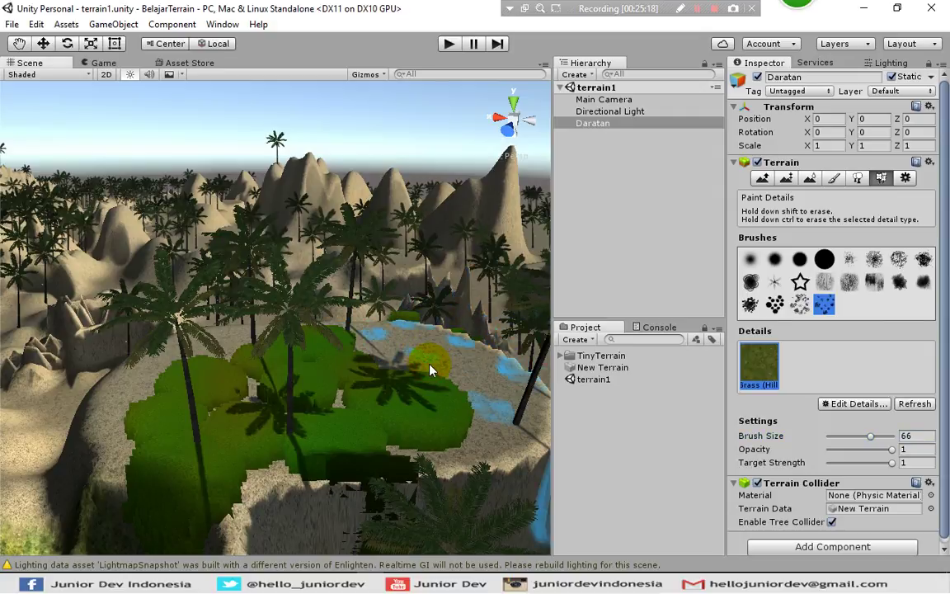
{"action": "left_click", "coordinate": [429, 370]}
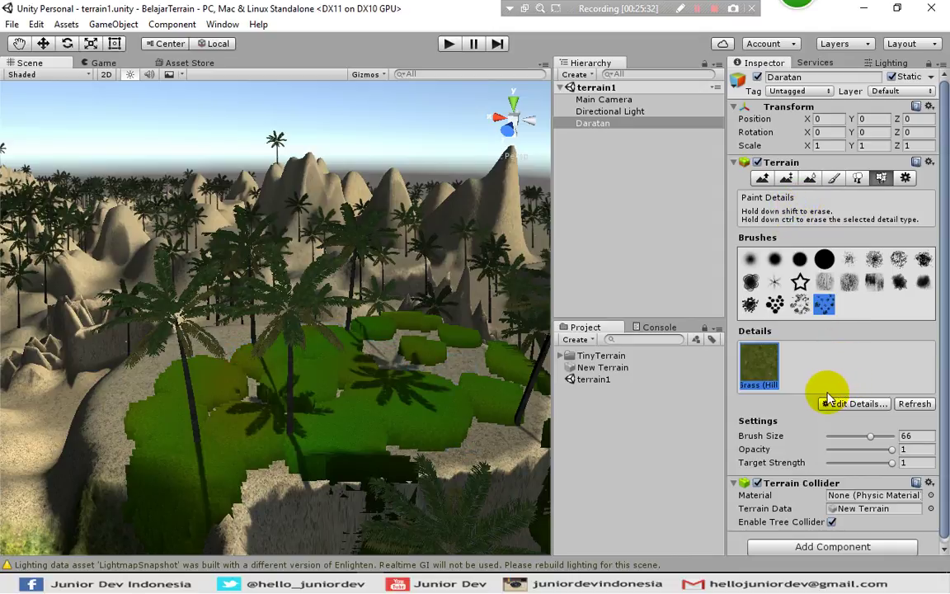
{"action": "left_click", "coordinate": [859, 178]}
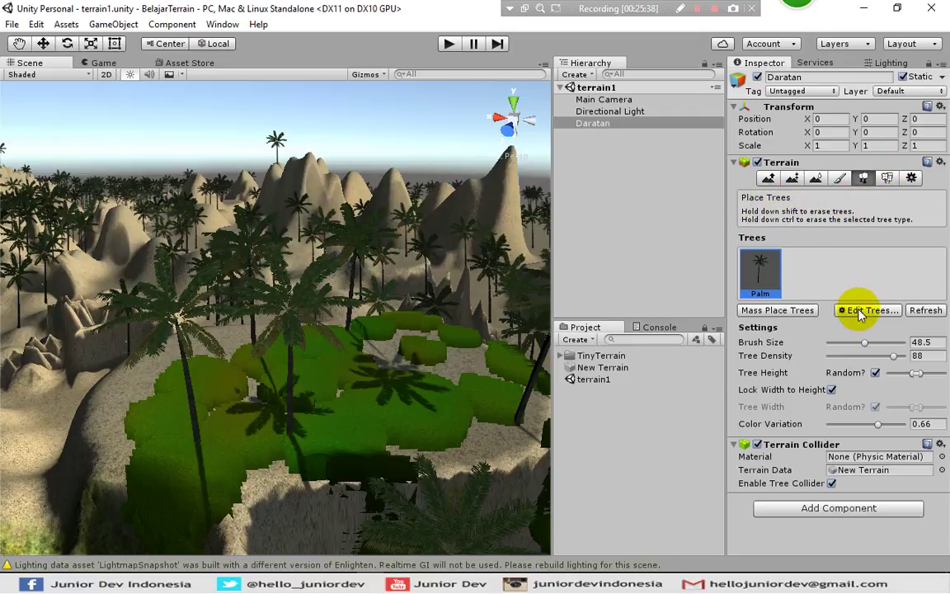
{"action": "left_click", "coordinate": [884, 179]}
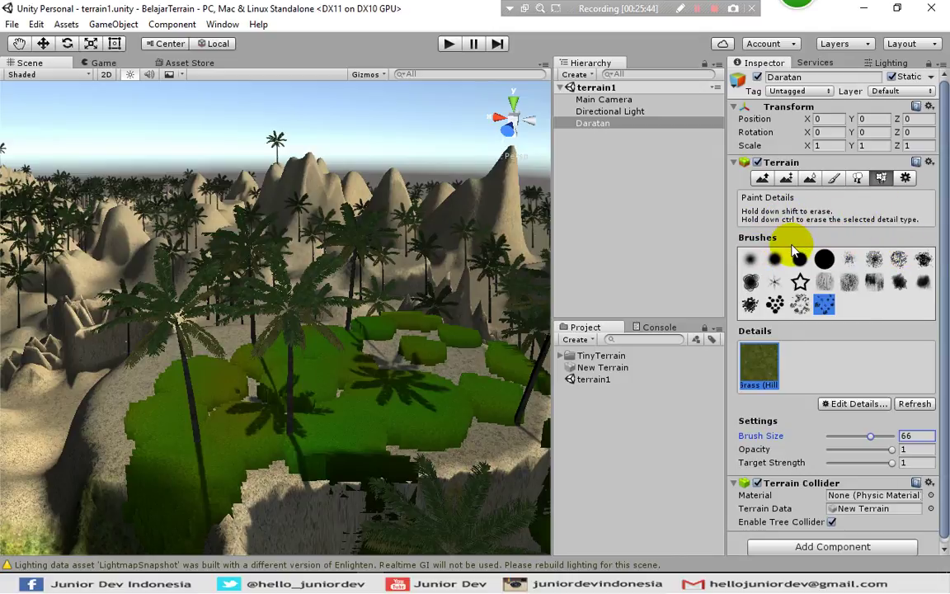
{"action": "key", "text": "alt"}
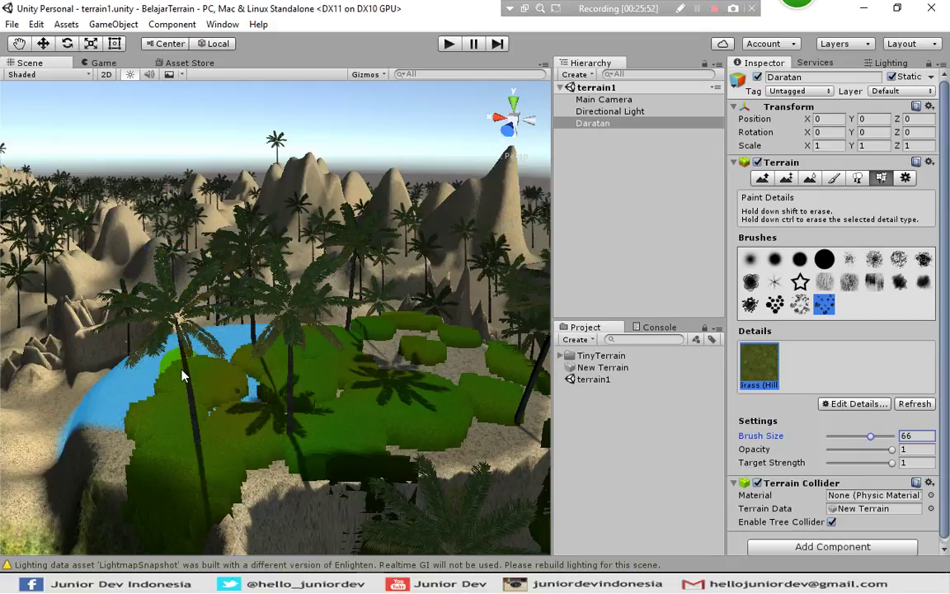
{"action": "left_click_drag", "start_coordinate": [276, 393], "coordinate": [315, 334], "text": "shift"}
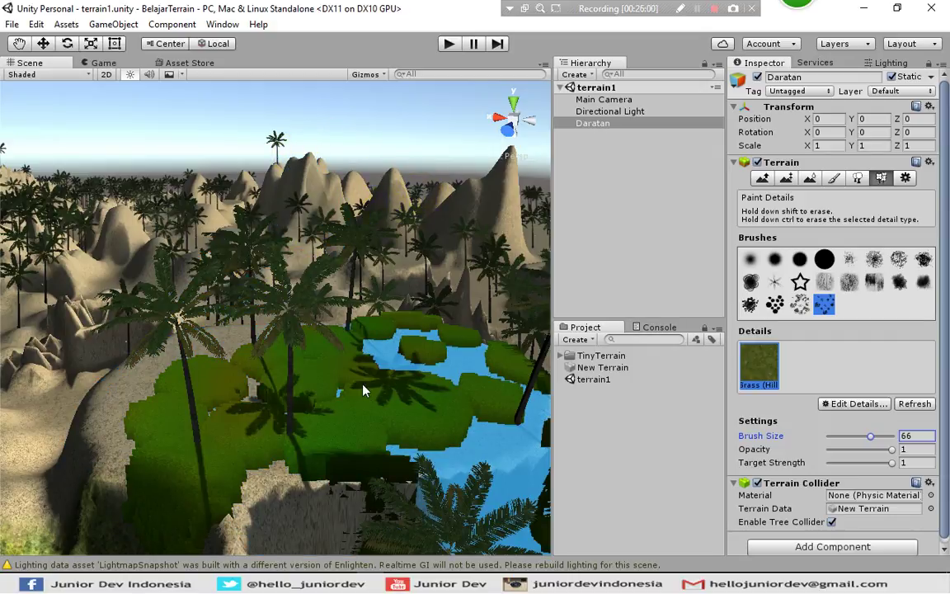
{"action": "mouse_move", "coordinate": [365, 388]}
{"action": "left_mouse_down"}
{"action": "mouse_move", "coordinate": [128, 392]}
{"action": "mouse_move", "coordinate": [171, 373]}
{"action": "left_mouse_up"}
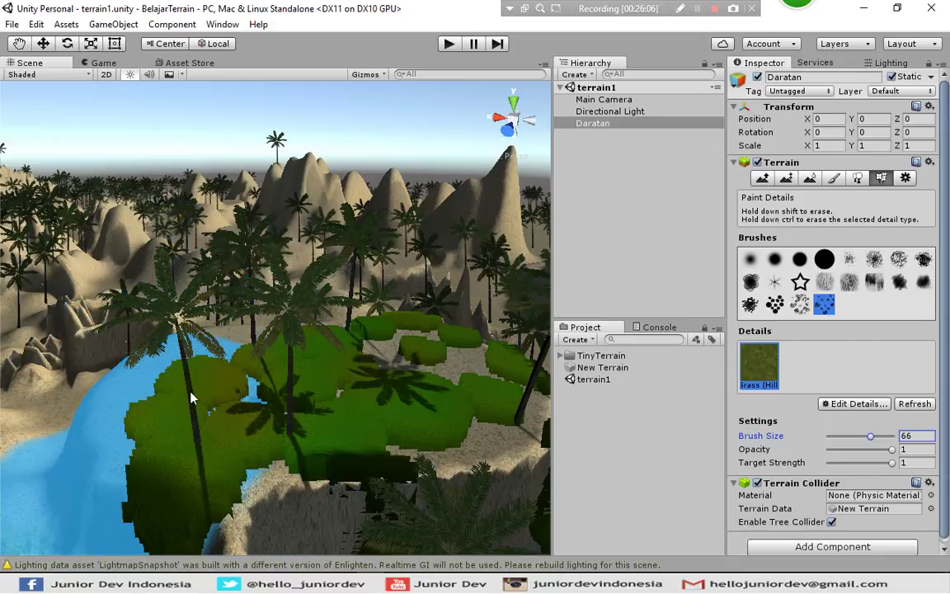
{"action": "left_click_drag", "start_coordinate": [125, 367], "coordinate": [123, 363]}
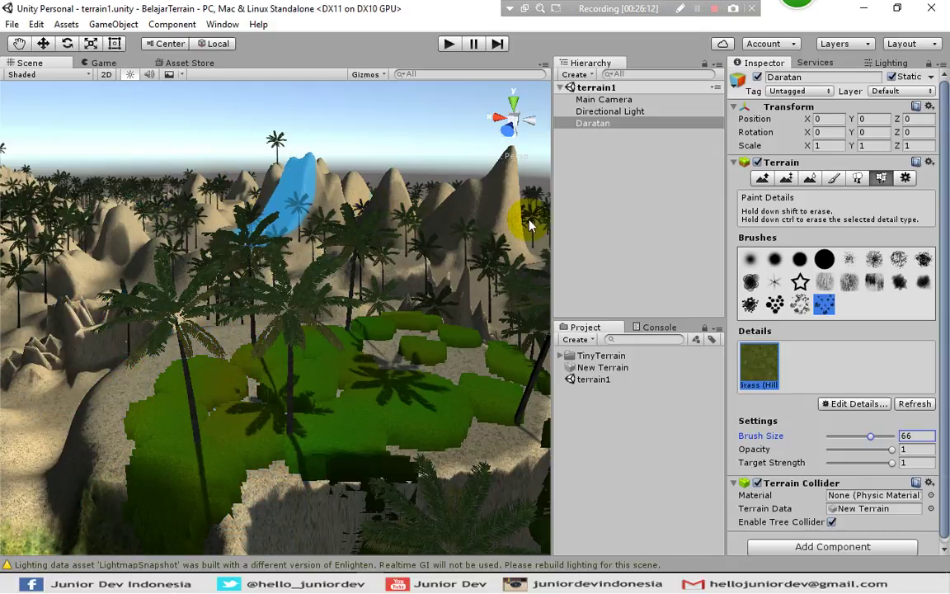
Review the terrain settings from Base Terrain through wind, resolution and heightmap, and return to the Raise / Lower Terrain tool
{"action": "left_click", "coordinate": [903, 182]}
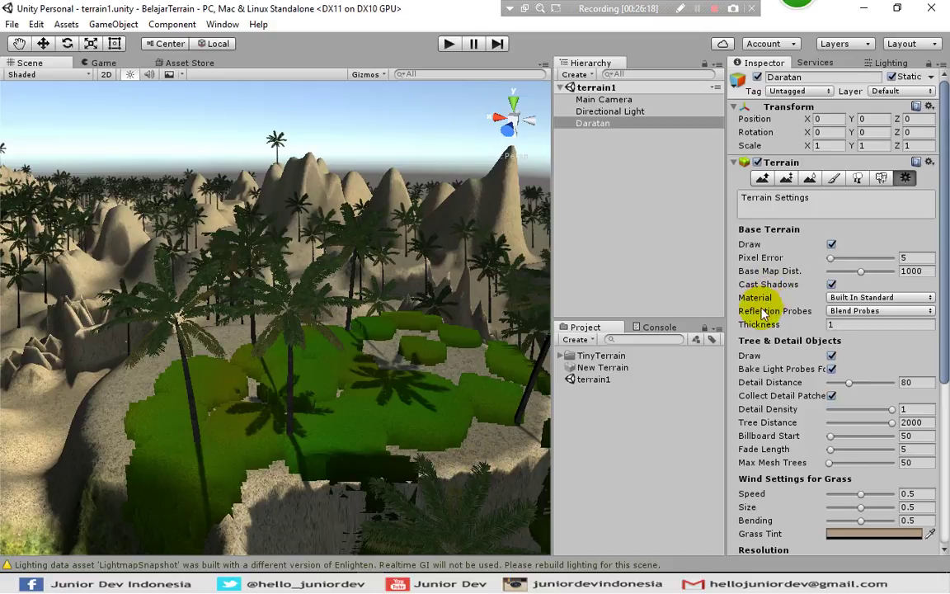
{"action": "scroll", "coordinate": [763, 305], "scroll_direction": "down", "scroll_amount": 3}
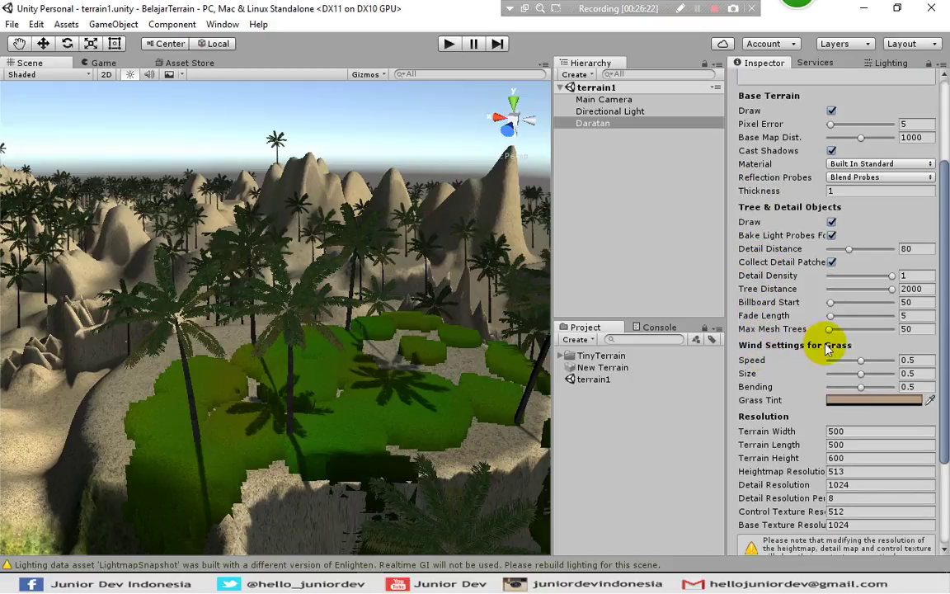
{"action": "scroll", "coordinate": [763, 441], "scroll_direction": "down", "scroll_amount": 3}
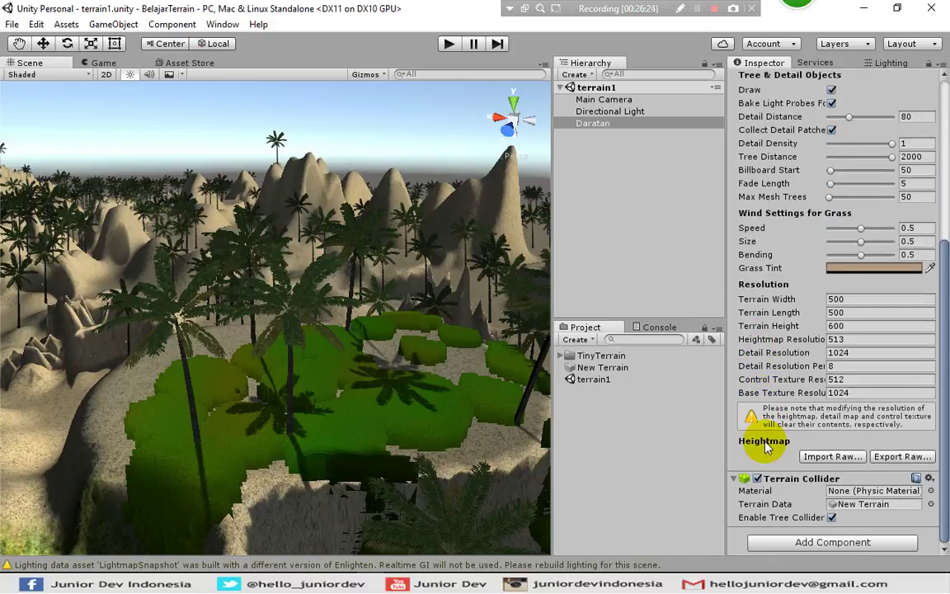
{"action": "scroll", "coordinate": [758, 424], "scroll_direction": "up", "scroll_amount": 6}
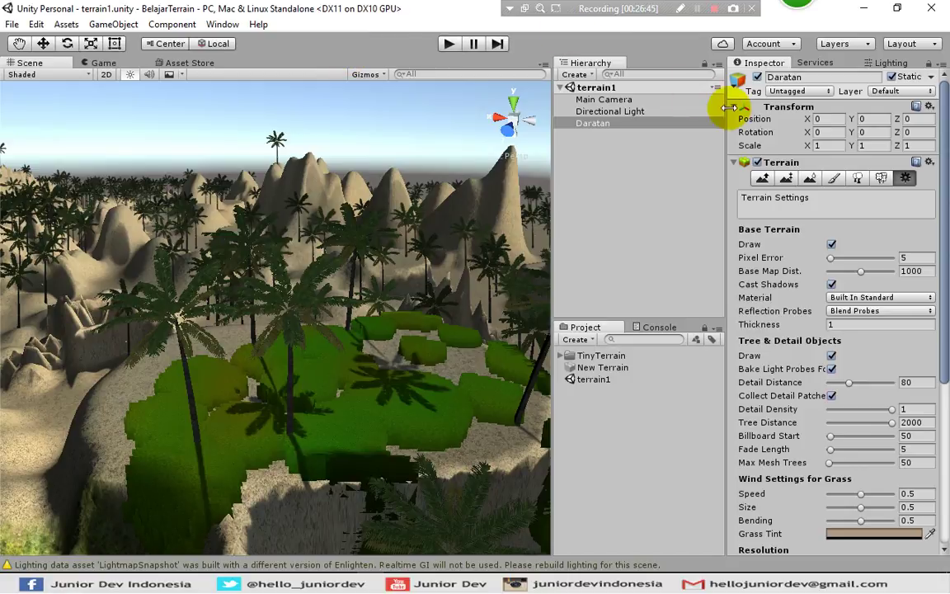
{"action": "left_click", "coordinate": [767, 179]}
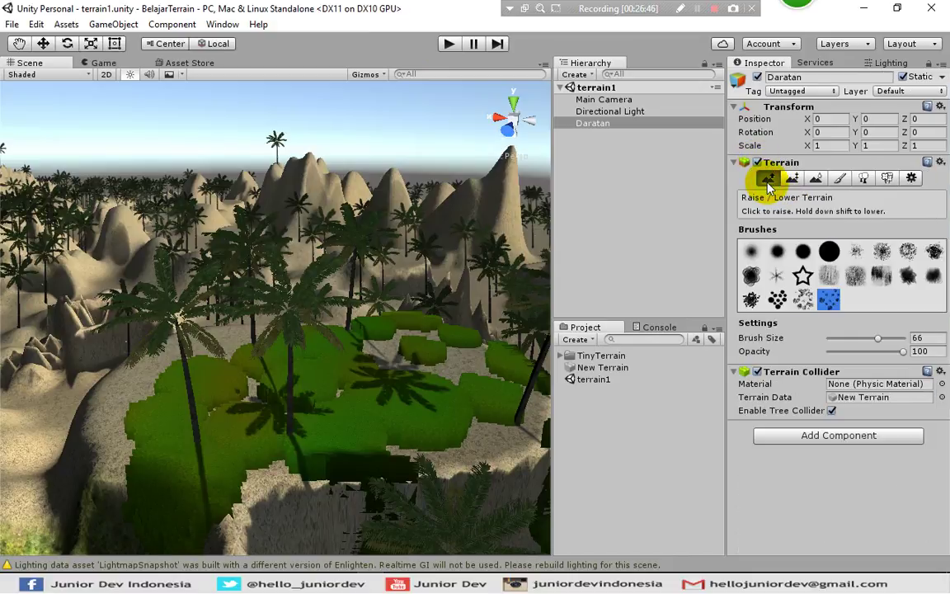